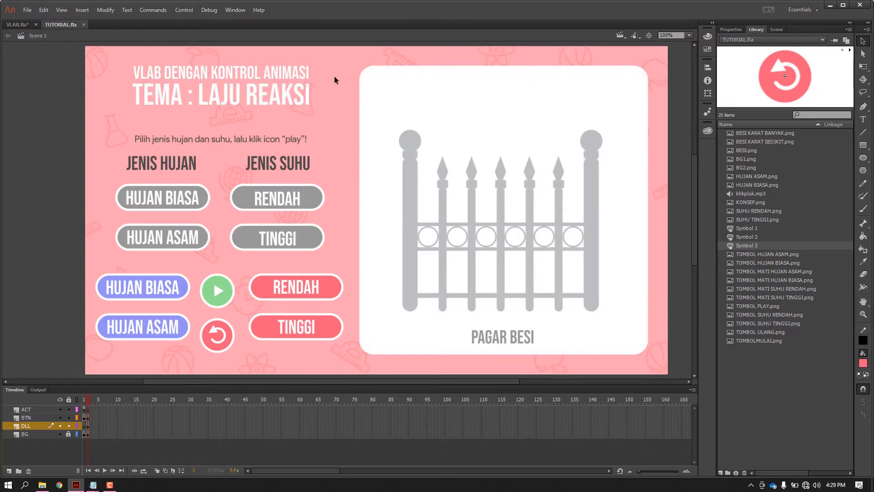
click(27, 10)
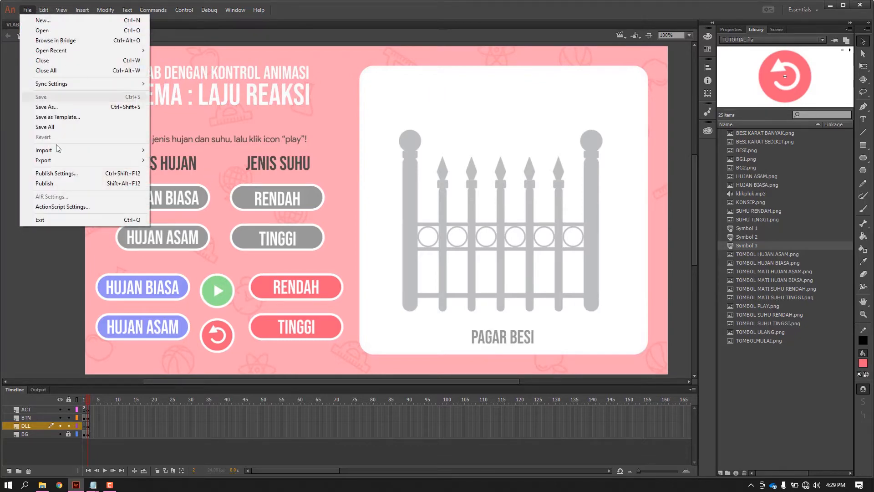
mouse_move(59, 150)
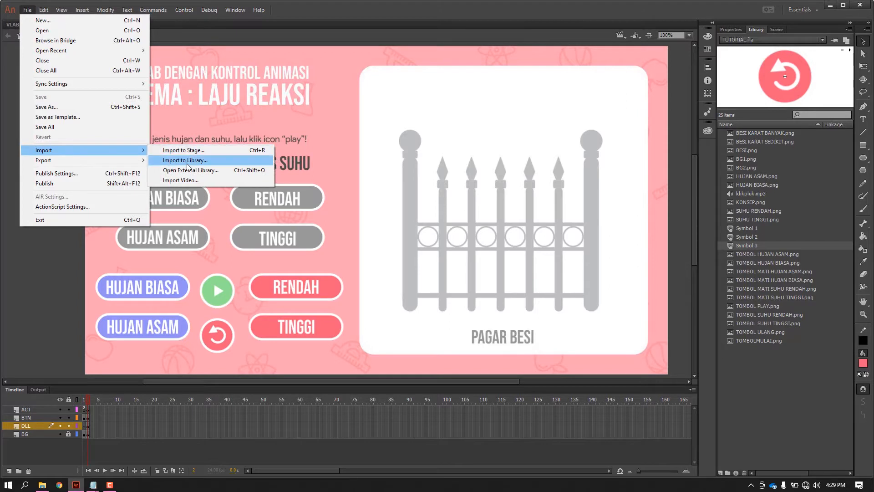
click(62, 261)
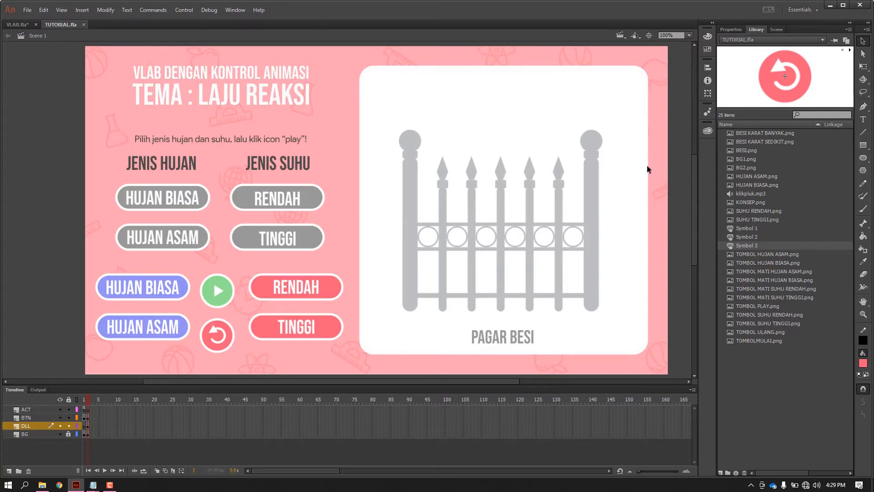
Compare the page designs on frame 1 and frame 2 of the timeline.
click(84, 400)
click(86, 400)
key(comma)
click(87, 403)
click(84, 400)
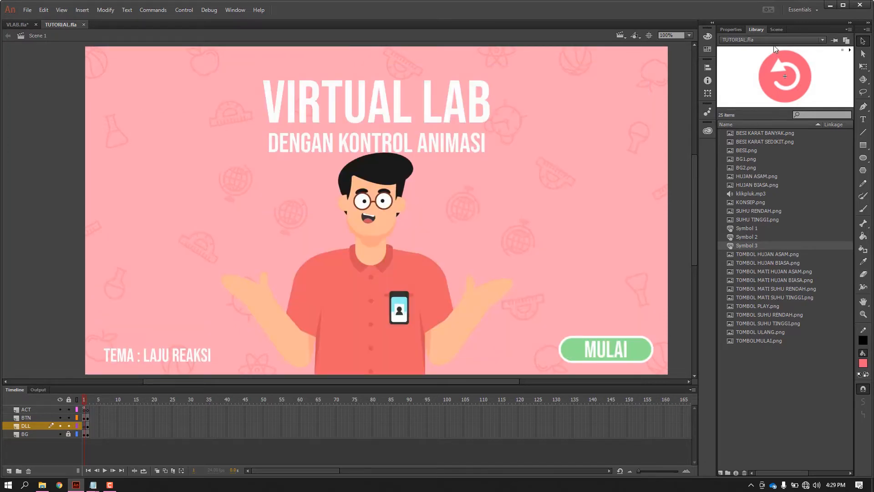
Examine what the BG, DLL, BTN and ACT layers hold across frames 1 and 2.
click(731, 29)
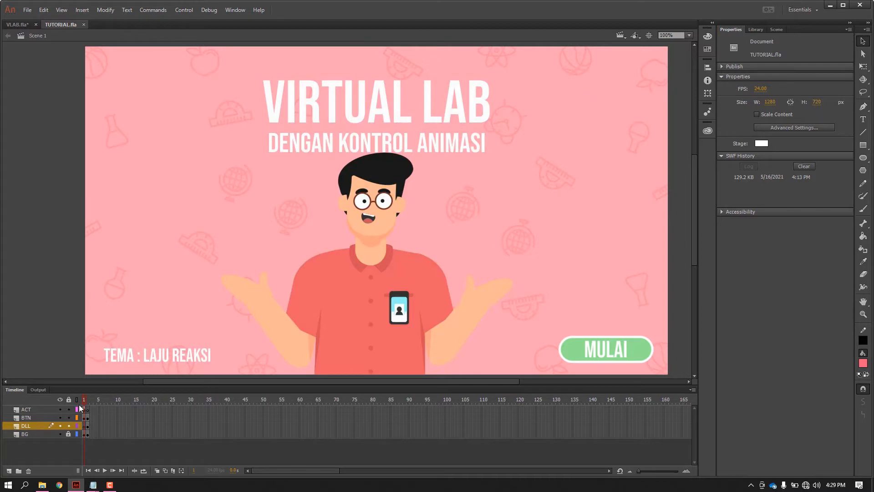
click(30, 433)
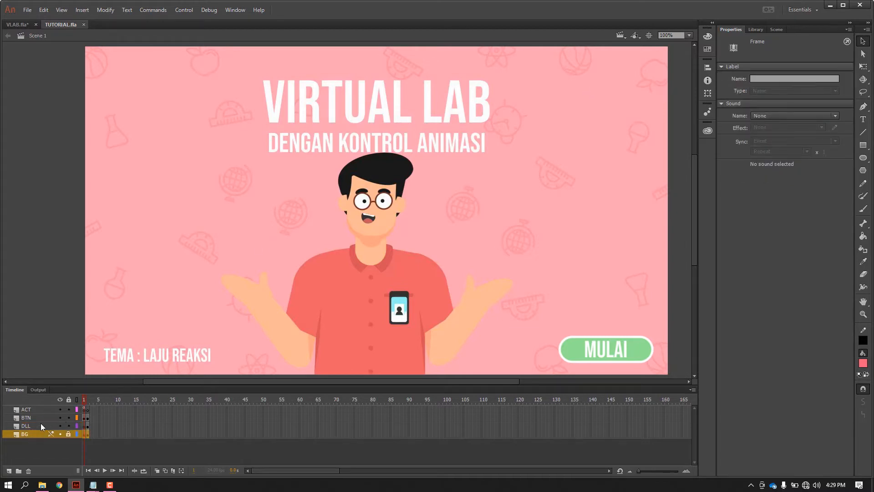
click(37, 427)
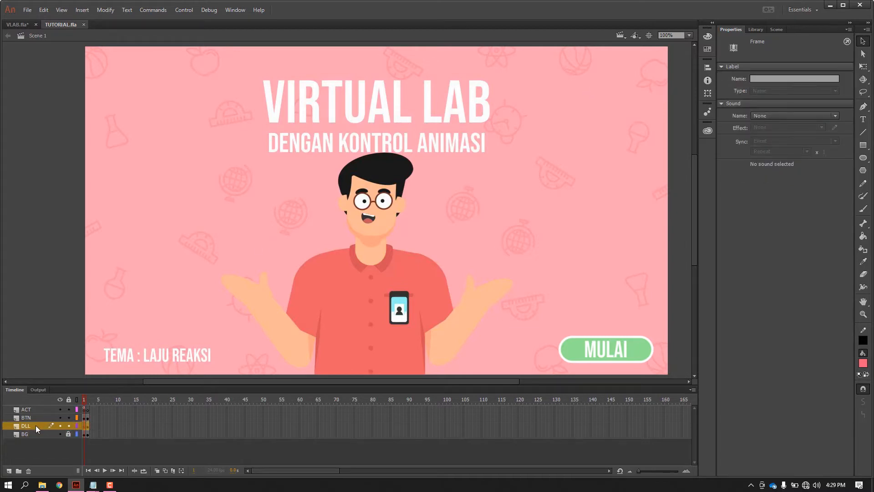
click(87, 400)
click(85, 418)
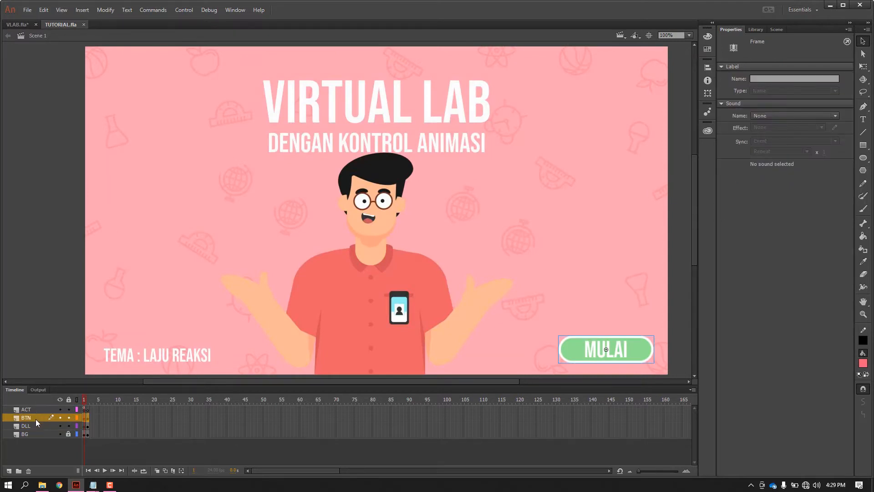
click(646, 349)
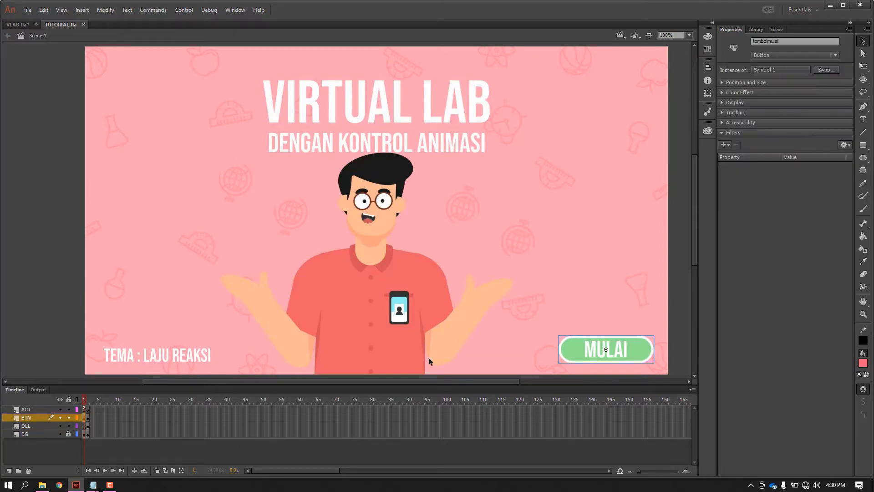
click(30, 412)
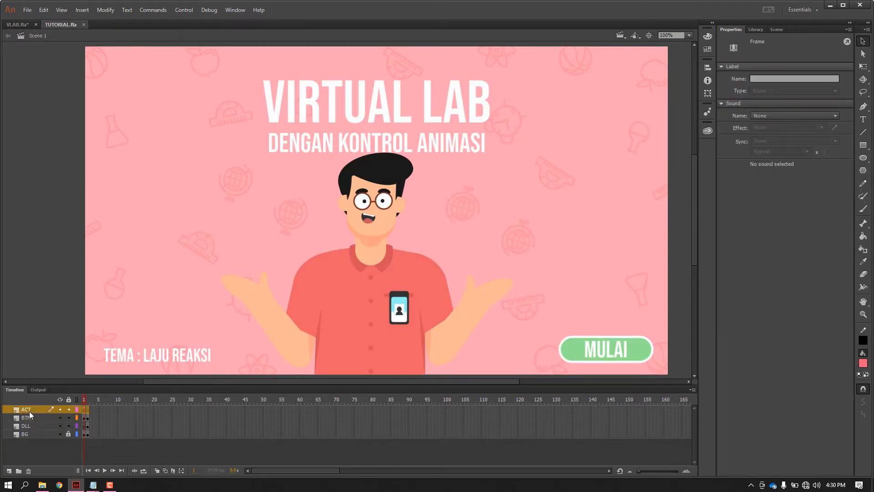
click(87, 408)
click(84, 409)
click(89, 400)
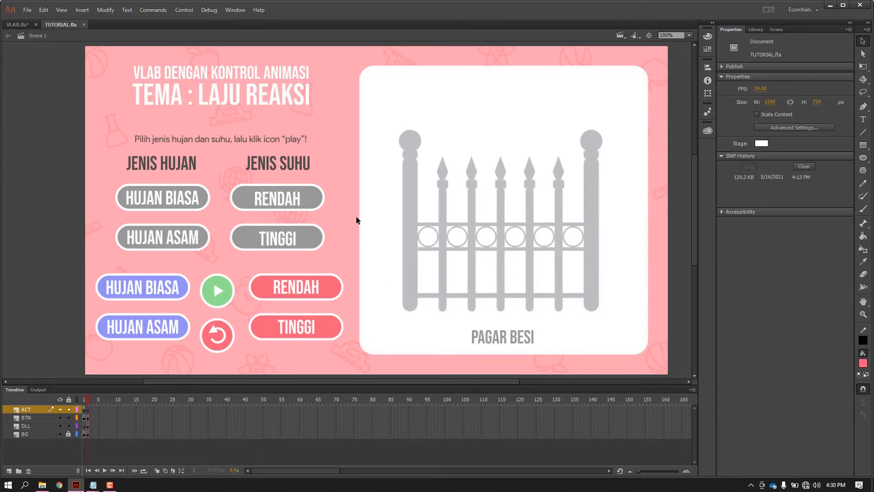
click(85, 400)
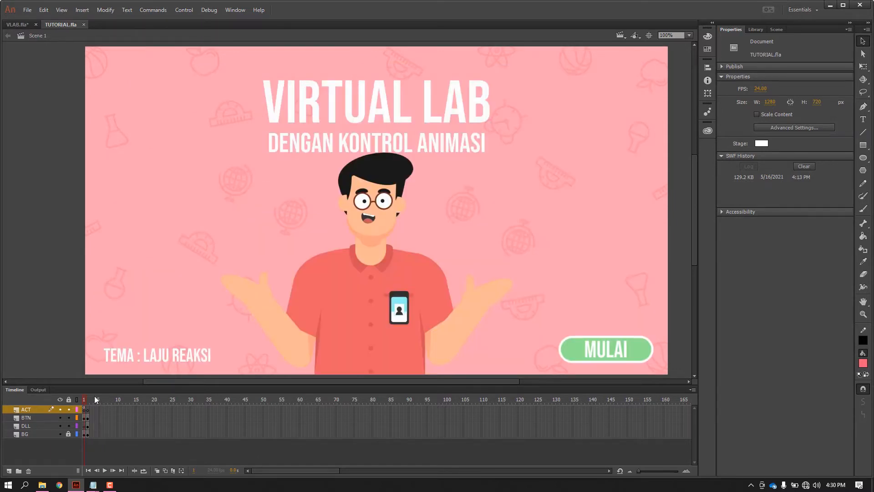
Inspect the MULAI button's instance properties and the sound settings of its Down frame.
click(615, 357)
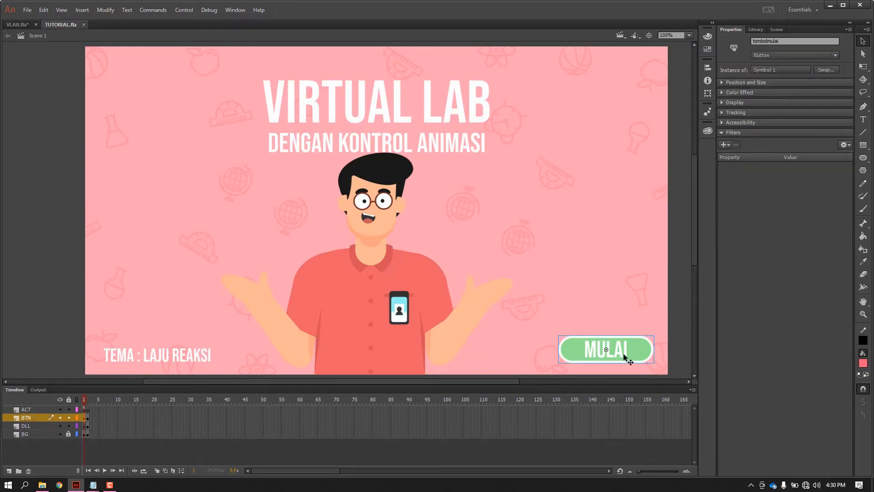
double_click(624, 353)
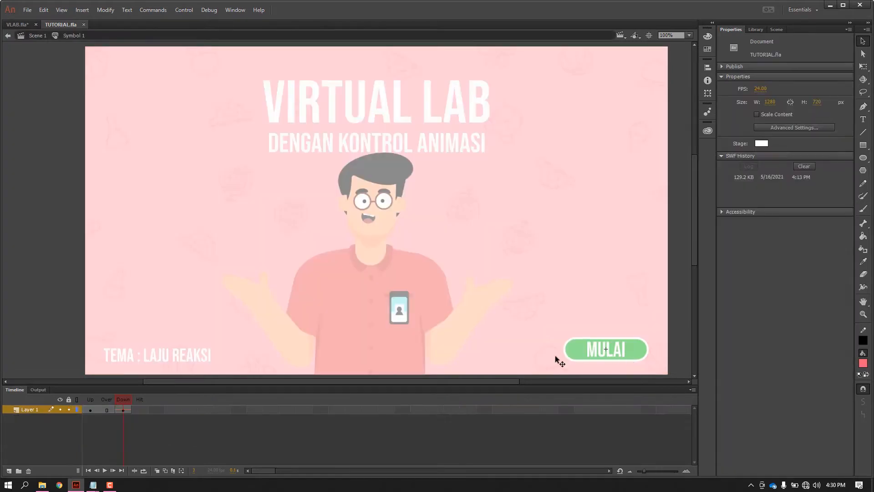
mouse_move(117, 403)
mouse_down()
mouse_move(88, 405)
mouse_move(121, 410)
mouse_up()
click(121, 410)
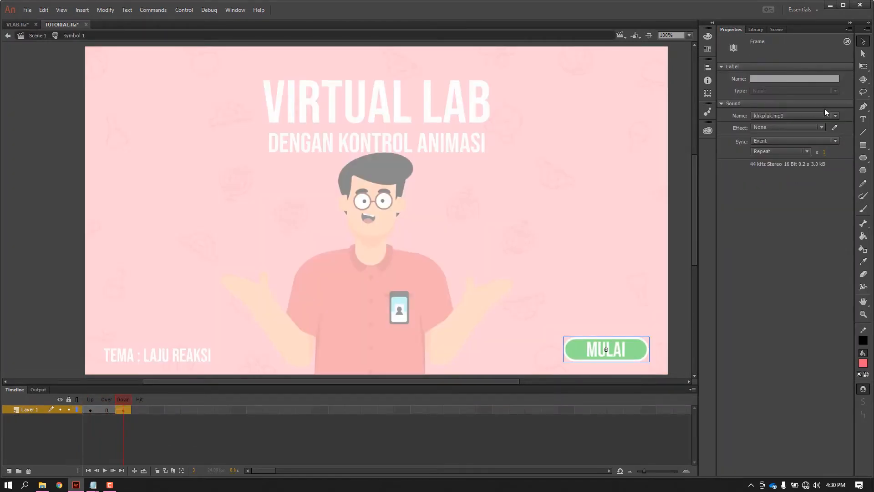
double_click(682, 264)
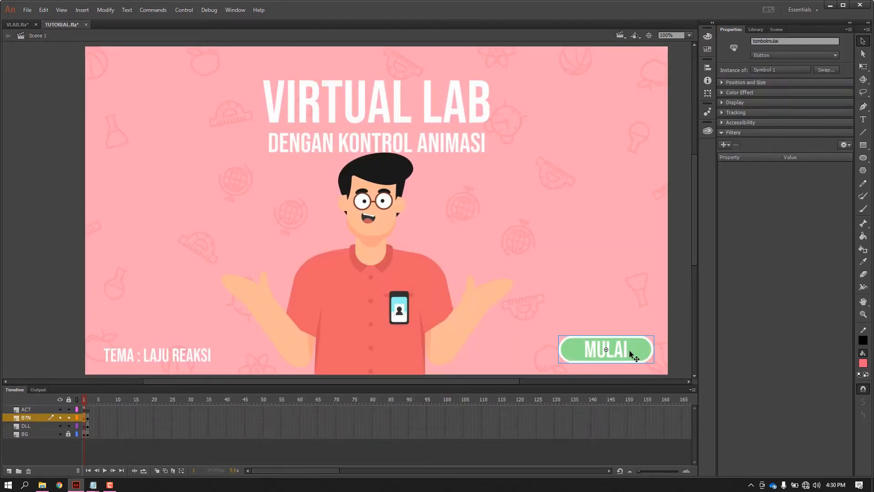
click(622, 324)
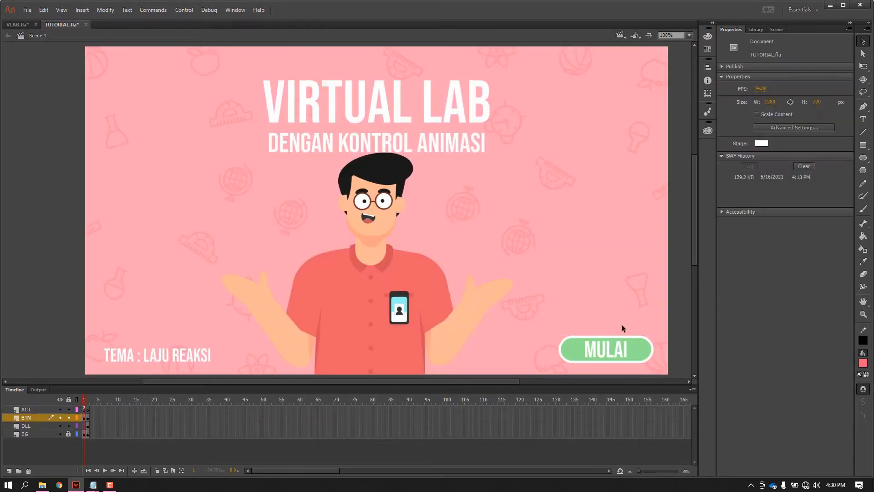
Inspect the play and replay buttons on frame 2, including the inside of each symbol.
click(87, 401)
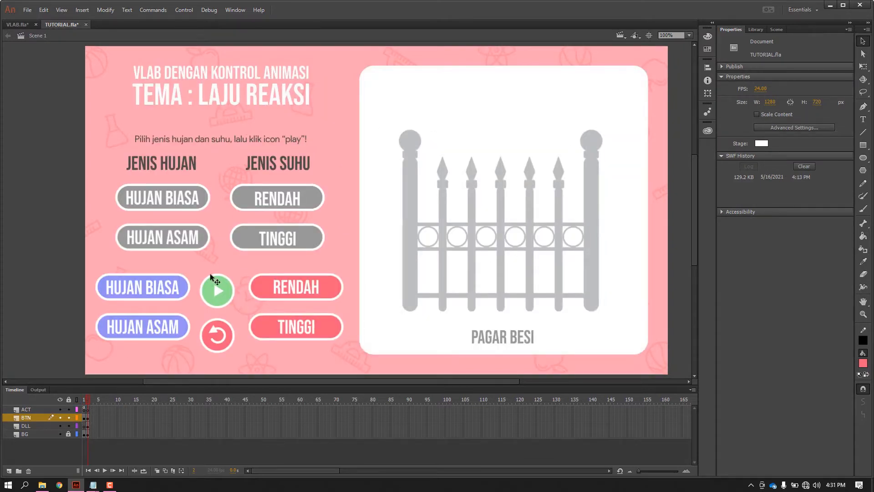
click(223, 293)
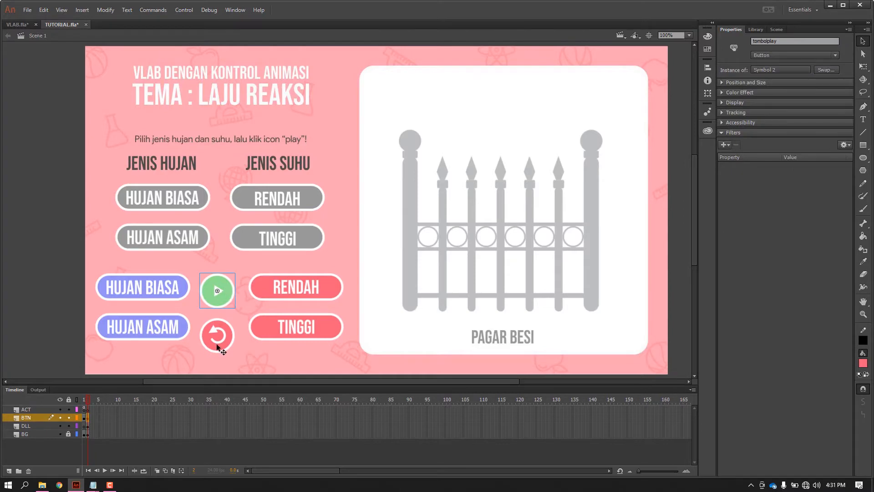
click(219, 336)
double_click(217, 298)
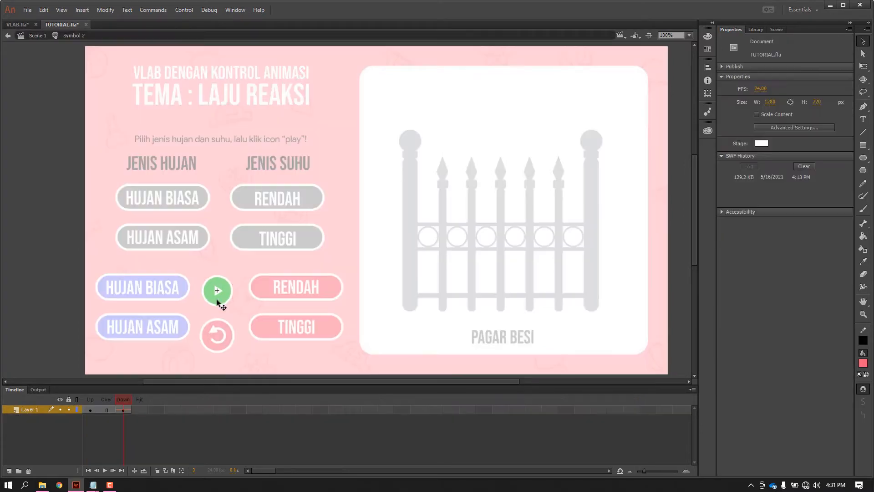
double_click(198, 315)
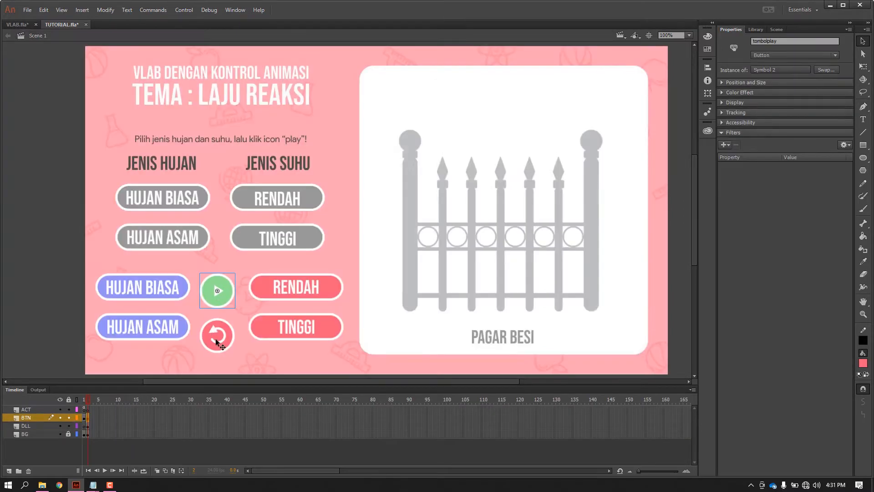
double_click(215, 338)
double_click(197, 348)
Open the ActionScript on frame 1 of the ACT layer for review.
click(84, 400)
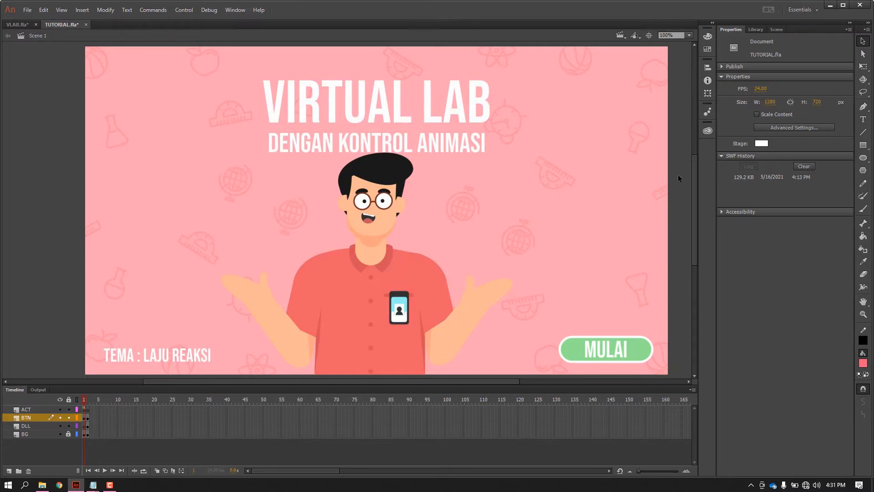
right_click(86, 409)
click(95, 407)
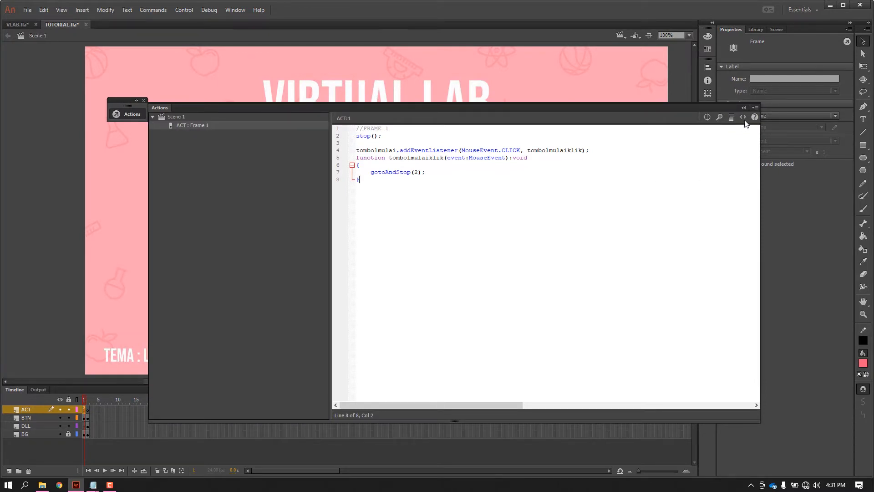
Test the movie by entering the lab page through MULAI and trying the replay button.
key(ctrl+Return)
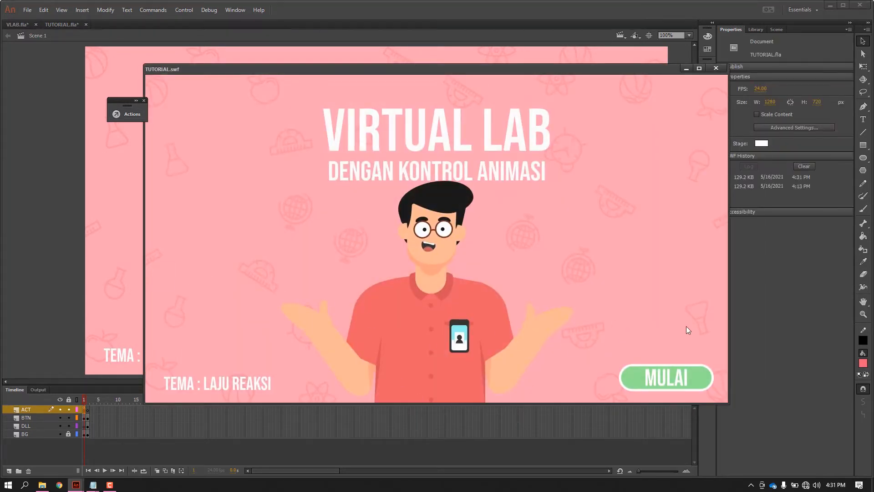
click(662, 391)
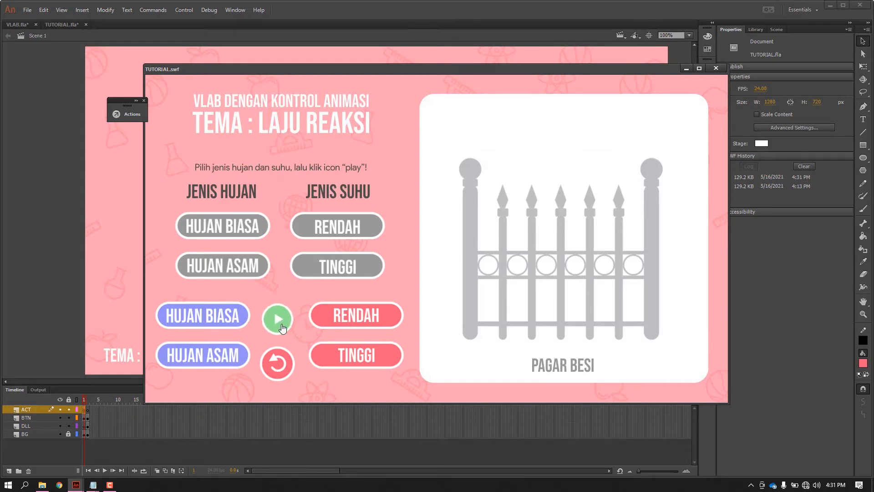
click(280, 368)
key(ctrl+w)
Check the gray rain buttons and the coloured rain and temperature buttons on frame 2 by selecting them individually.
click(174, 200)
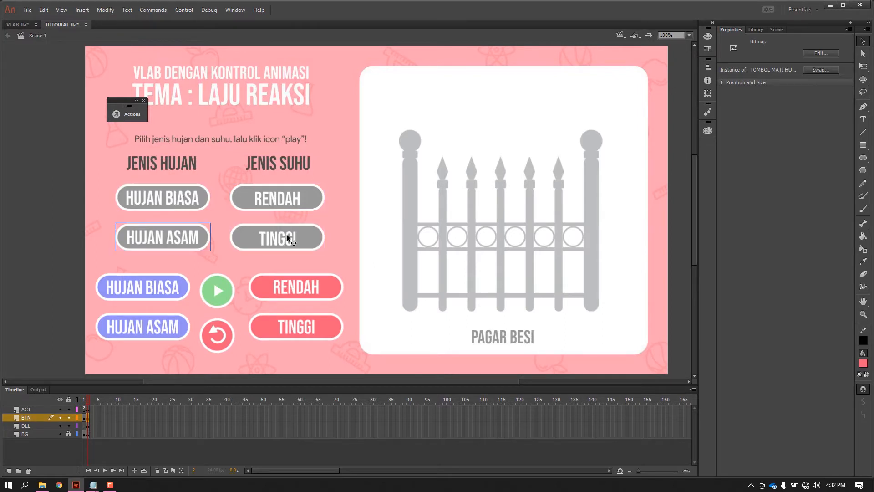
click(185, 239)
click(156, 296)
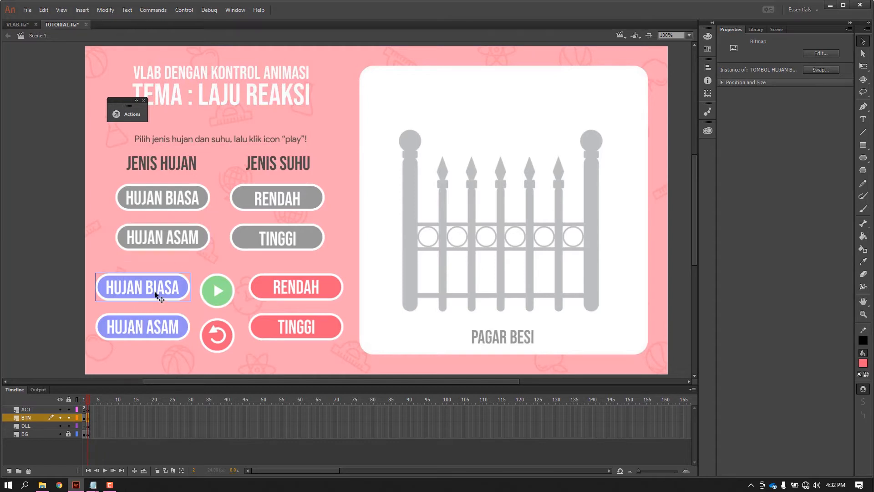
click(152, 324)
click(266, 292)
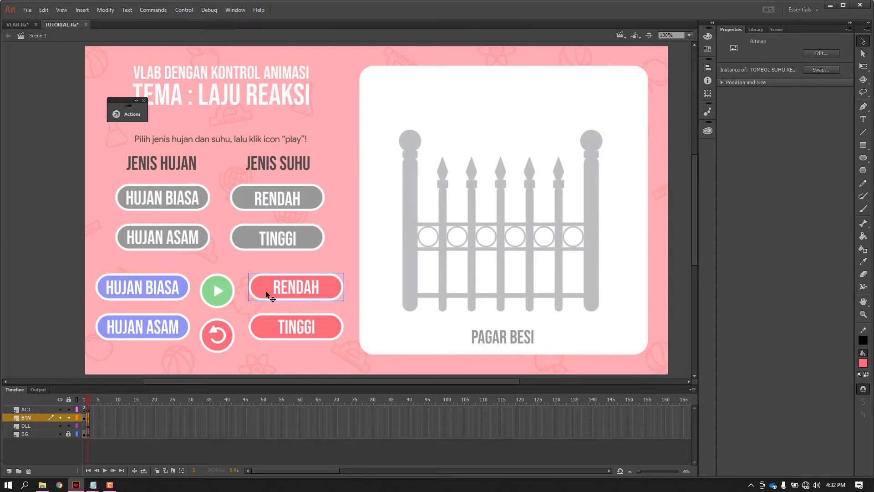
click(267, 325)
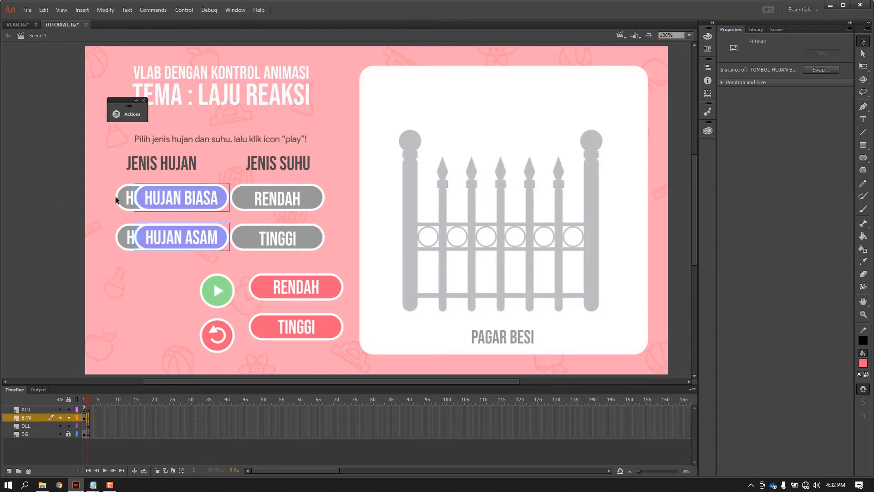
Place the coloured HUJAN BIASA, HUJAN ASAM, RENDAH and TINGGI buttons exactly over their gray counterparts.
click(113, 196)
drag(167, 198, 159, 196)
drag(163, 238, 144, 236)
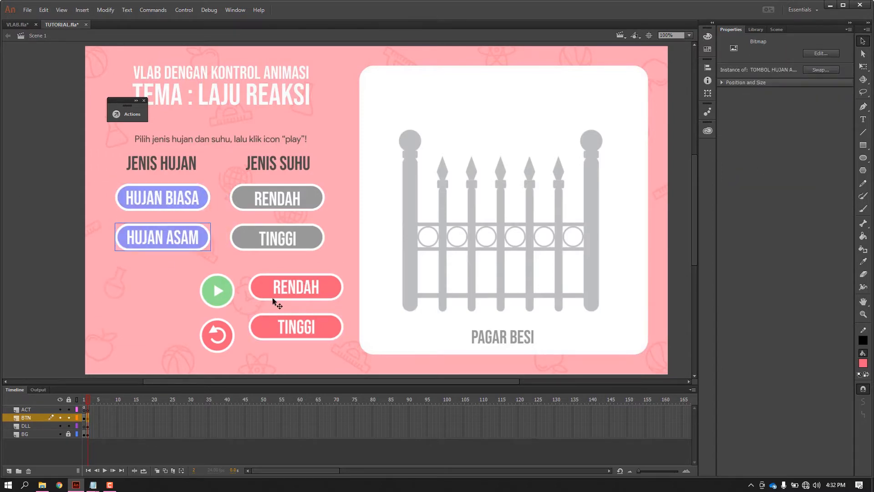
drag(272, 297, 258, 207)
drag(279, 334, 258, 246)
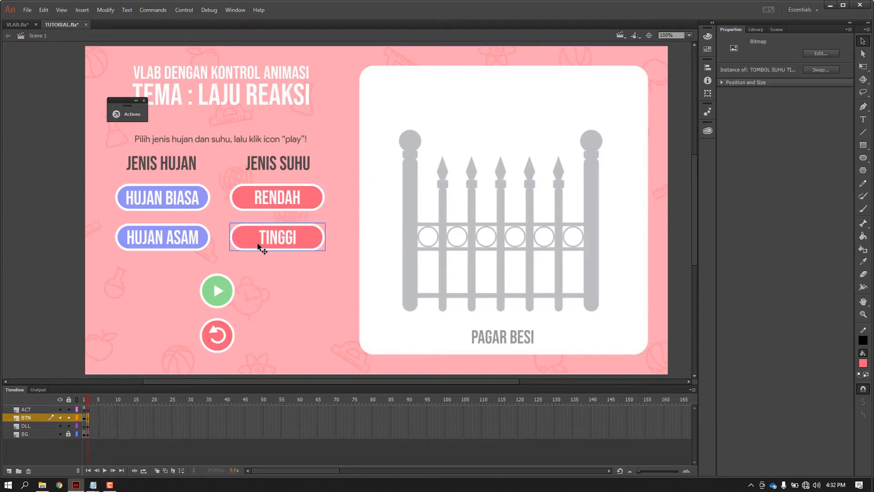
Move the blue HUJAN BIASA button beside the stage's left edge and select the gray HUJAN BIASA button beneath its former place.
click(178, 198)
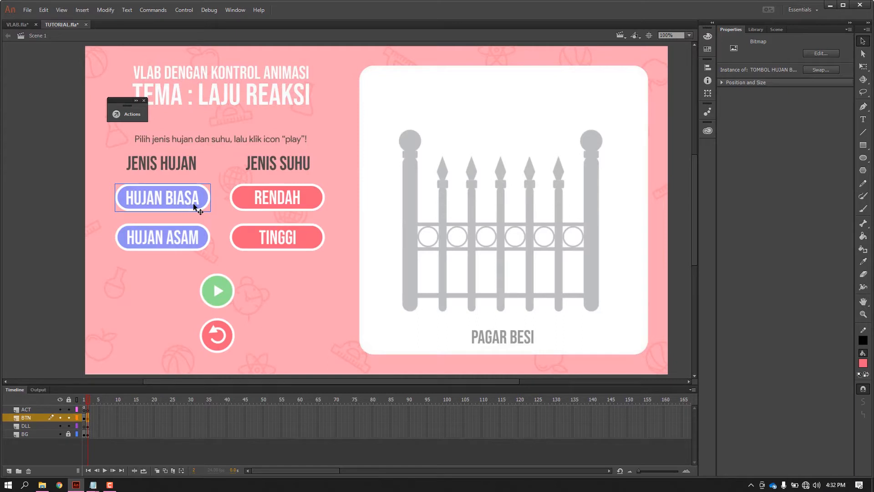
drag(193, 203, 0, 196)
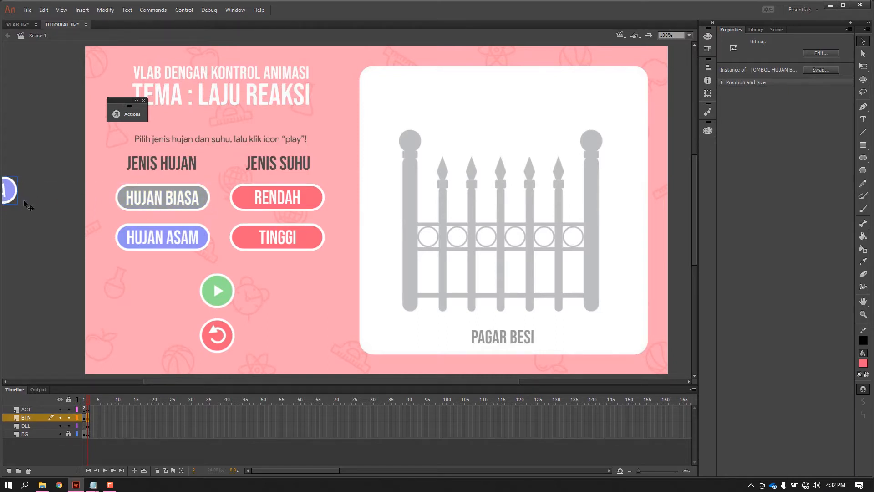
drag(14, 192, 97, 202)
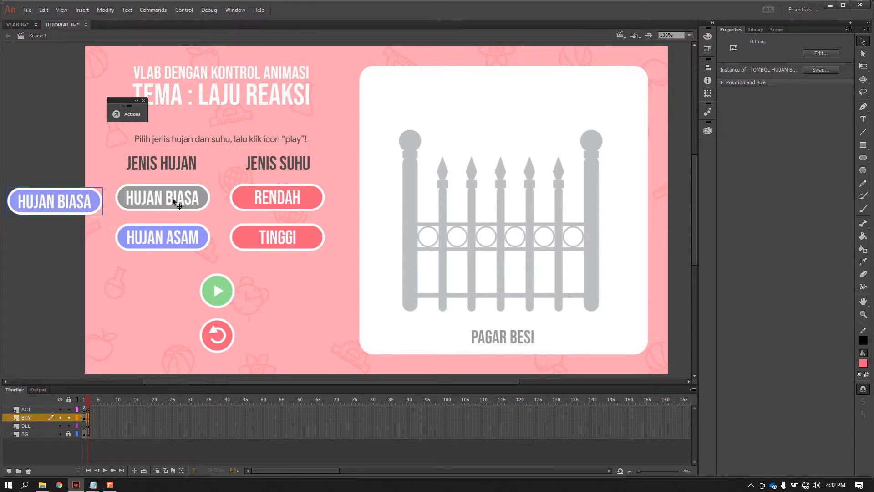
click(189, 208)
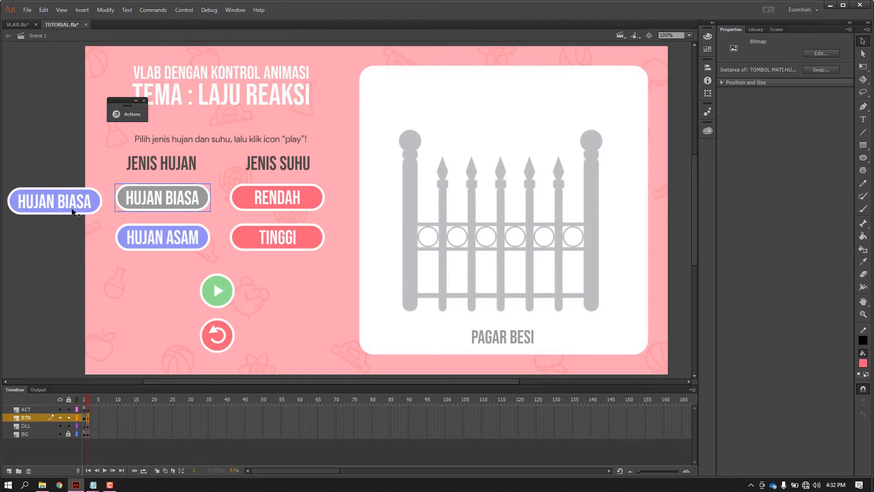
Move the blue HUJAN BIASA button back exactly over its gray counterpart and deselect it.
drag(75, 213, 175, 206)
click(70, 177)
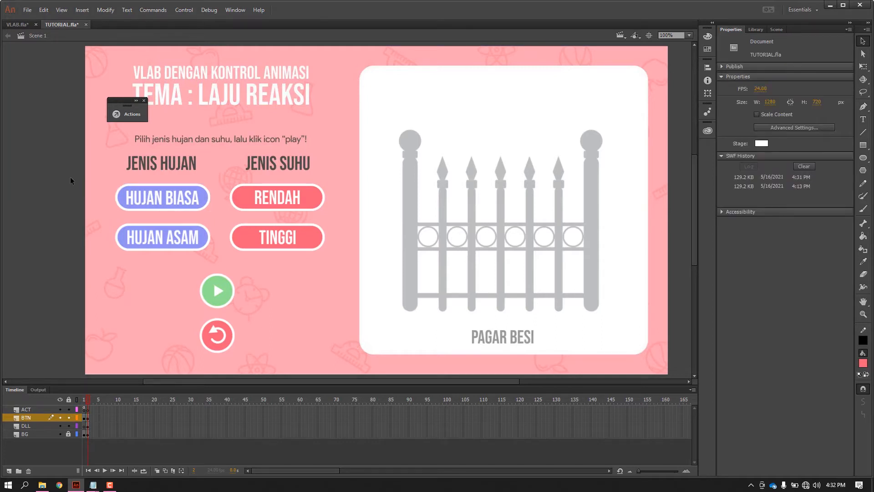
click(181, 199)
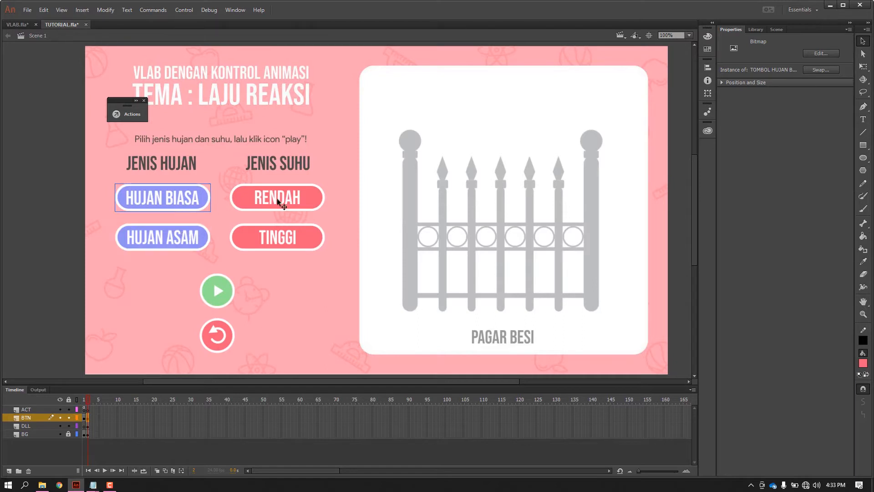
click(66, 198)
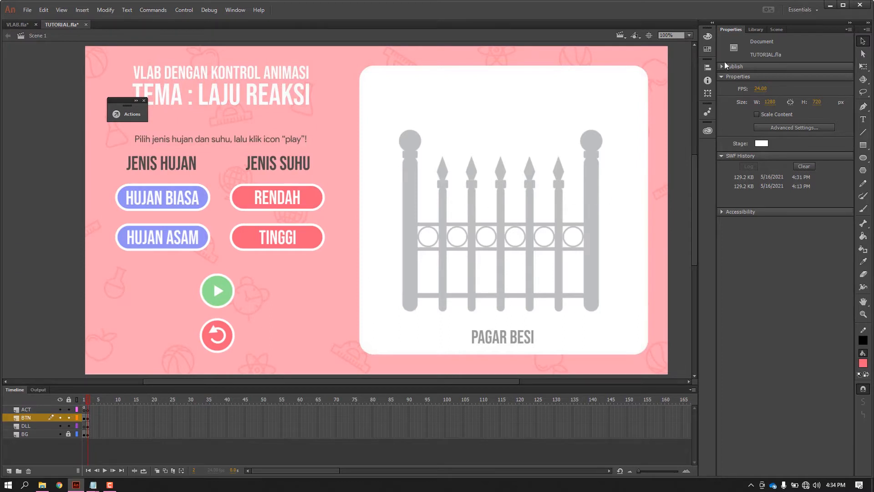
Place HUJAN ASAM.png from the library on the DLL layer, directly above the iron fence inside the white panel.
click(749, 29)
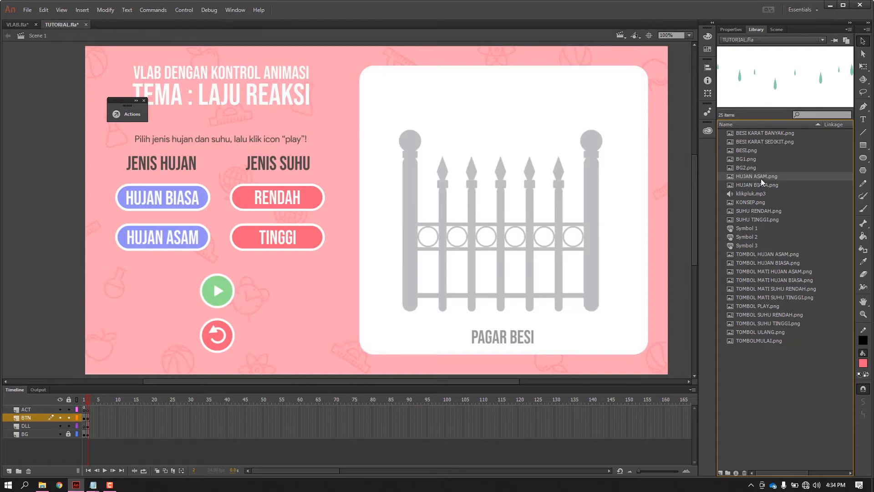
drag(761, 179, 720, 171)
click(27, 426)
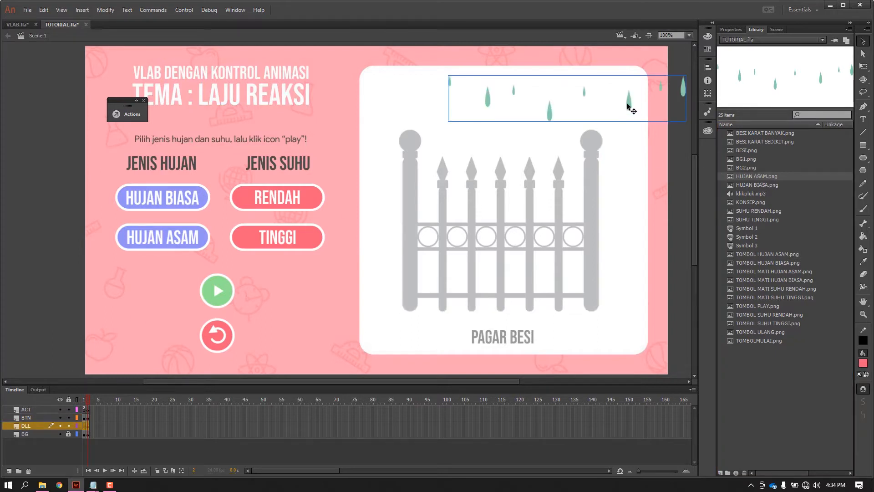
drag(627, 105, 568, 115)
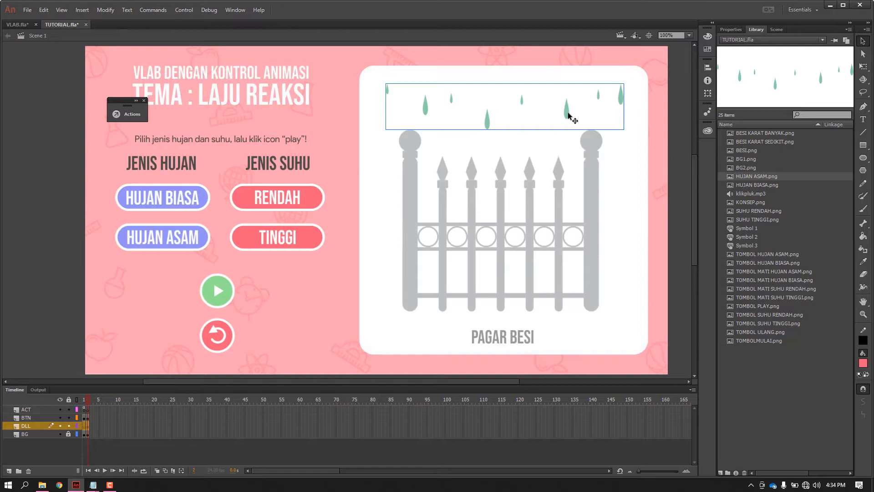
Convert the green acid rain image to a Movie Clip symbol, keeping the name Symbol 4.
right_click(568, 115)
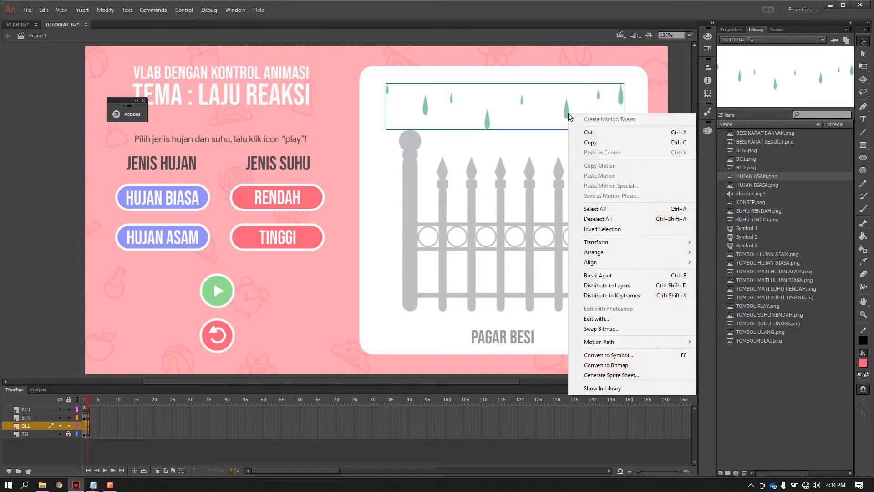
click(594, 358)
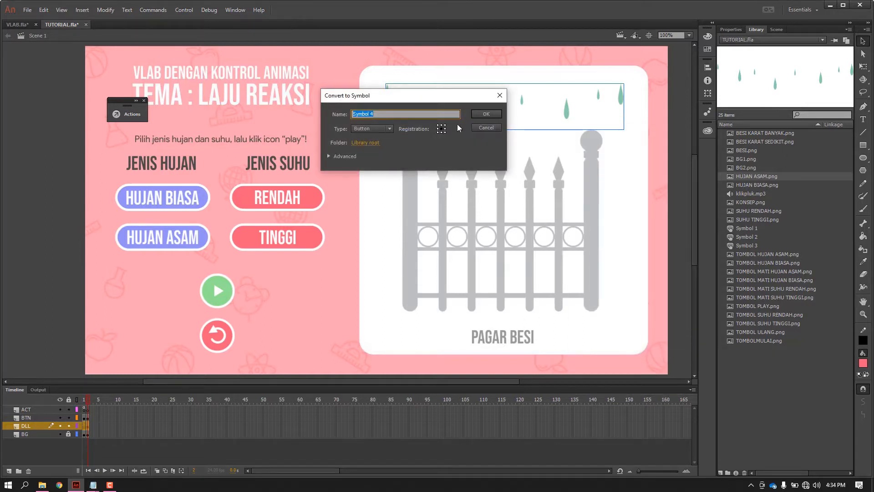
click(383, 128)
click(378, 144)
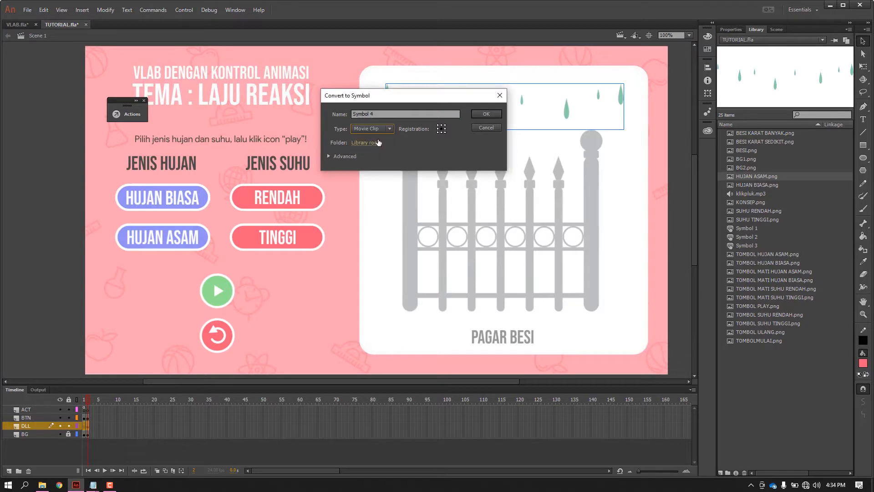
click(478, 114)
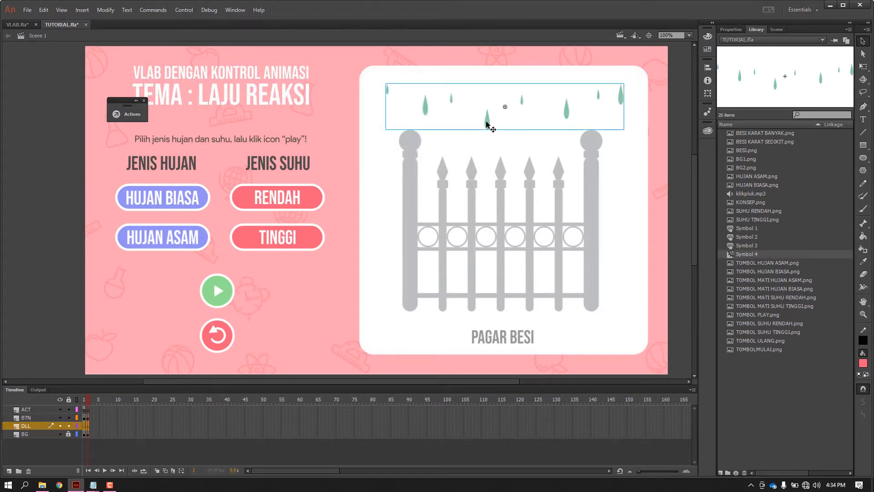
Inside the acid rain movie clip, insert a keyframe at frame 15 and move the drops straight down over the fence's spear tips.
double_click(488, 122)
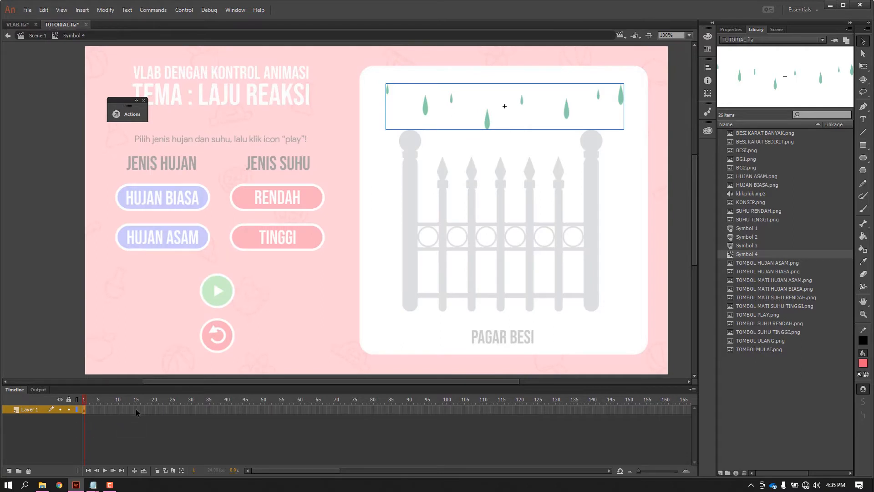
click(135, 411)
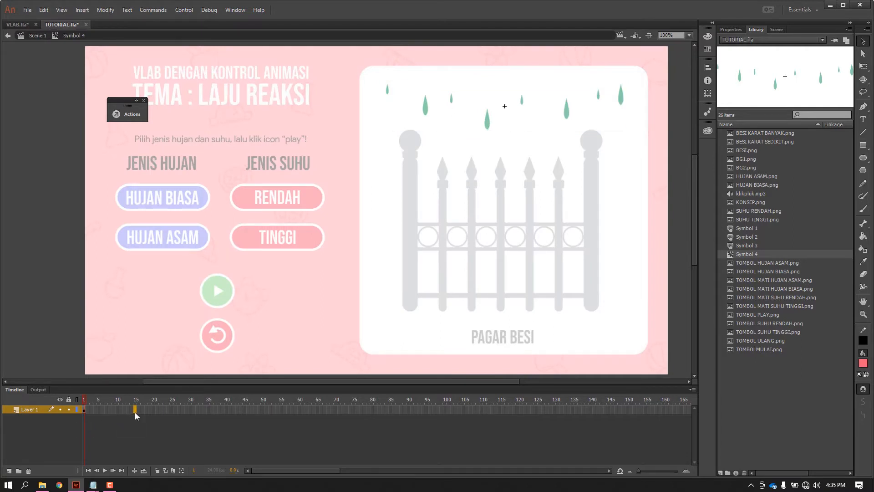
right_click(135, 412)
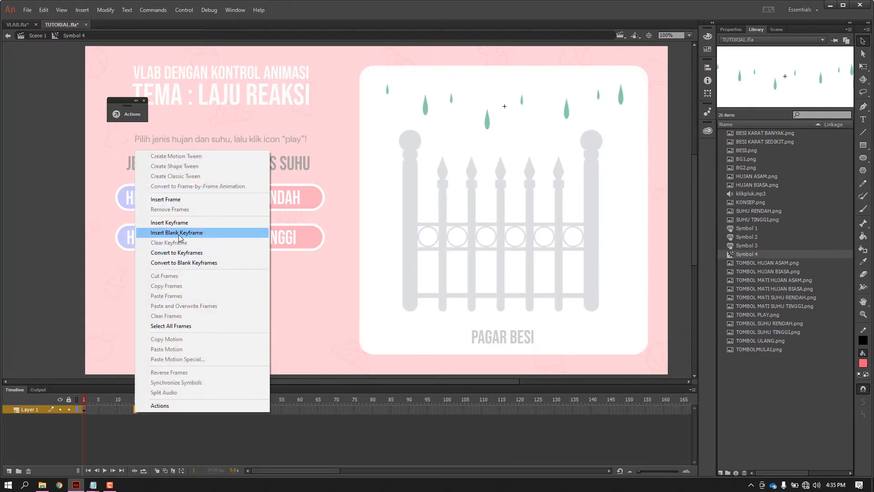
click(178, 222)
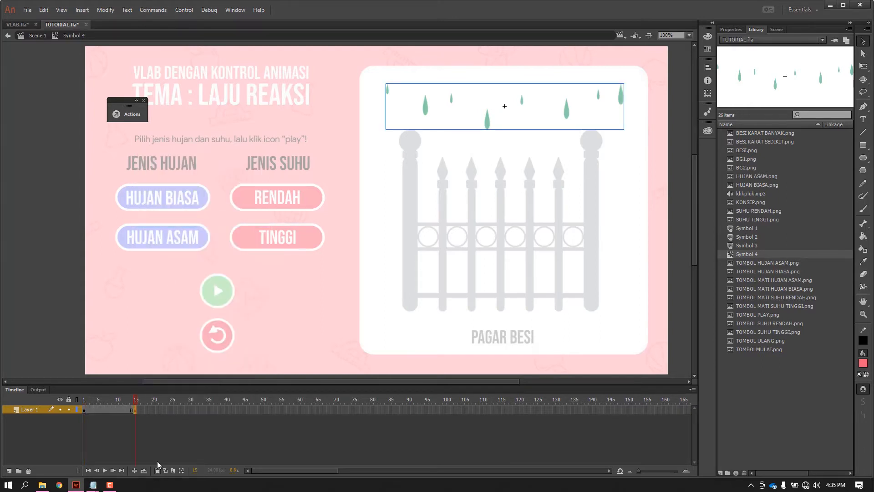
click(135, 409)
drag(488, 122, 488, 170)
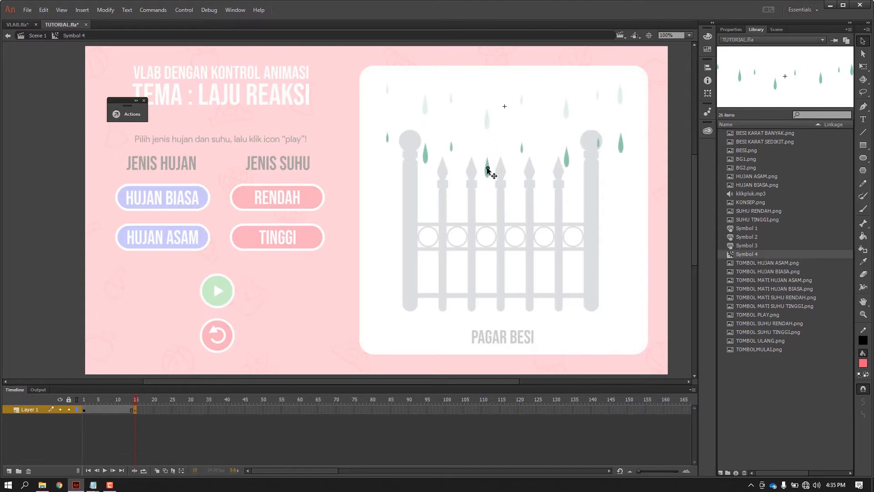
Create a classic tween between the acid rain keyframes at frames 1 and 15.
click(113, 415)
click(104, 411)
right_click(104, 412)
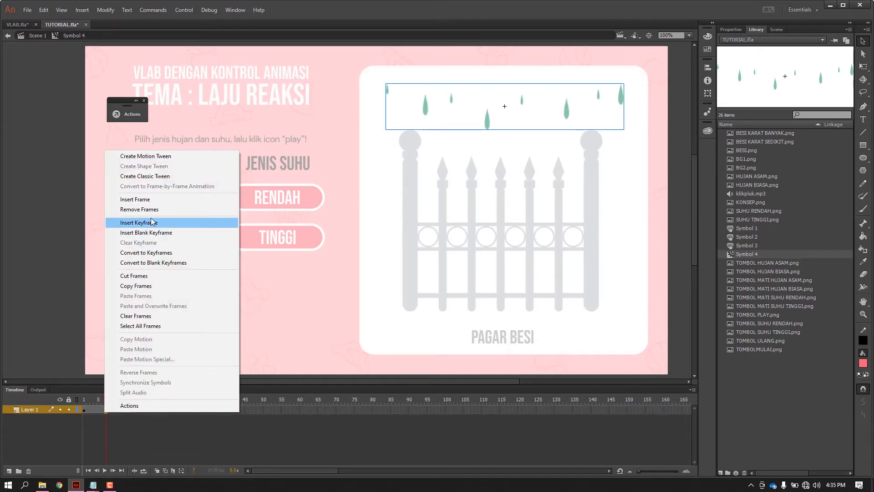
click(173, 178)
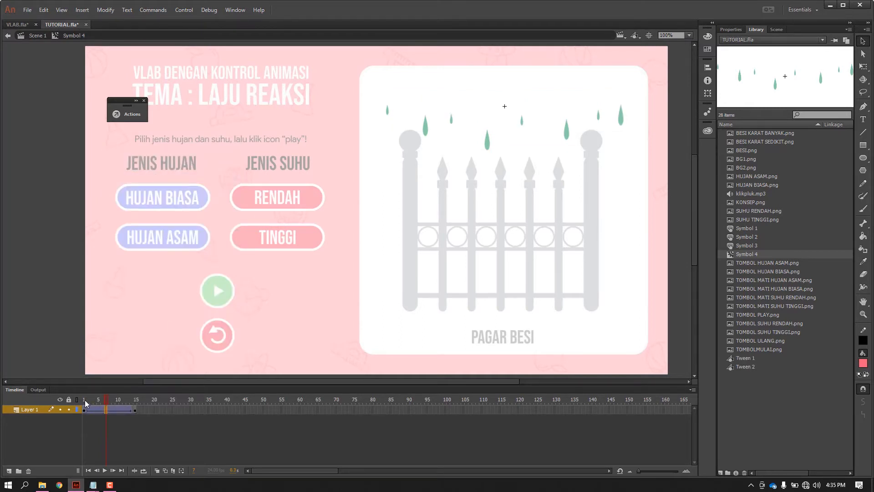
Preview the falling acid rain animation by scrubbing and playing frames 1 to 15, and return to Scene 1.
drag(84, 400, 136, 409)
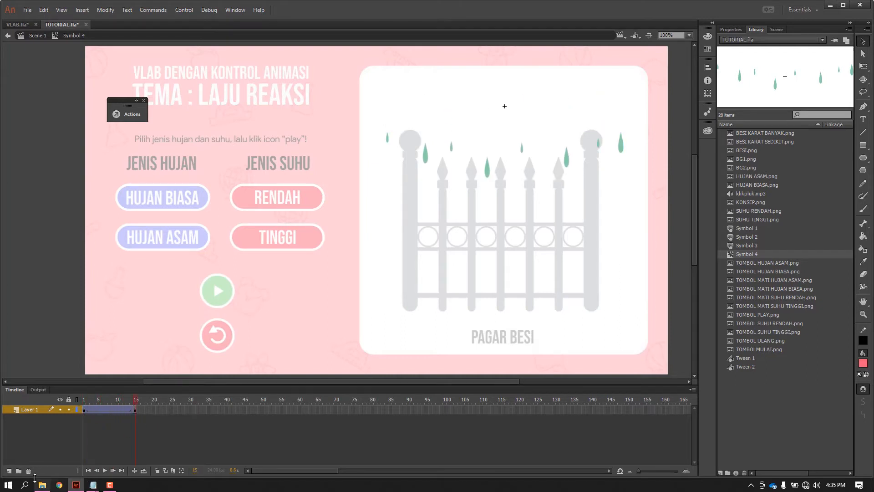
click(105, 471)
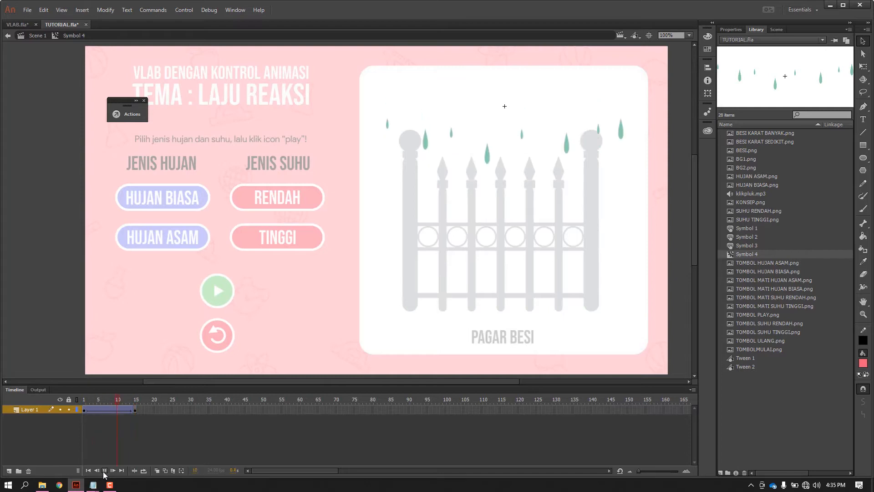
click(105, 470)
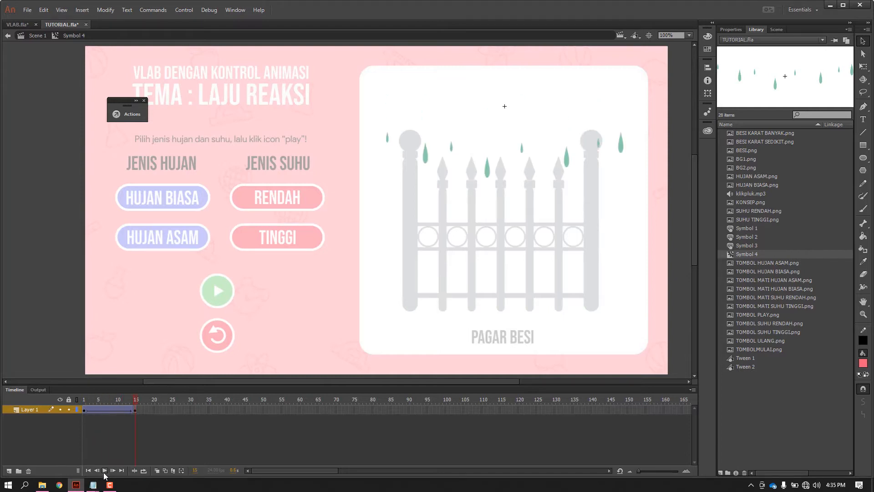
double_click(40, 246)
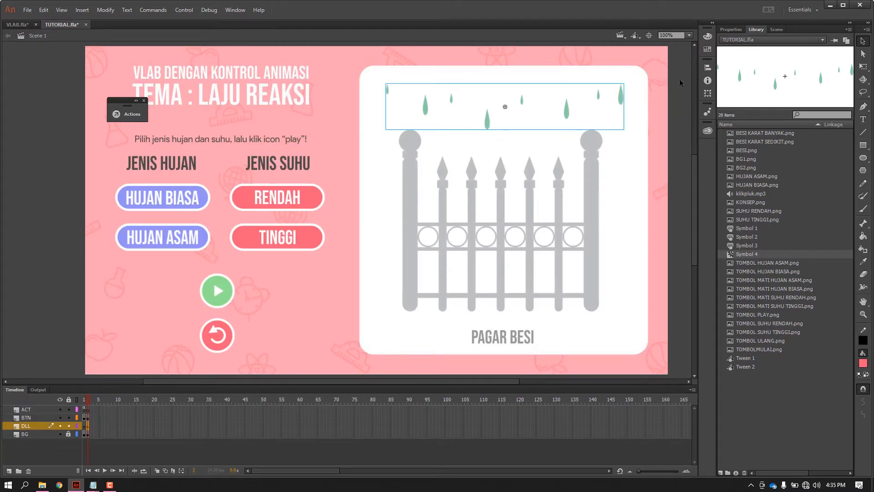
Give the acid rain movie clip the instance name hujanasam.
click(733, 30)
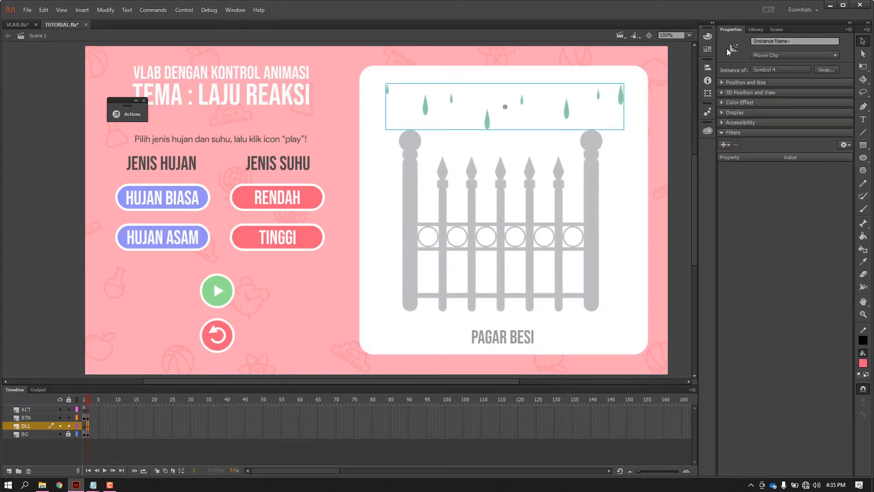
click(759, 40)
text(hujan)
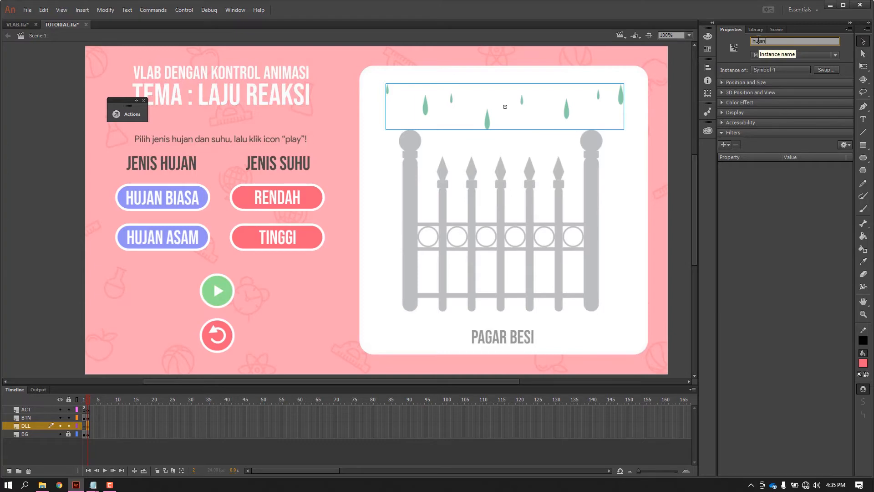
text(asam)
click(681, 105)
Place HUJAN BIASA.png from the library over the upper part of the fence, horizontally aligned with the green acid rain.
click(754, 29)
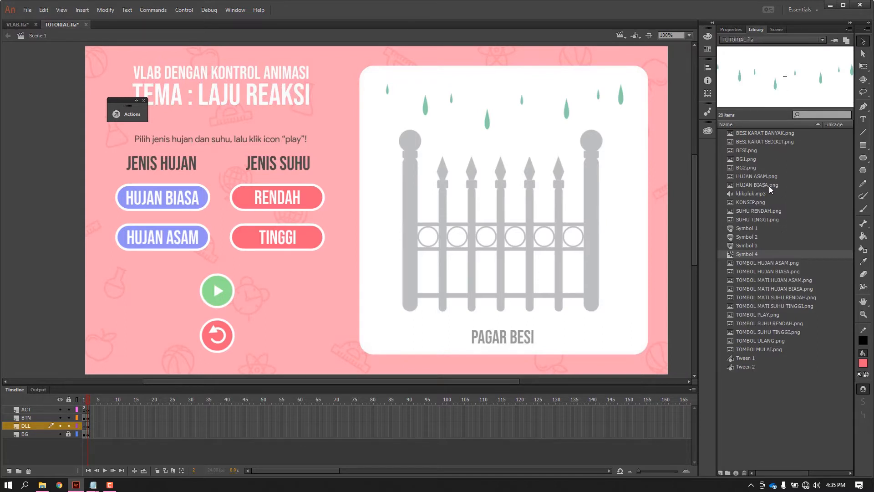
drag(769, 186, 550, 175)
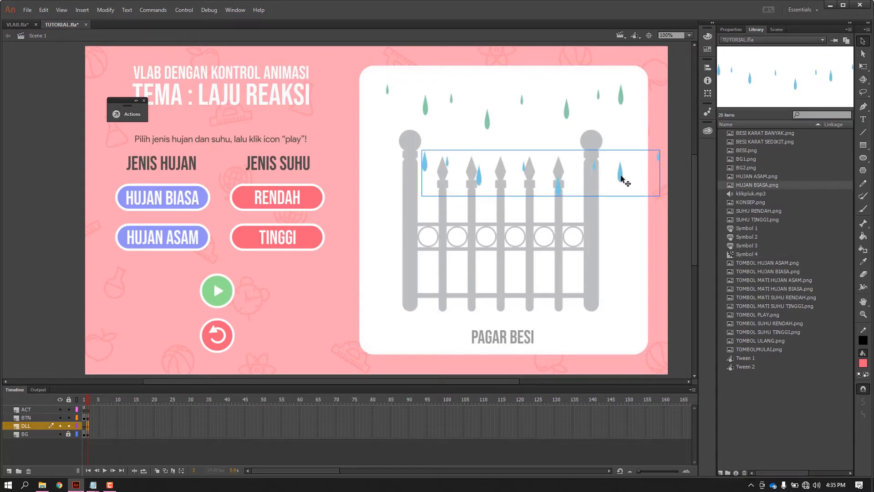
drag(622, 178, 586, 177)
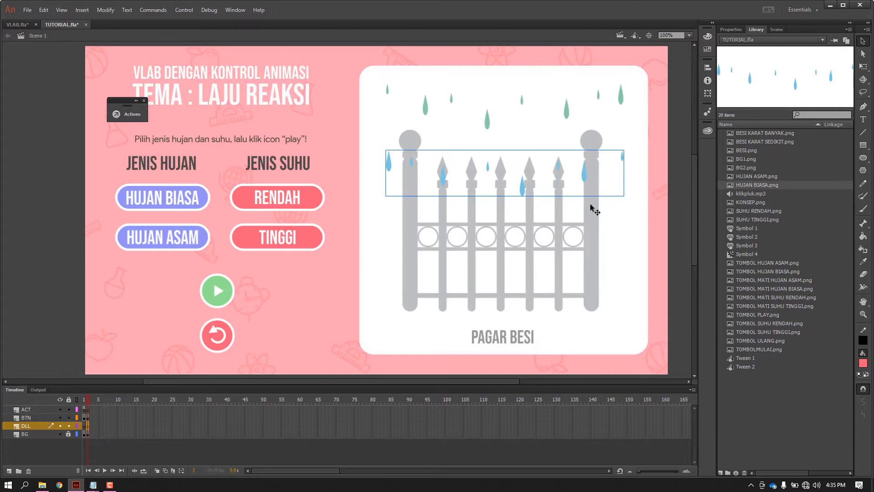
Convert the blue normal rain image to a Movie Clip symbol, keeping the name Symbol 5.
right_click(586, 174)
click(601, 414)
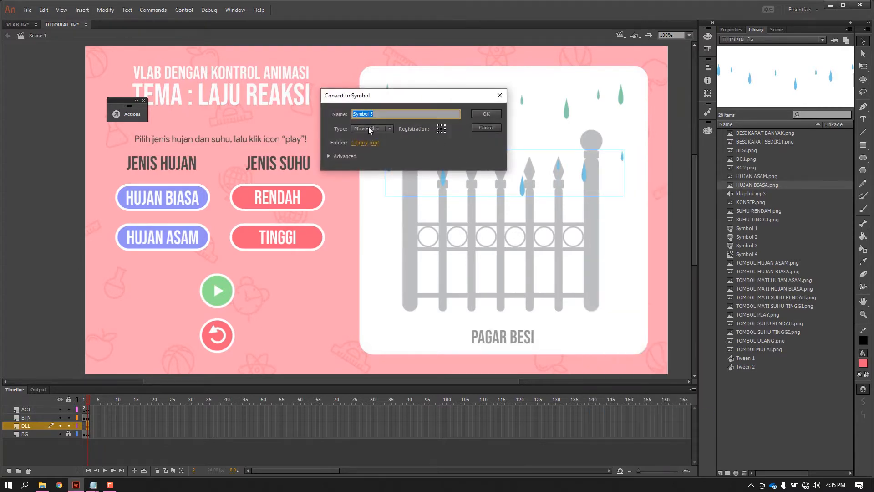
click(489, 115)
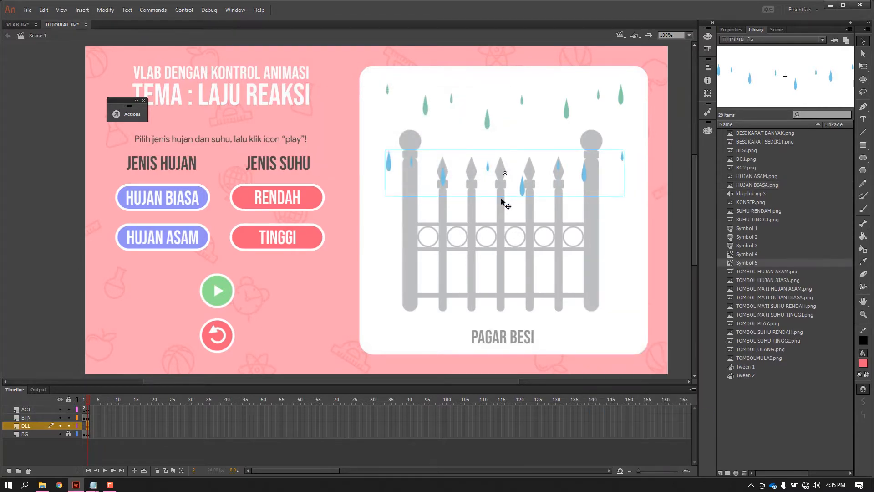
Inside the normal rain movie clip, insert a keyframe at frame 15 and move the drops straight down to the fence's row of circles.
double_click(523, 190)
click(135, 409)
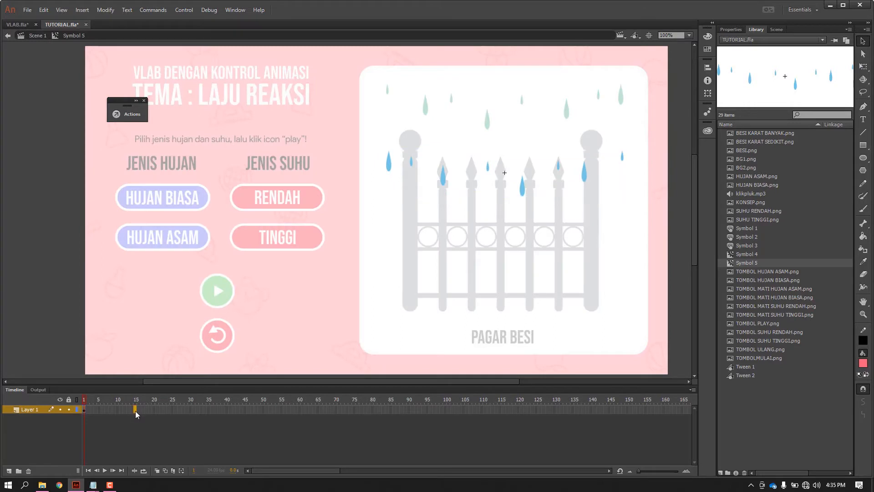
right_click(135, 410)
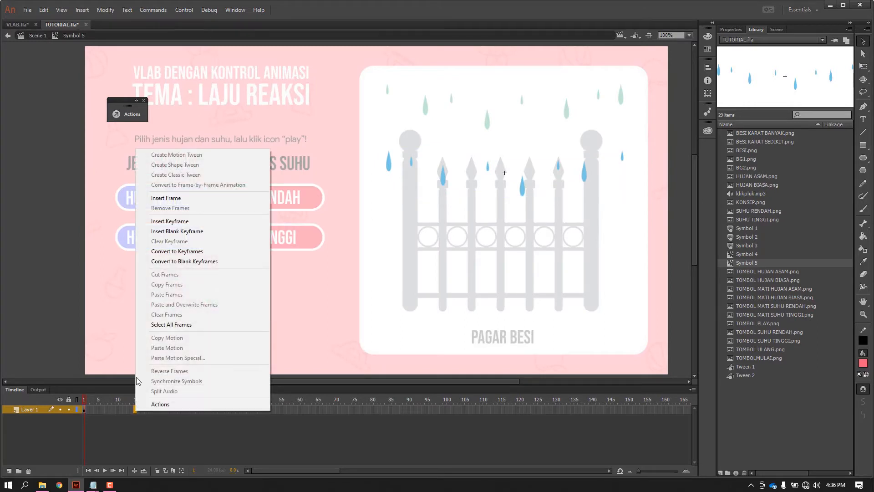
click(172, 222)
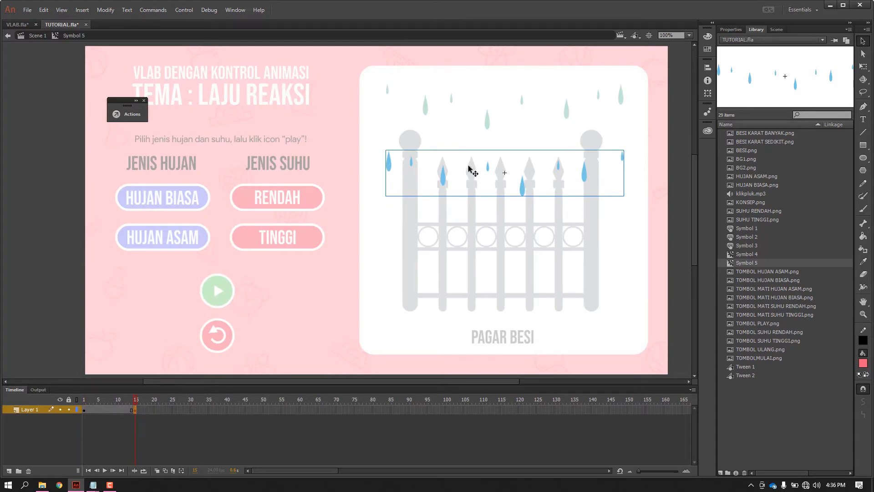
drag(442, 182, 442, 231)
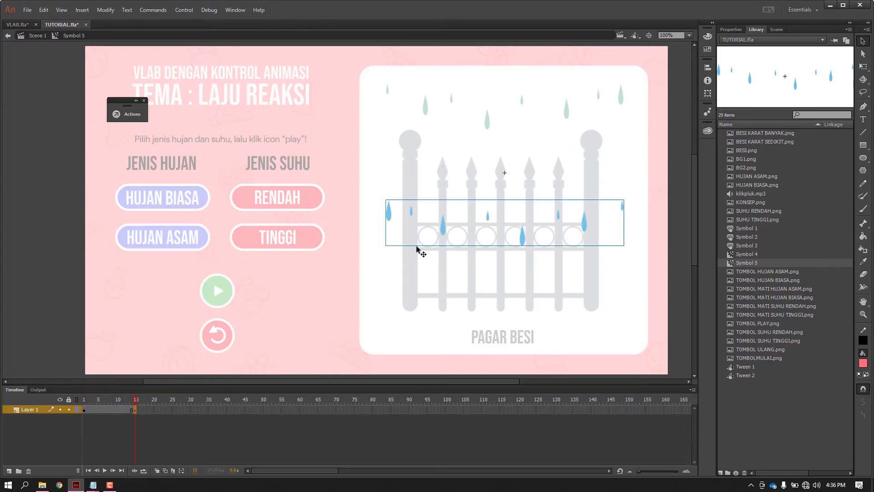
Create a classic tween between frames 1 and 15 of the normal rain movie clip, preview it and return to the main scene.
right_click(108, 409)
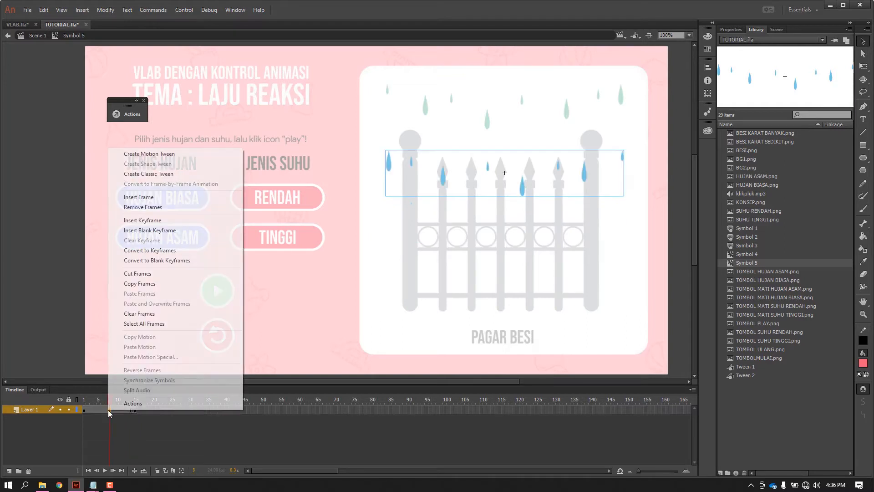
click(139, 175)
click(85, 401)
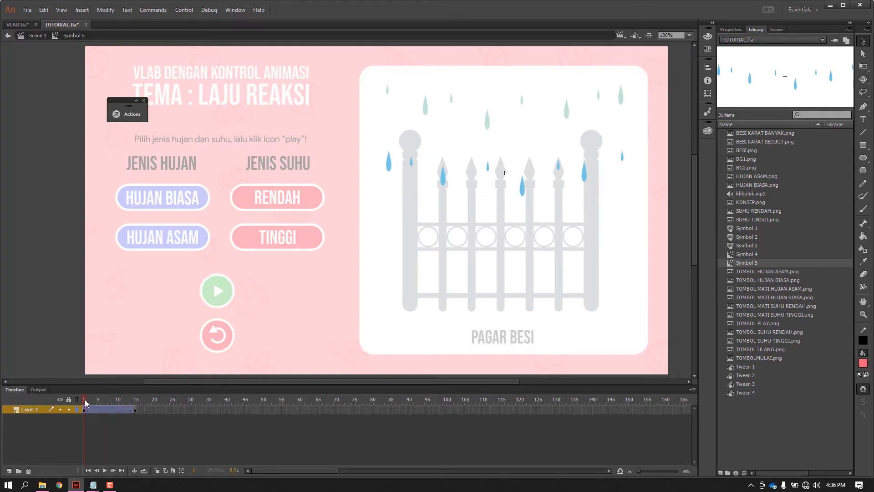
click(105, 471)
double_click(53, 253)
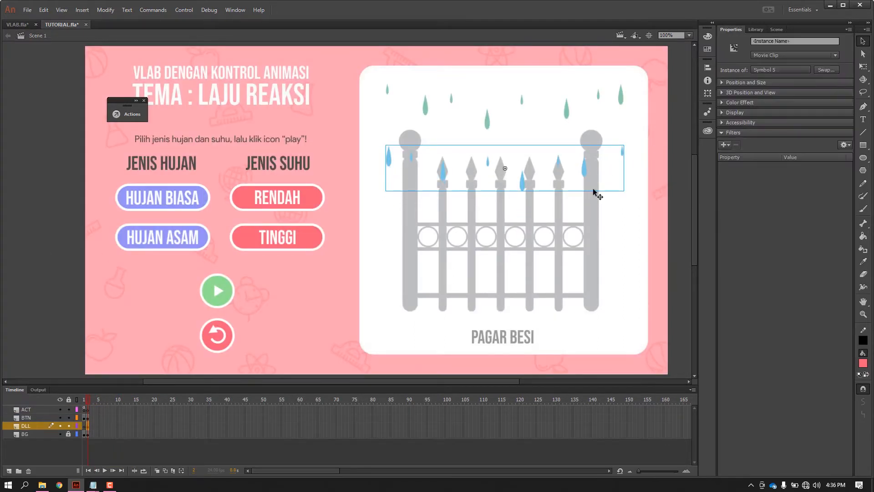
Give the normal rain movie clip the instance name hujanbiasa.
click(773, 41)
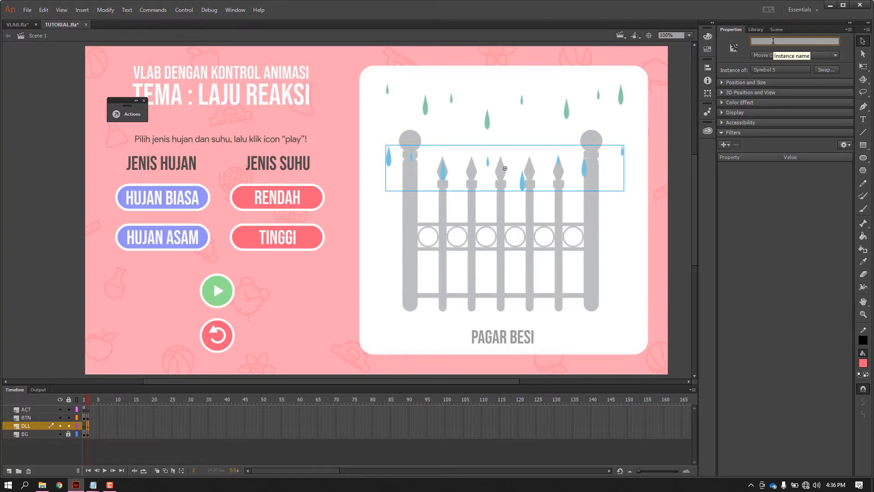
text(hujanbiasa)
click(668, 129)
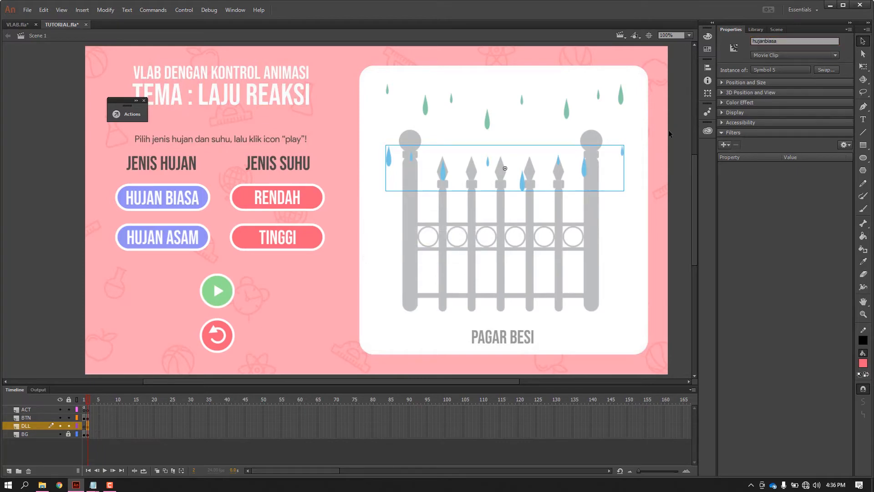
Move the normal rain movie clip up above the fence, level with the acid rain, and test the movie.
drag(584, 172, 584, 137)
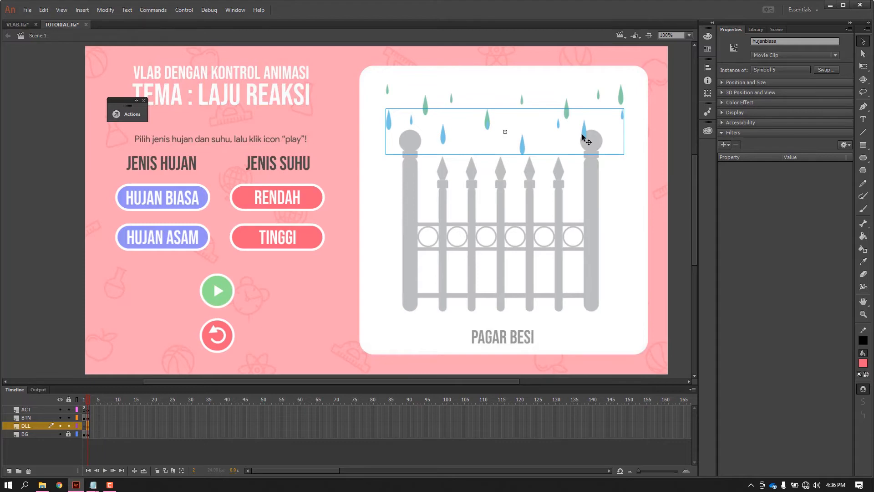
key(ctrl+Return)
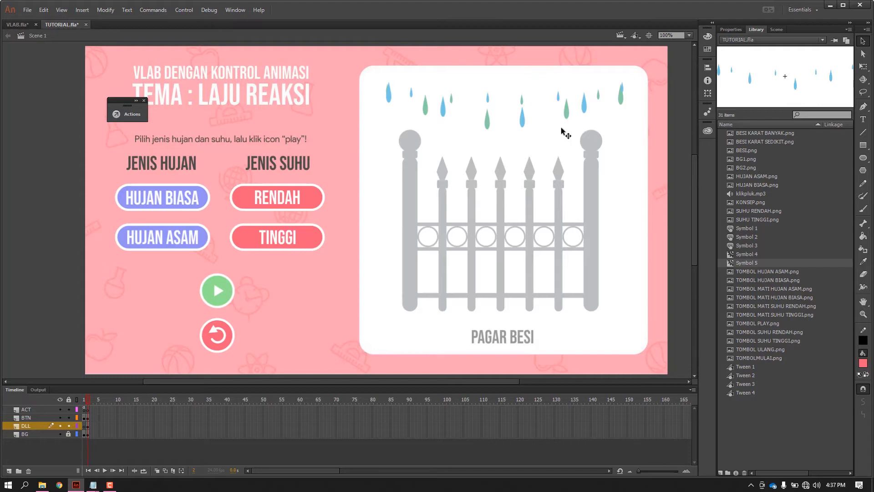
Duplicate the iron fence image and place the copy outside the stage, beside its left edge.
scroll(561, 128, down, 1)
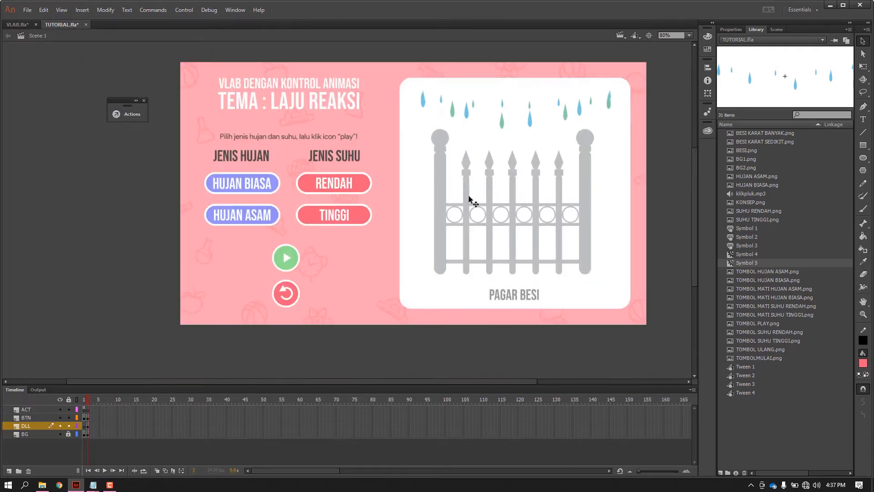
click(440, 193)
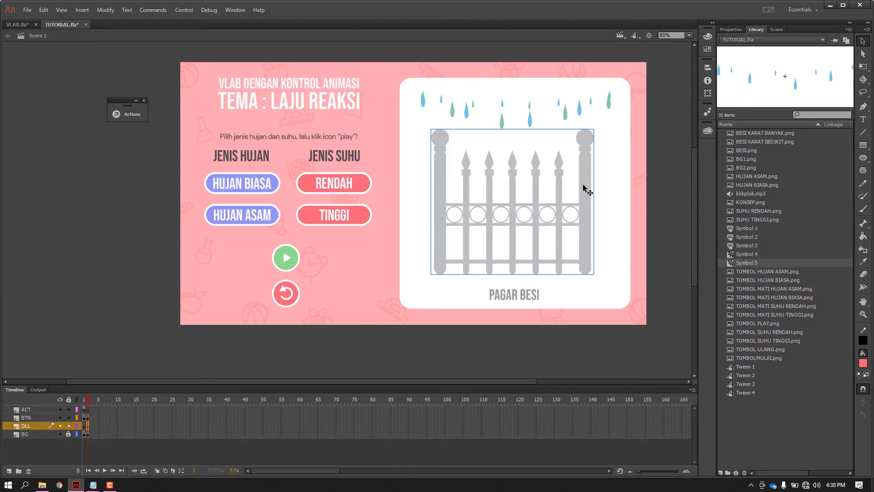
drag(583, 184, 201, 203)
click(236, 117)
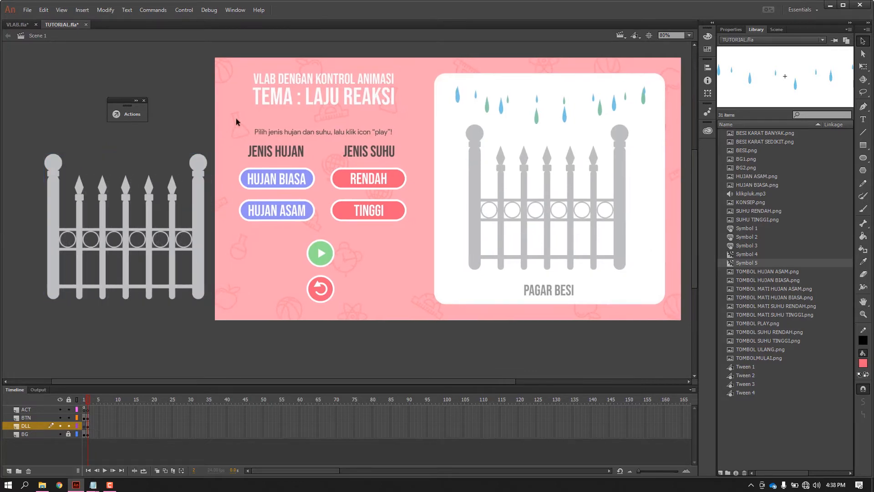
Convert the fence image on the stage to a Movie Clip symbol, keeping the name Symbol 6.
click(477, 177)
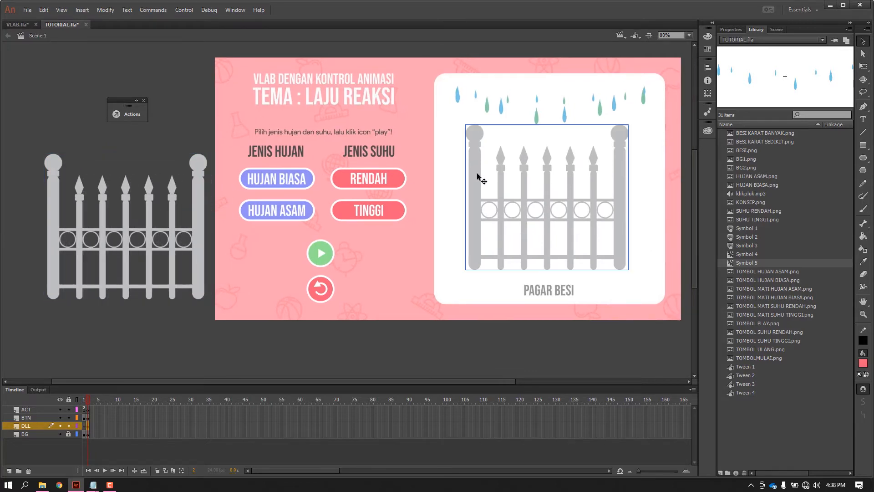
right_click(477, 177)
click(517, 415)
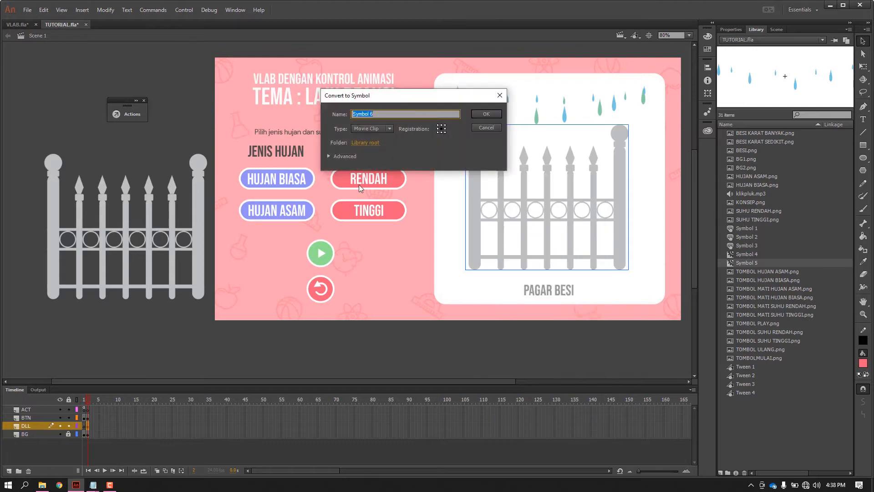
click(497, 114)
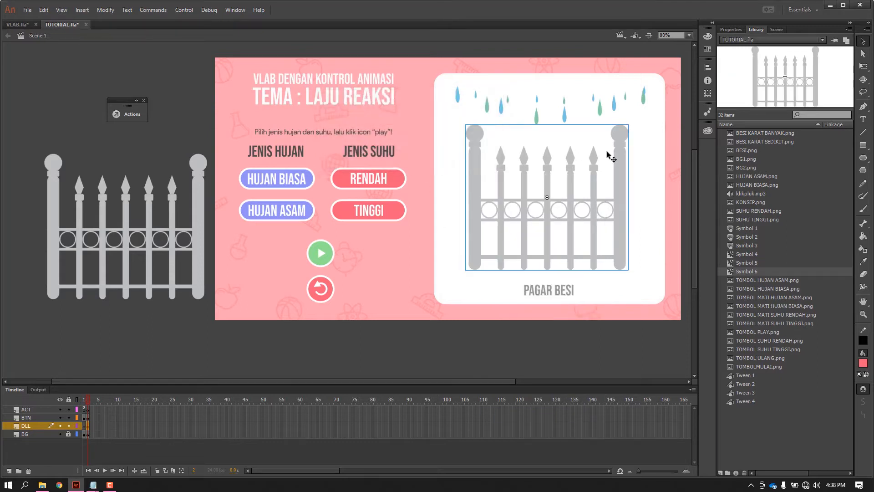
Give the fence movie clip on the stage the instance name bes.
click(731, 29)
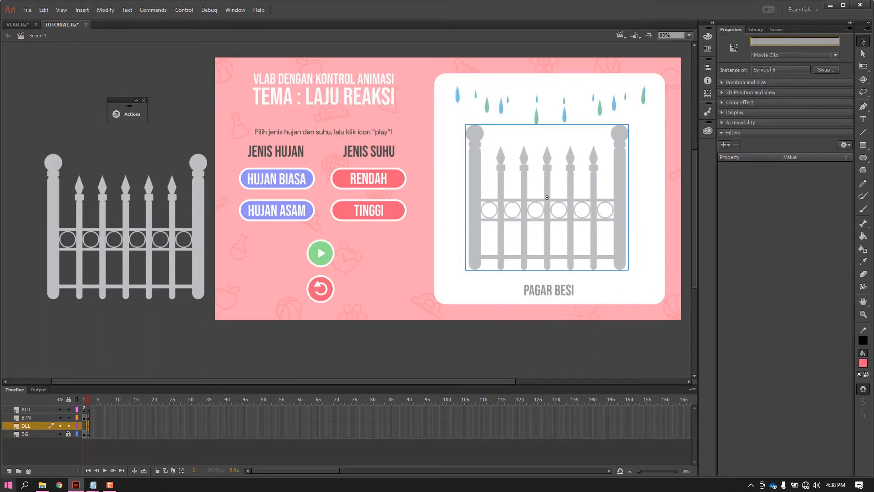
text(besi)
click(415, 52)
Convert the off-stage fence copy to a Movie Clip symbol, keeping the name Symbol 7, and shift it slightly farther from the stage.
click(193, 189)
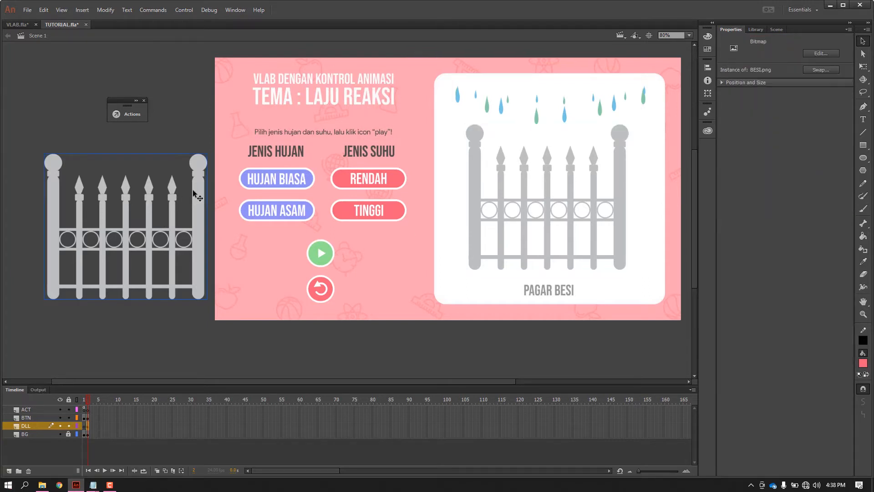
right_click(197, 197)
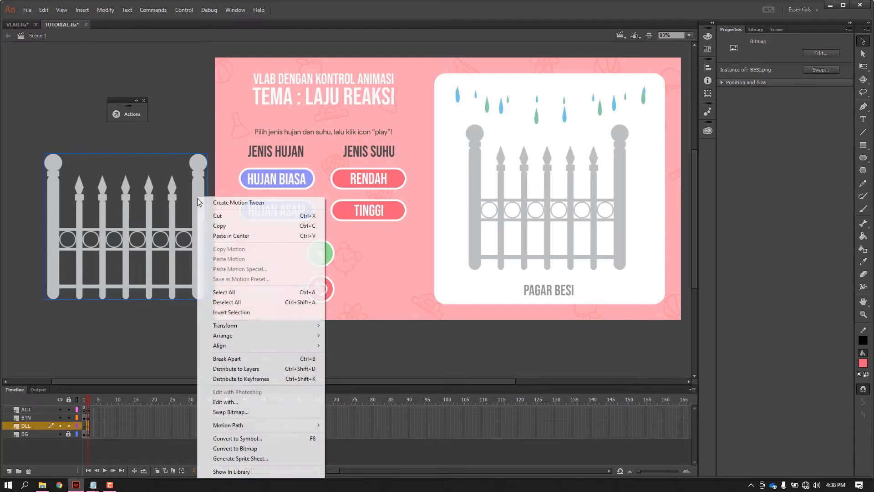
click(228, 437)
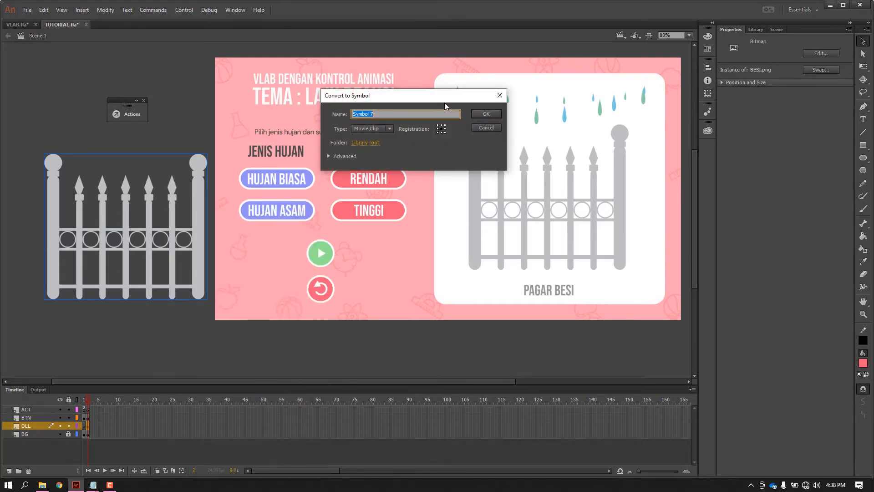
click(486, 114)
drag(197, 222, 183, 227)
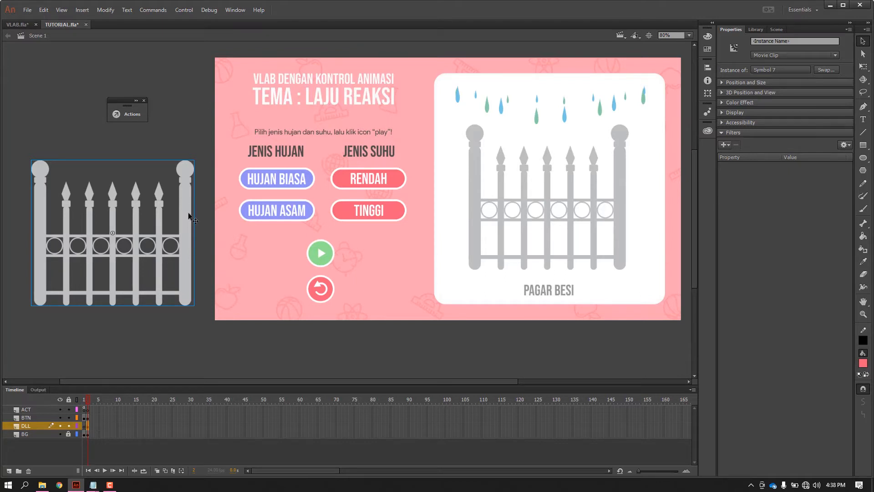
Open the off-stage fence movie clip for editing and add two new layers above the plain fence layer.
double_click(188, 212)
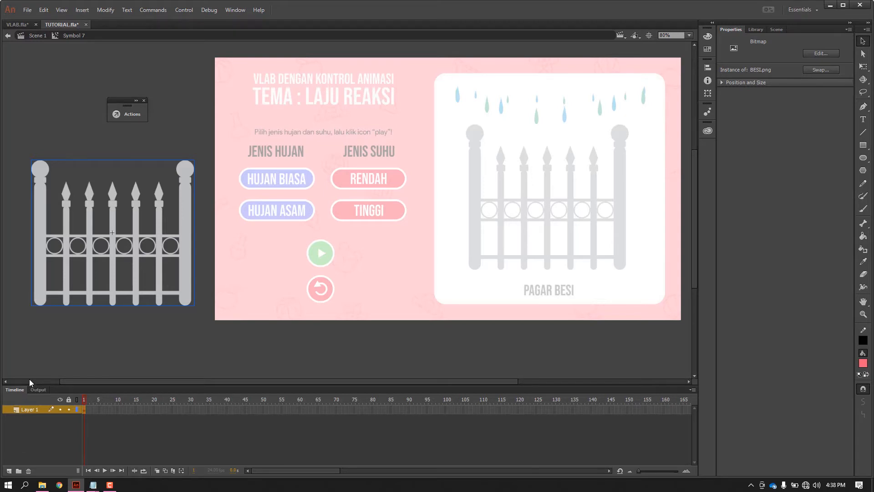
click(8, 471)
click(8, 471)
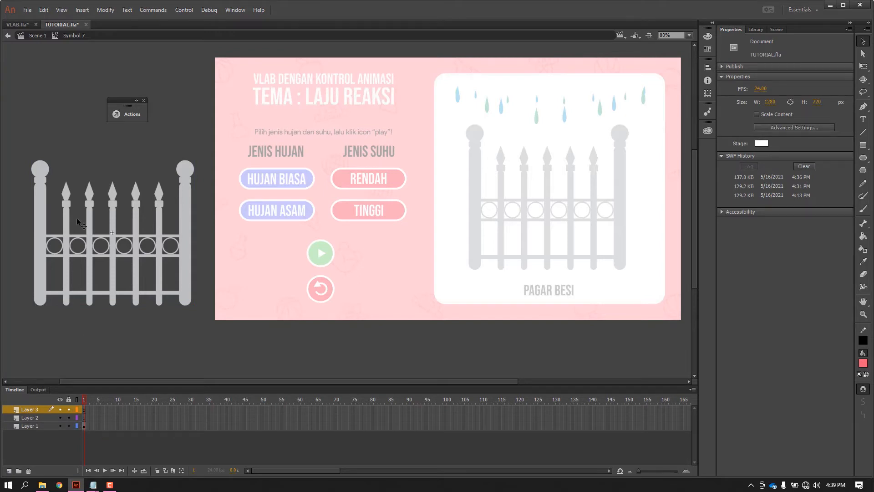
click(41, 233)
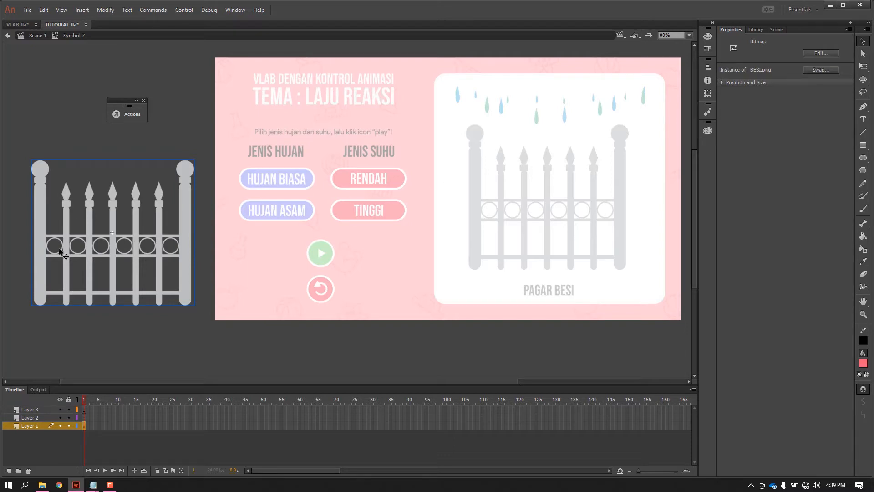
Extend the plain fence on Layer 1 to frame 100 by inserting a frame there.
click(117, 426)
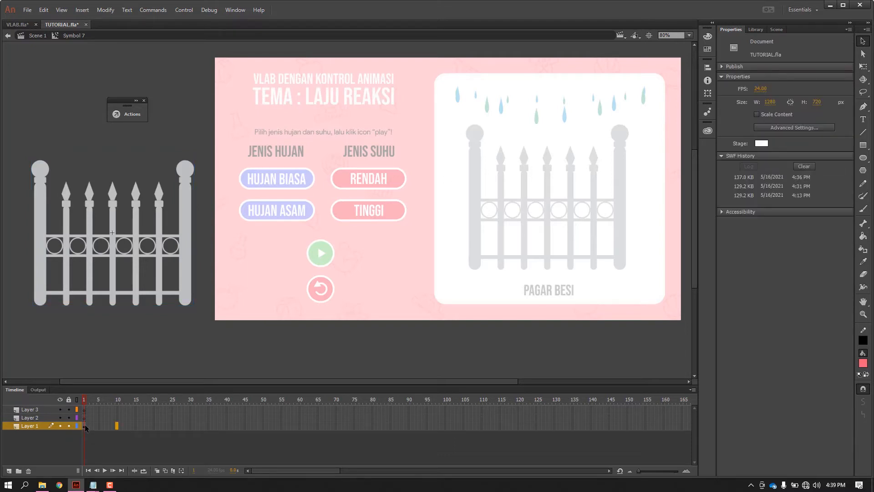
click(84, 426)
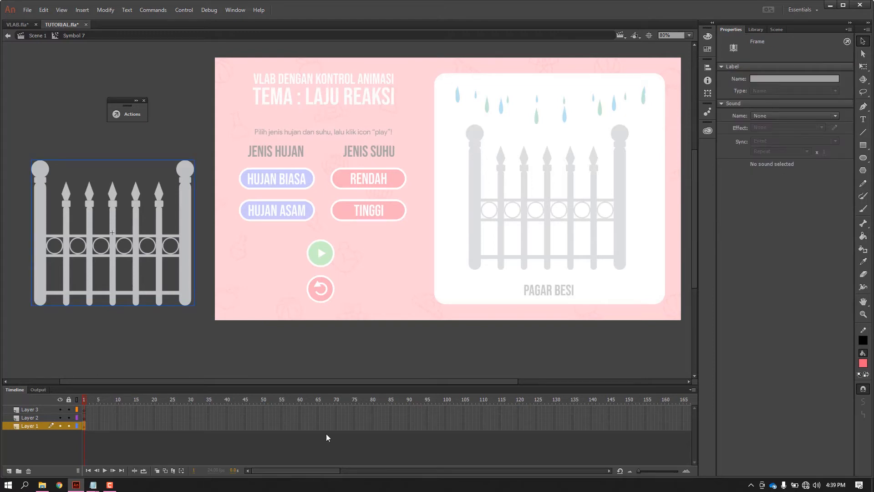
click(447, 428)
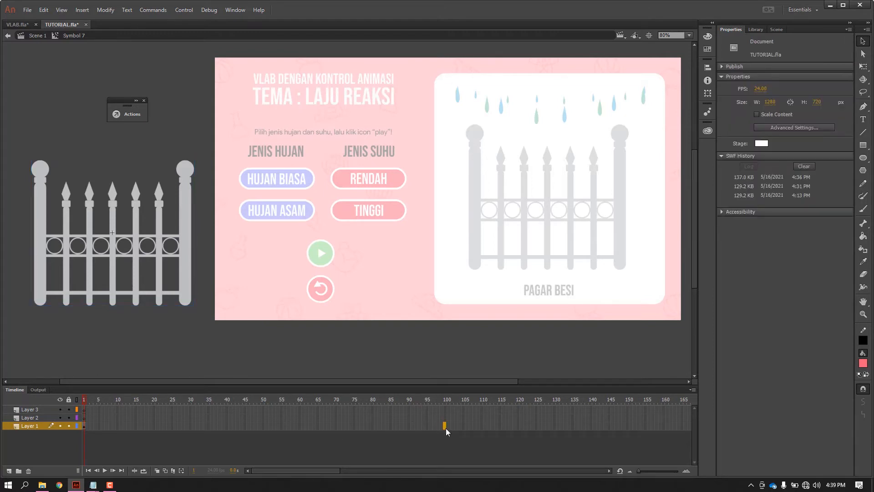
right_click(446, 428)
click(444, 427)
right_click(444, 426)
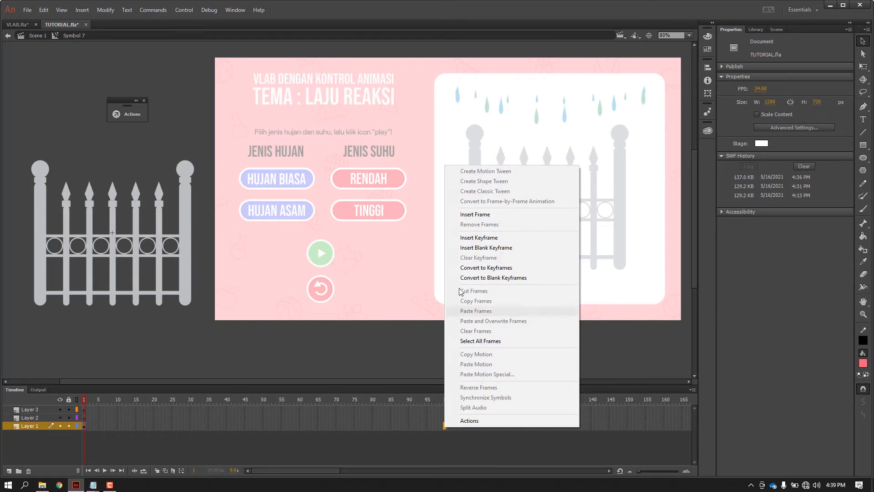
click(482, 216)
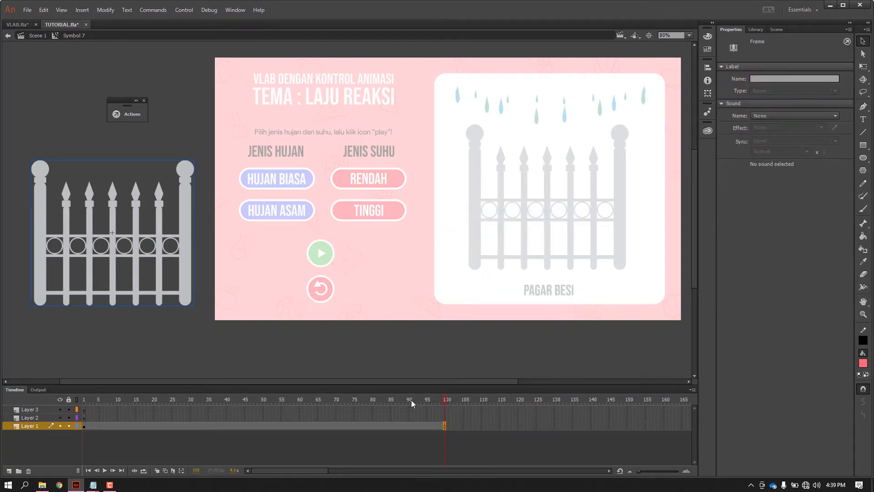
Place BESI KARAT SEDIKIT.png from the library on Layer 2, aligned exactly over the plain fence.
click(373, 400)
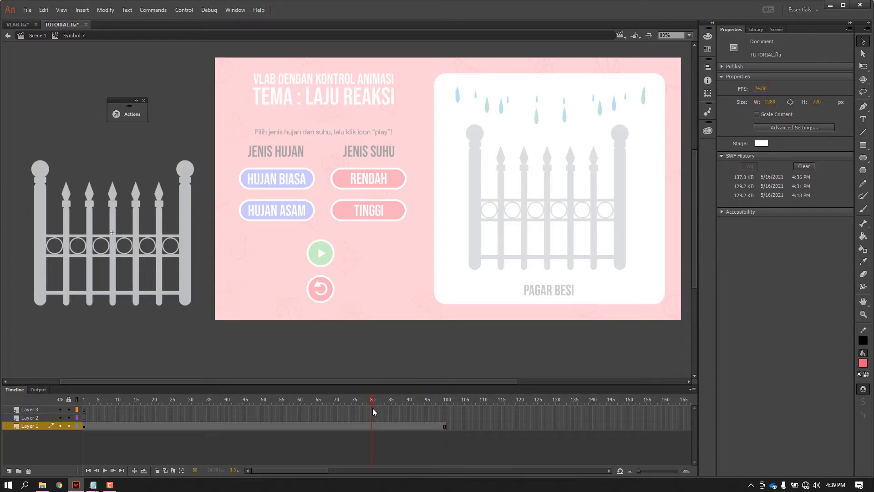
click(27, 418)
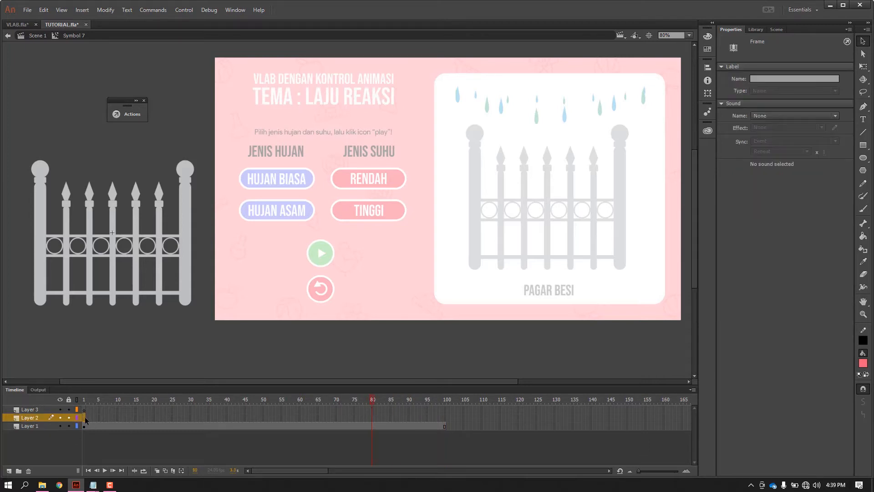
click(756, 30)
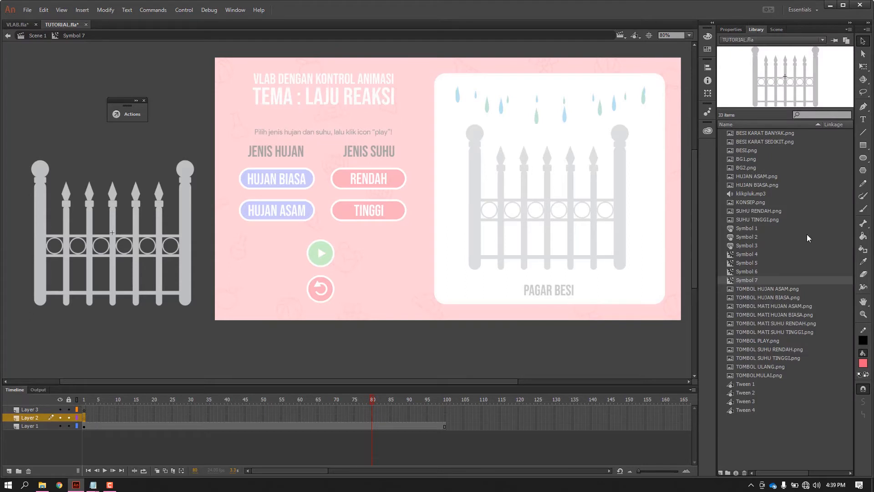
click(777, 142)
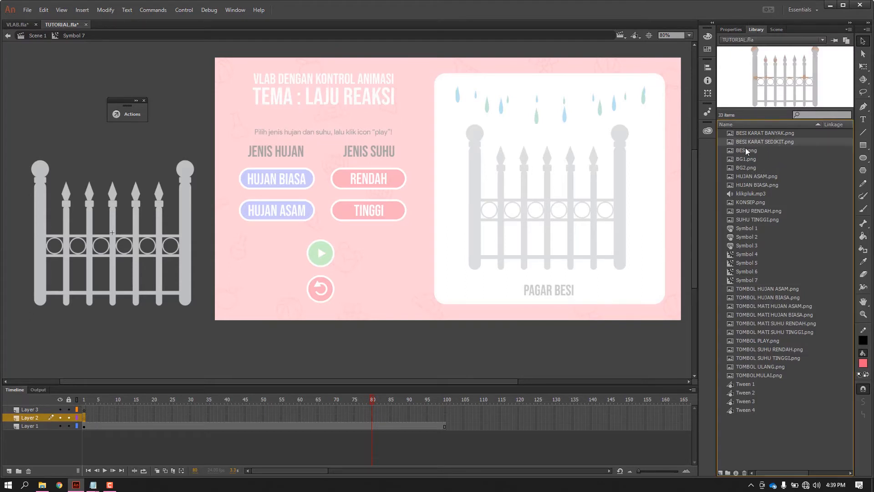
drag(755, 144, 288, 354)
drag(765, 142, 129, 240)
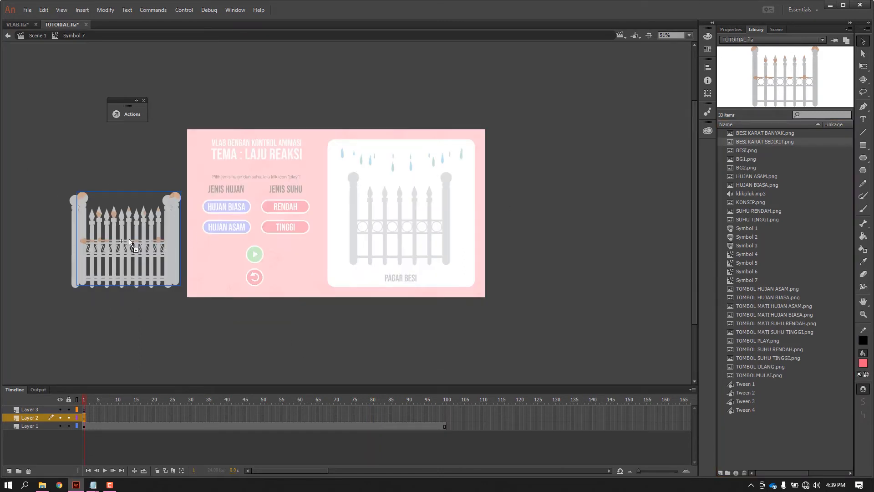
mouse_move(179, 251)
mouse_down()
mouse_move(226, 308)
mouse_move(205, 307)
mouse_move(204, 325)
mouse_move(173, 274)
mouse_move(173, 256)
mouse_up()
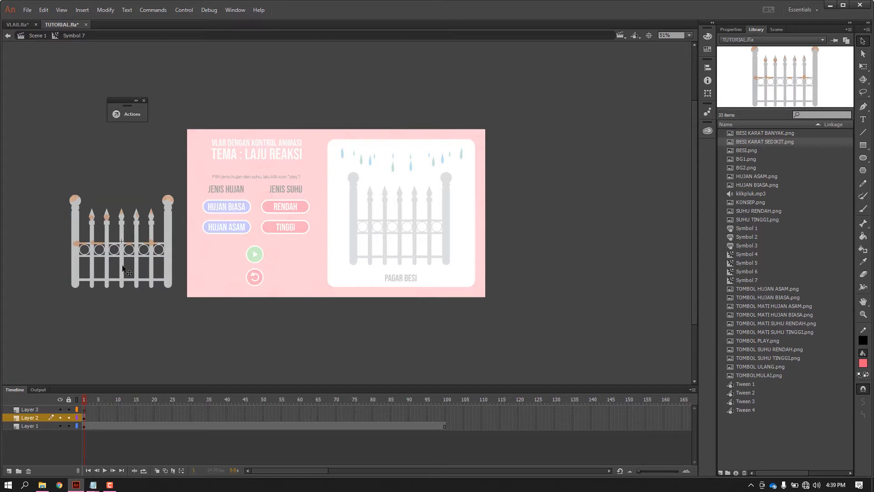
Extend the slightly rusted fence on Layer 2 to frame 100 by inserting a frame there.
right_click(447, 418)
click(488, 206)
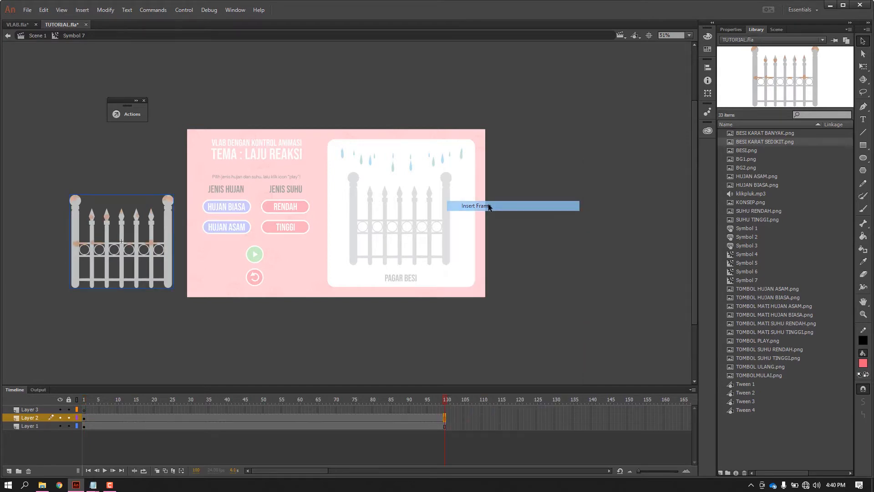
click(461, 374)
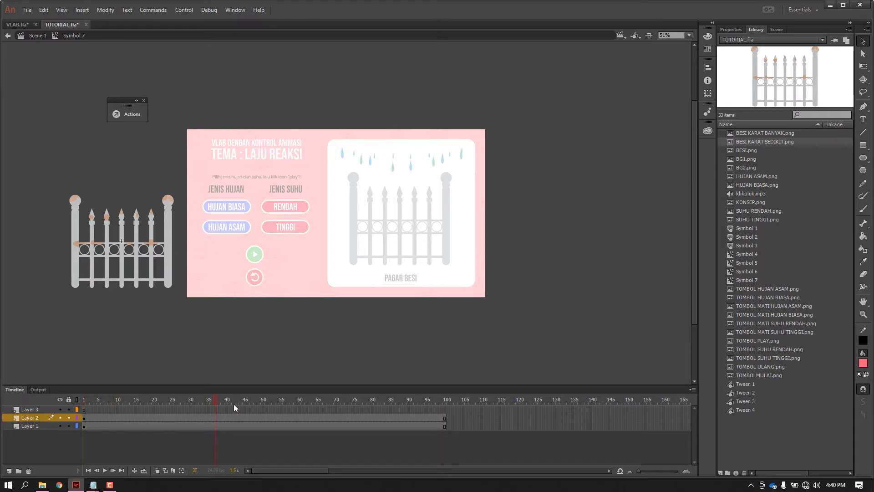
Insert a keyframe at frame 70 on Layer 2, the slightly rusted fence layer.
drag(372, 403, 333, 406)
right_click(334, 418)
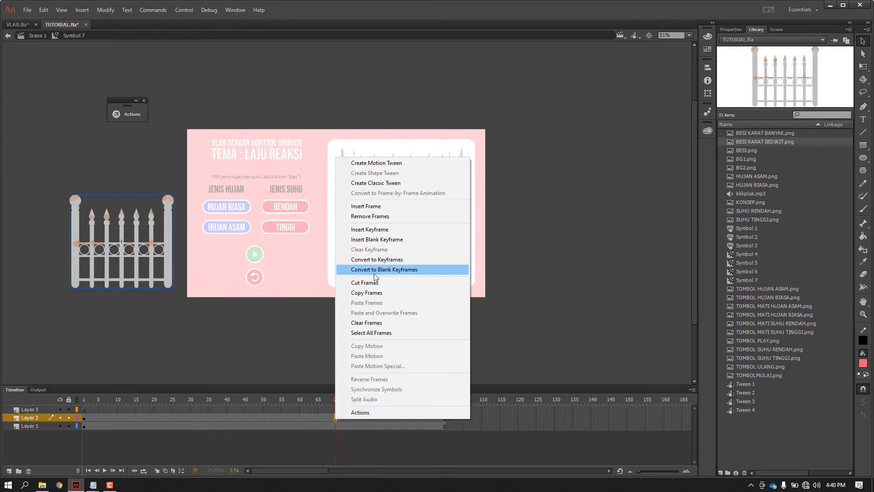
click(380, 230)
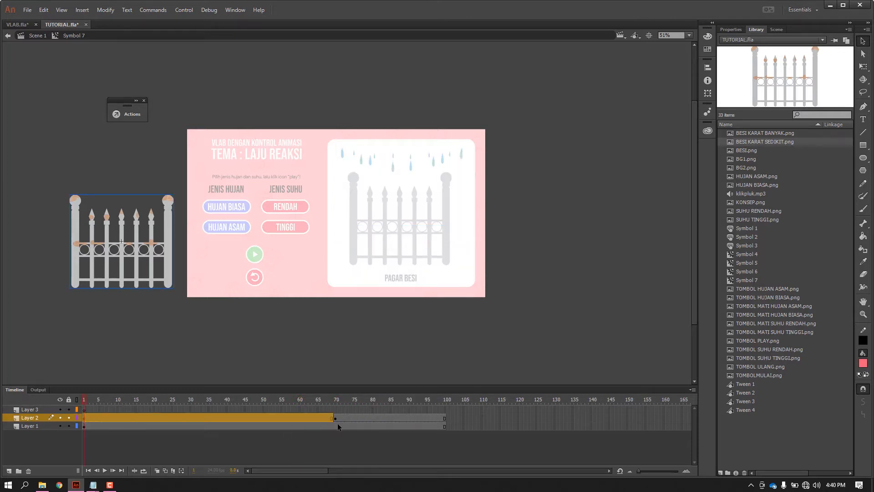
Remove the slightly rusted fence from Layer 2 in the frames before the keyframe at frame 70.
key(Delete)
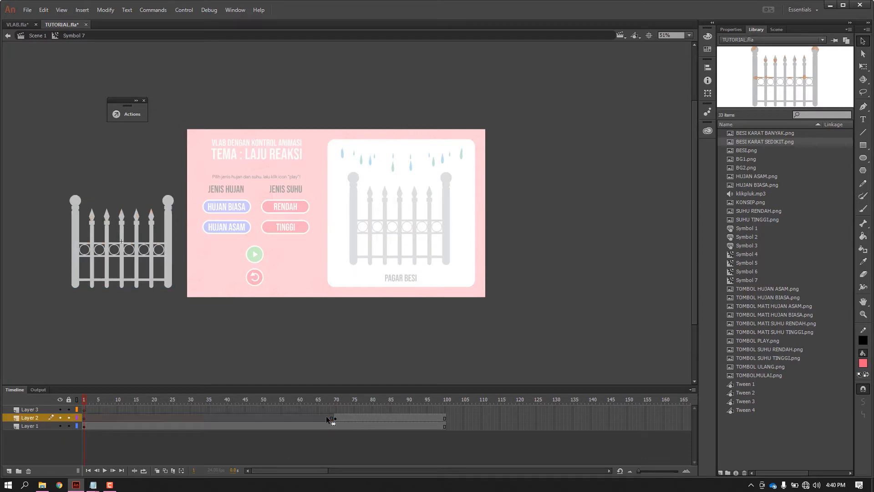
drag(315, 406, 336, 414)
key(ctrl+equal)
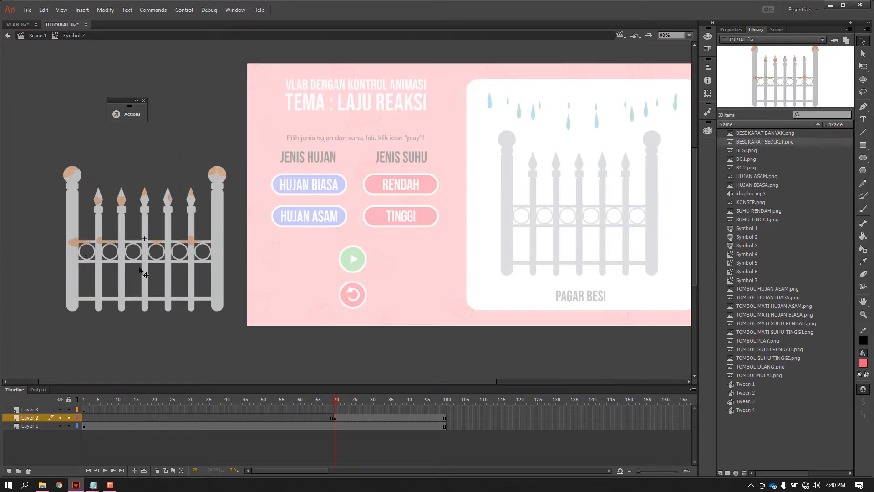
key(ctrl+equal)
drag(323, 395, 348, 415)
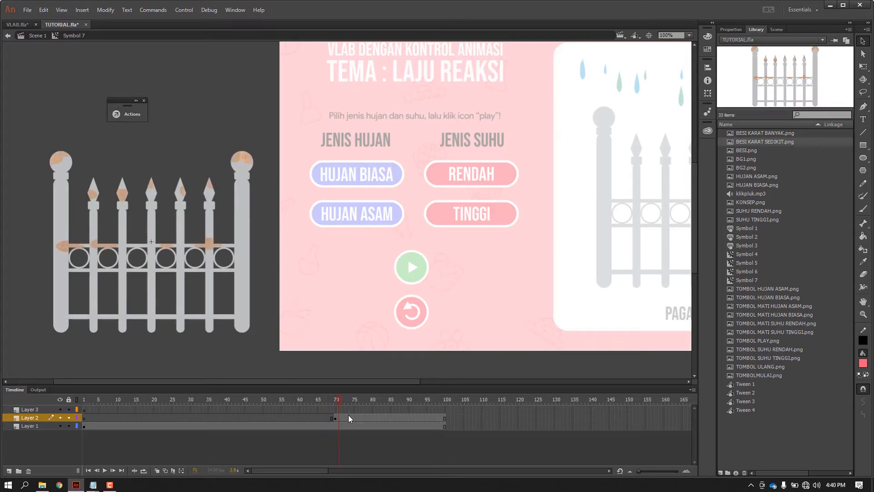
Insert a keyframe at frame 80 on Layer 2, the slightly rusted fence layer.
click(373, 417)
right_click(373, 417)
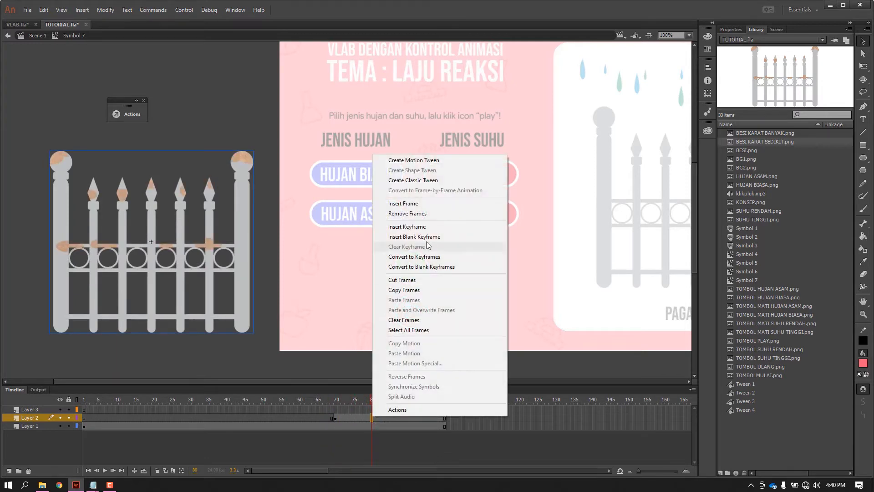
click(412, 227)
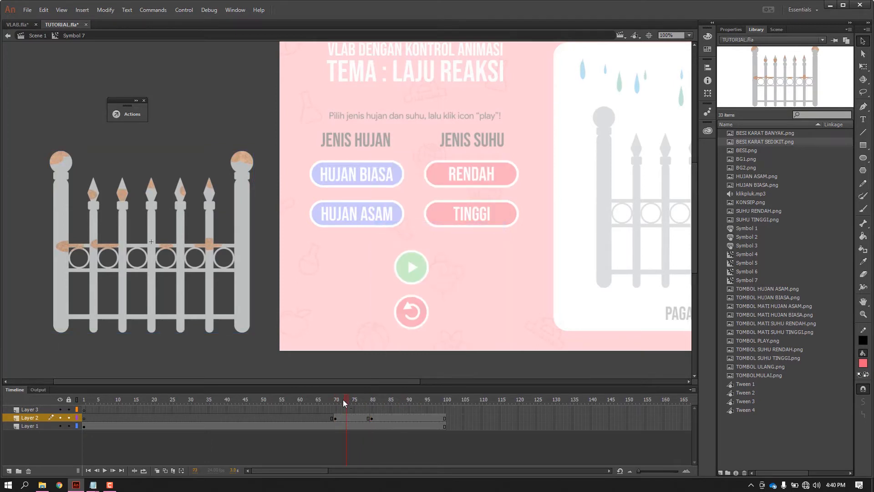
Convert the slightly rusted fence at frame 70 on Layer 2 into a movie clip symbol with the default name.
click(241, 241)
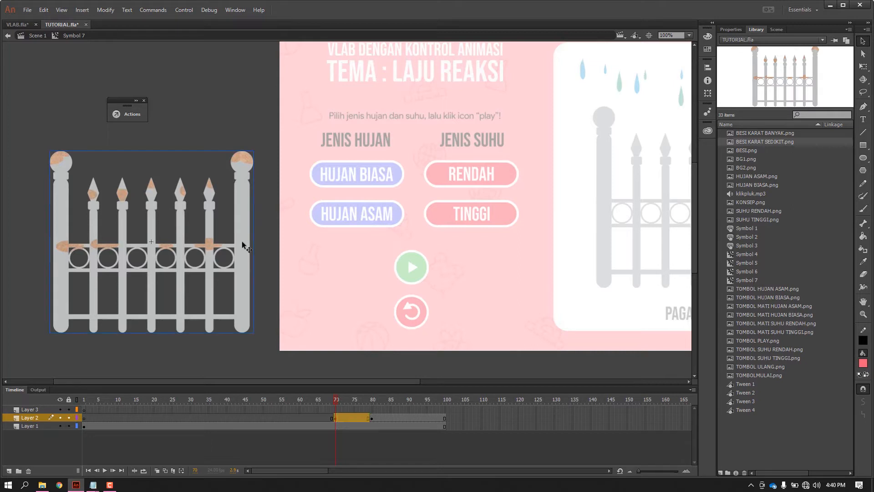
right_click(243, 214)
click(280, 438)
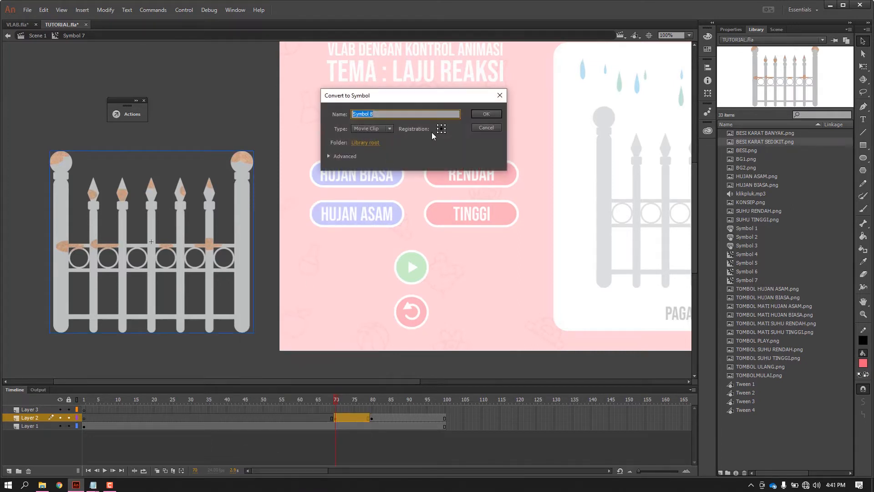
click(492, 115)
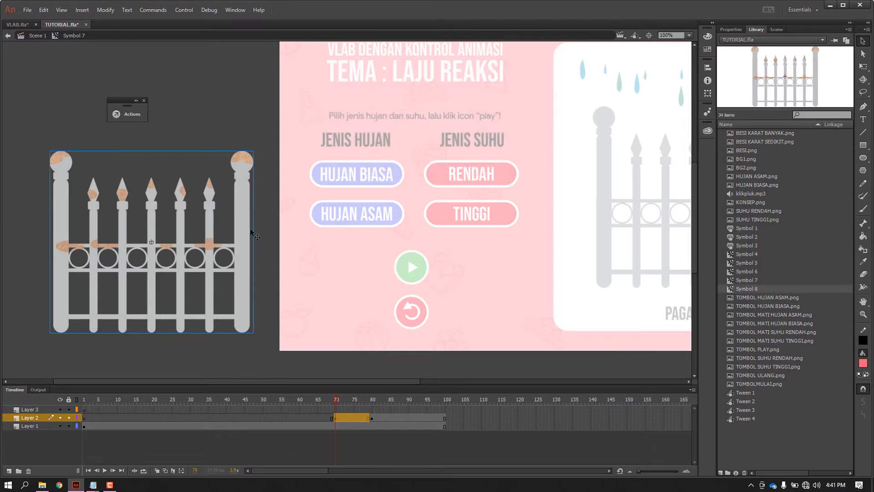
Apply an Alpha color effect of 0% to the slightly rusted fence movie clip at frame 70 on Layer 2.
click(731, 29)
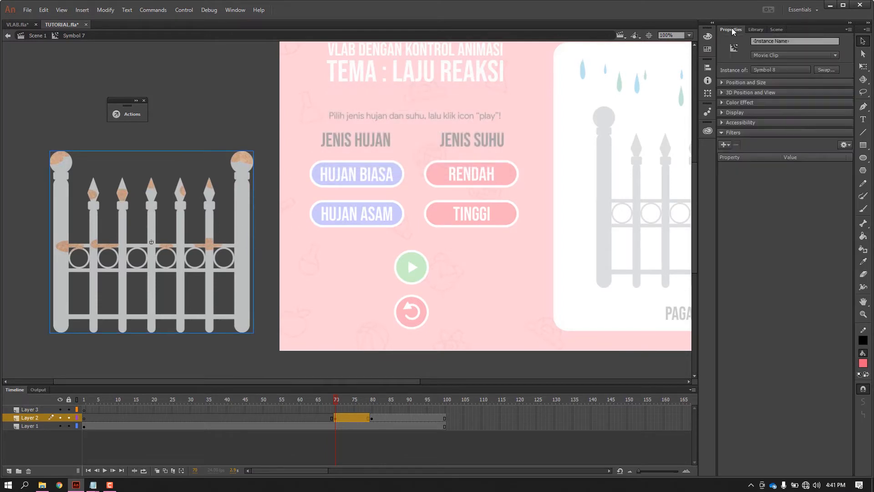
click(742, 102)
click(769, 114)
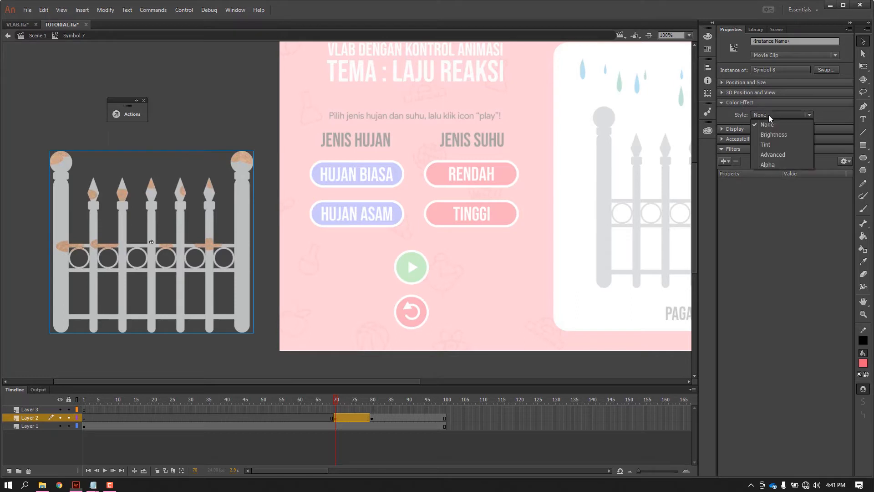
click(772, 164)
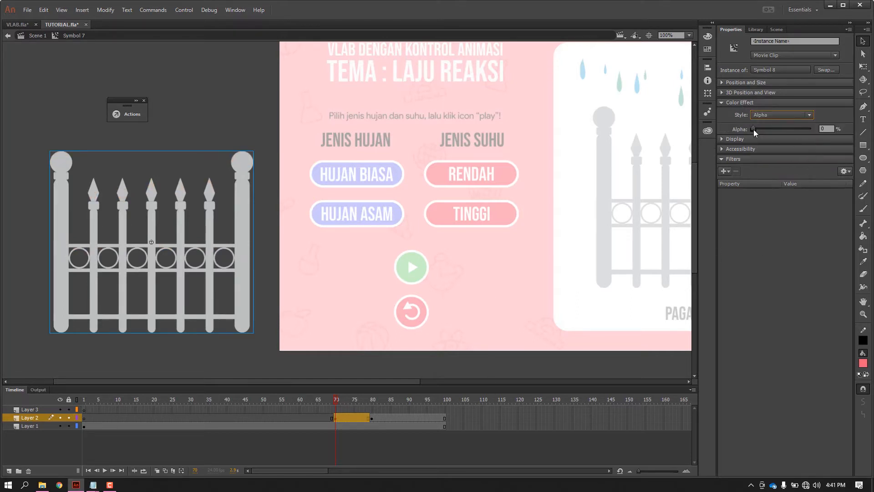
drag(753, 129, 823, 143)
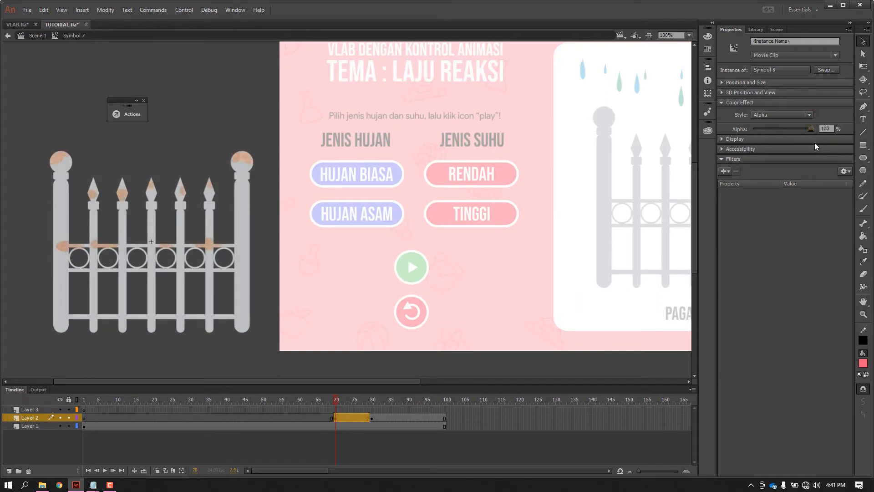
drag(799, 142, 745, 144)
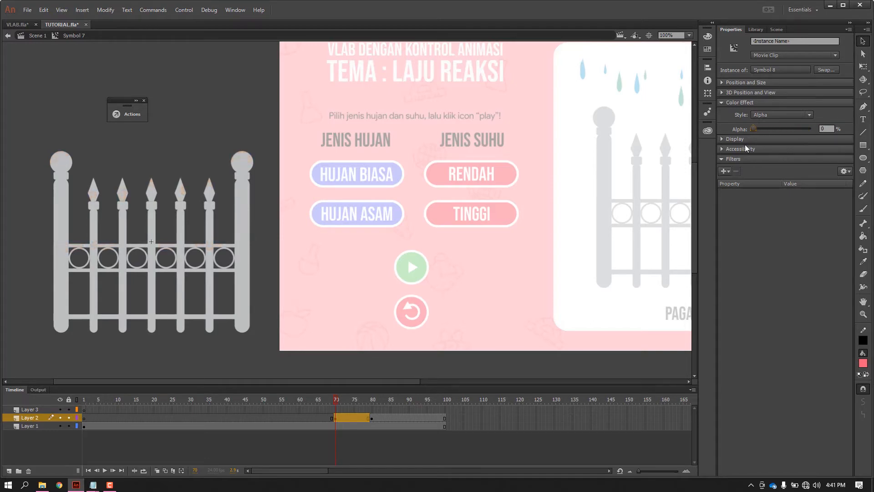
click(394, 375)
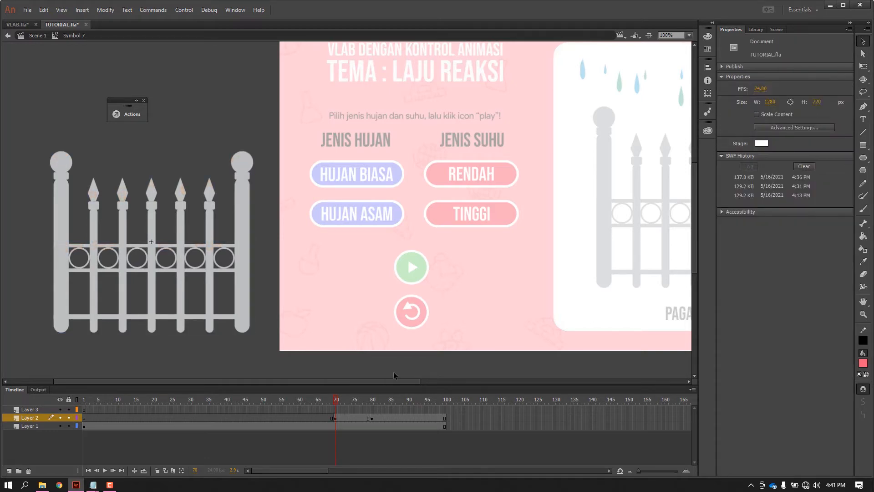
click(336, 417)
click(234, 187)
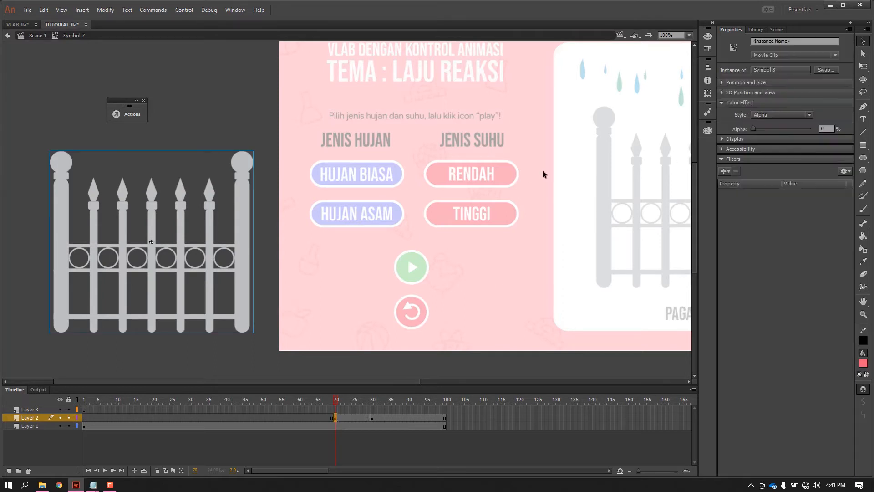
Create a classic tween between the keyframes at frames 70 and 80 on Layer 2.
click(373, 401)
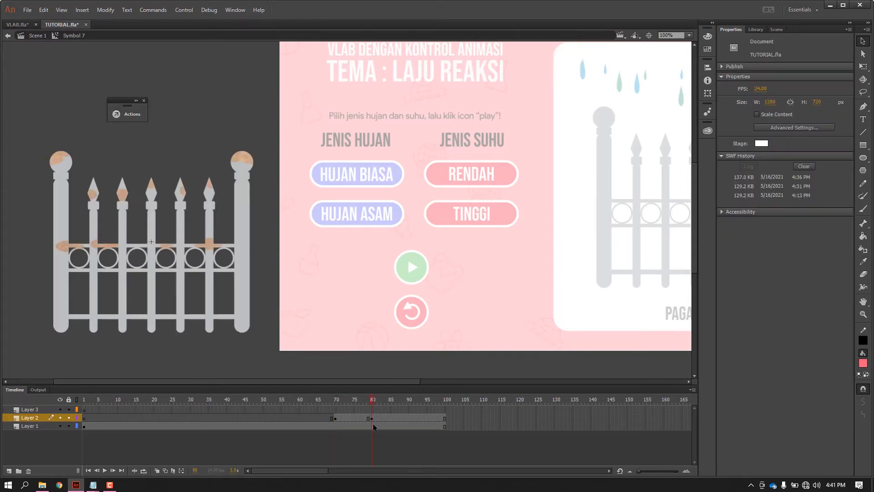
click(372, 418)
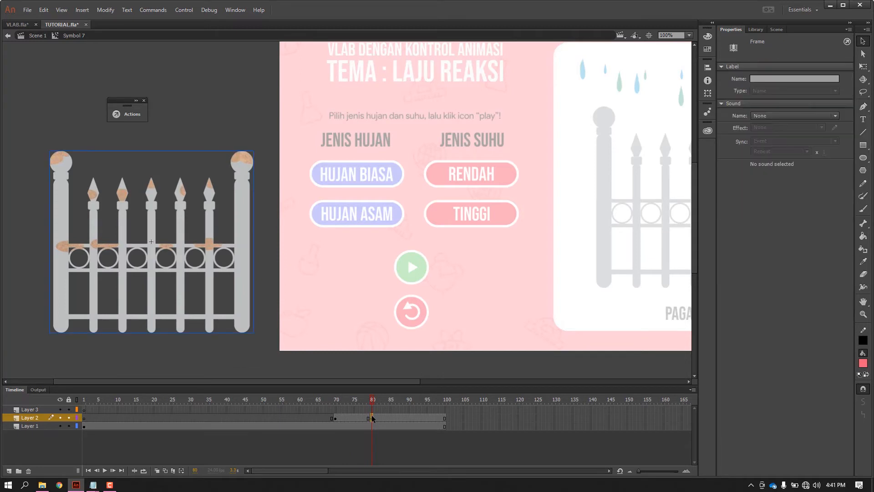
click(337, 399)
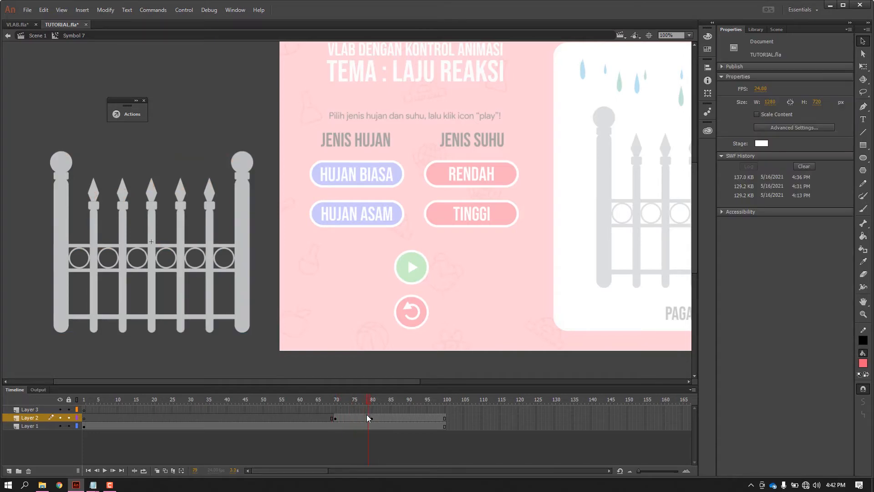
right_click(355, 418)
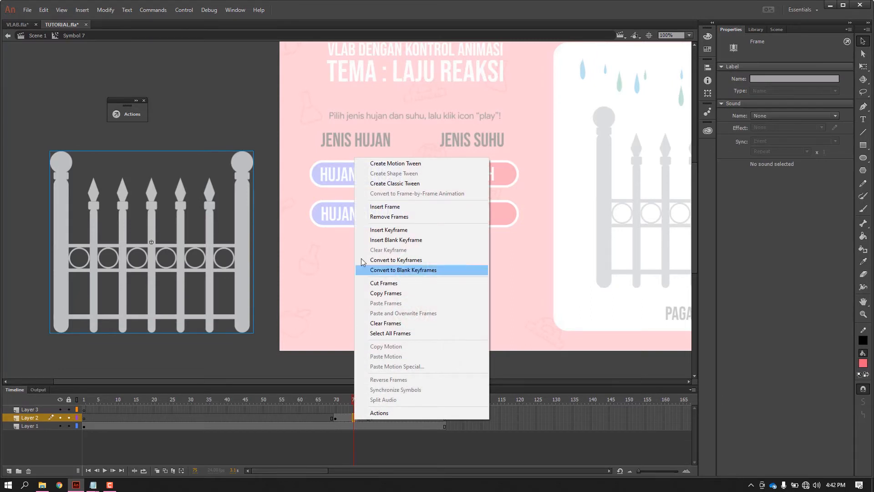
click(387, 185)
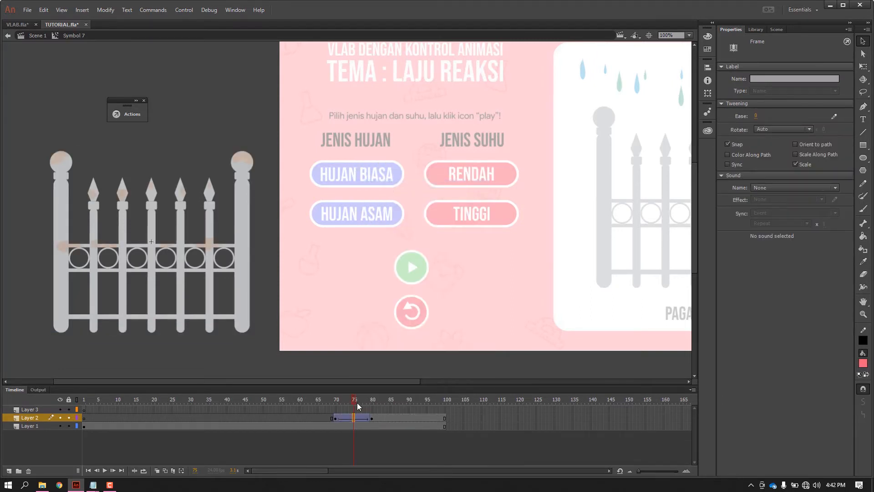
Preview the rust fade-in by scrubbing and playing the timeline across frames 70 to 80.
click(334, 401)
mouse_move(335, 403)
mouse_down()
mouse_move(368, 408)
mouse_move(326, 409)
mouse_up()
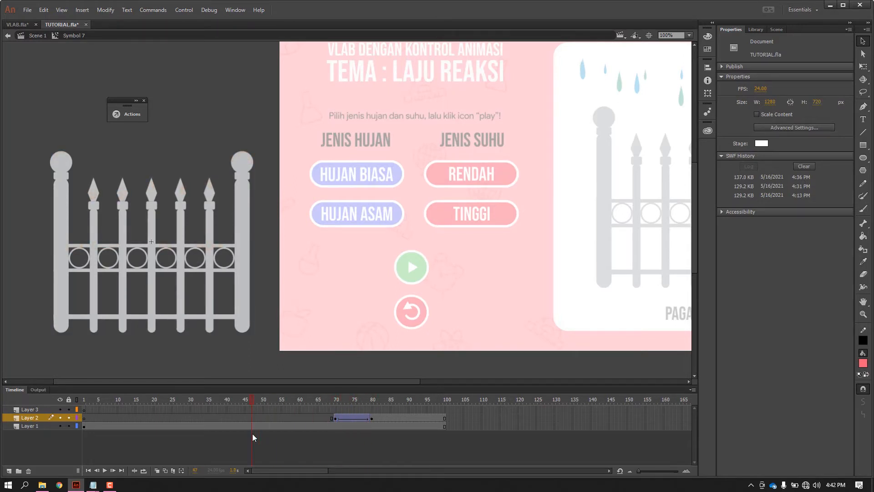
drag(340, 449, 379, 457)
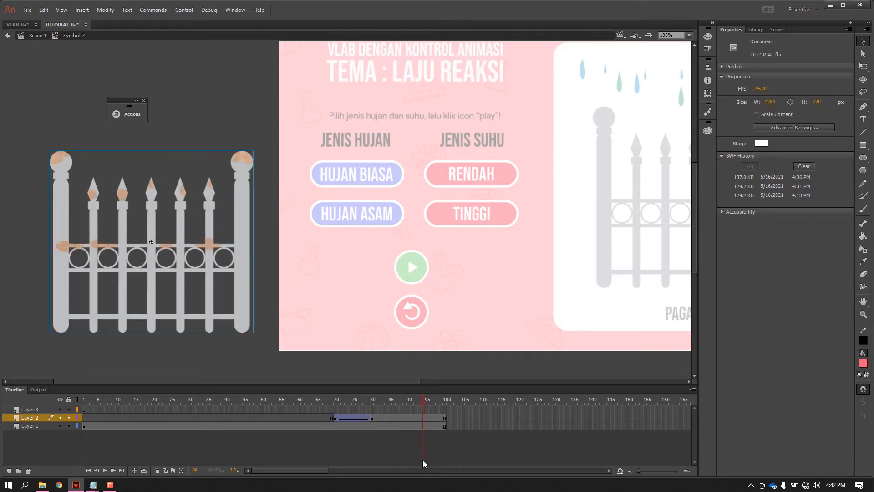
drag(423, 460, 240, 455)
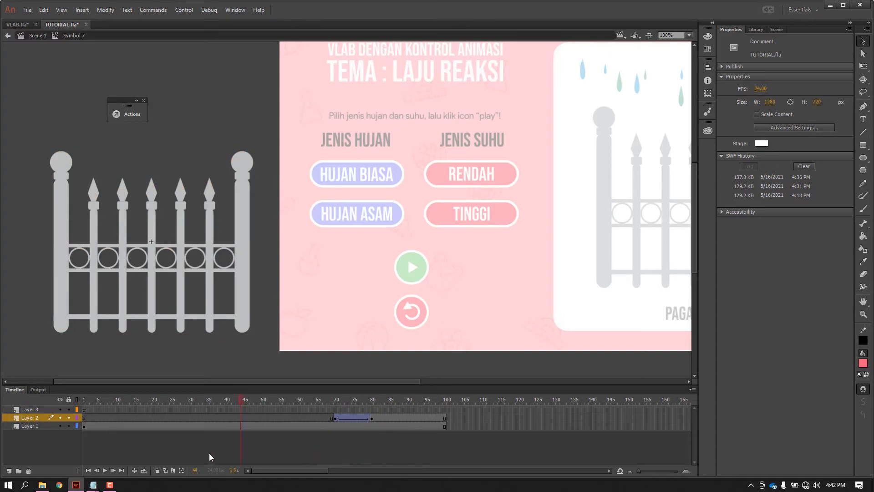
click(107, 470)
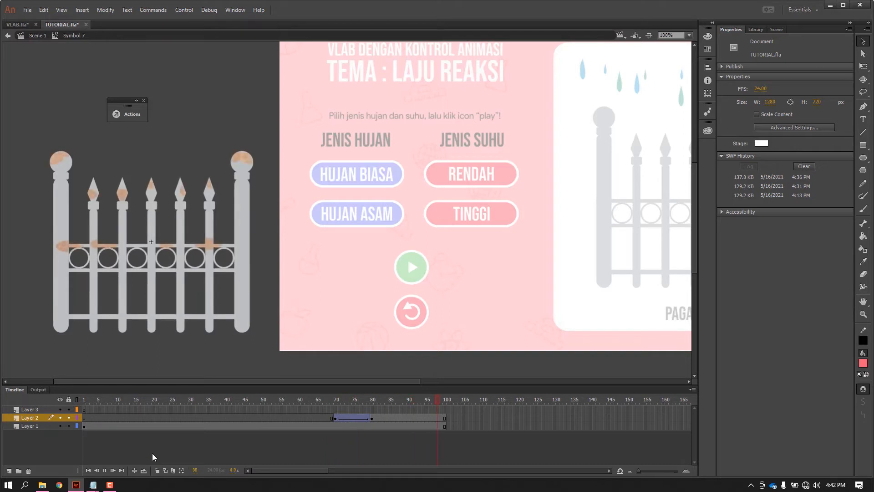
right_click(355, 419)
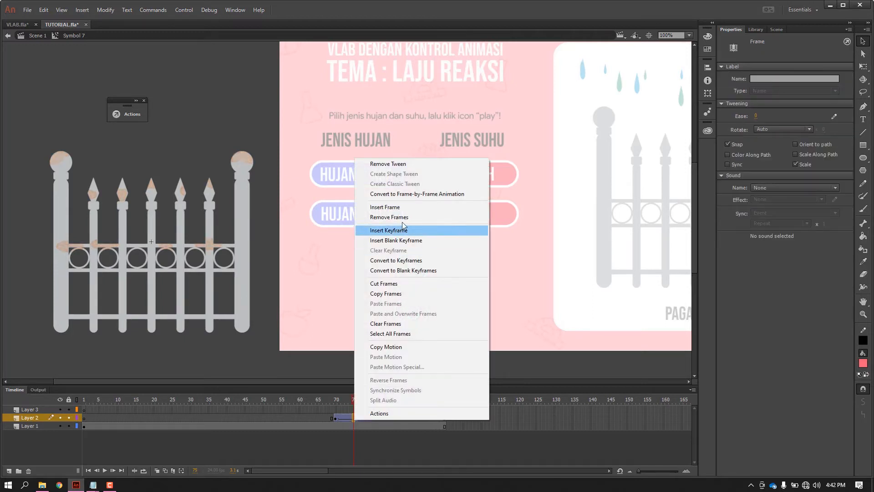
click(386, 432)
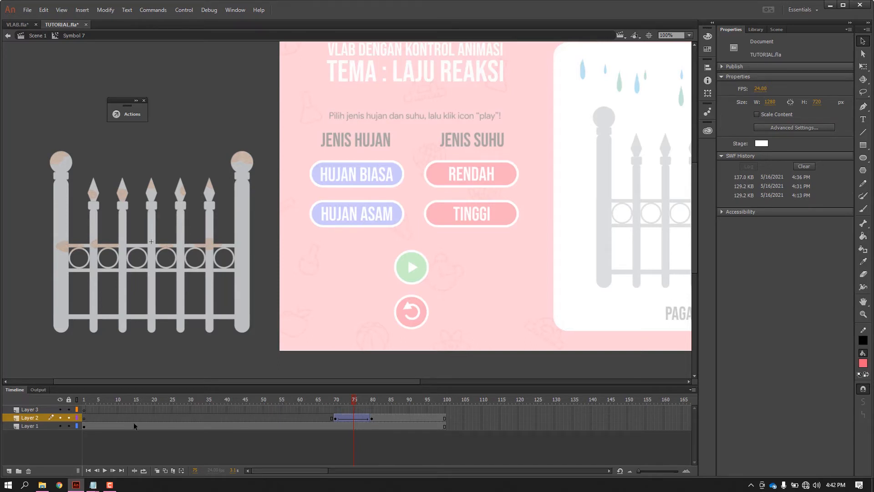
Insert a keyframe at frame 100 on Layer 3.
click(33, 410)
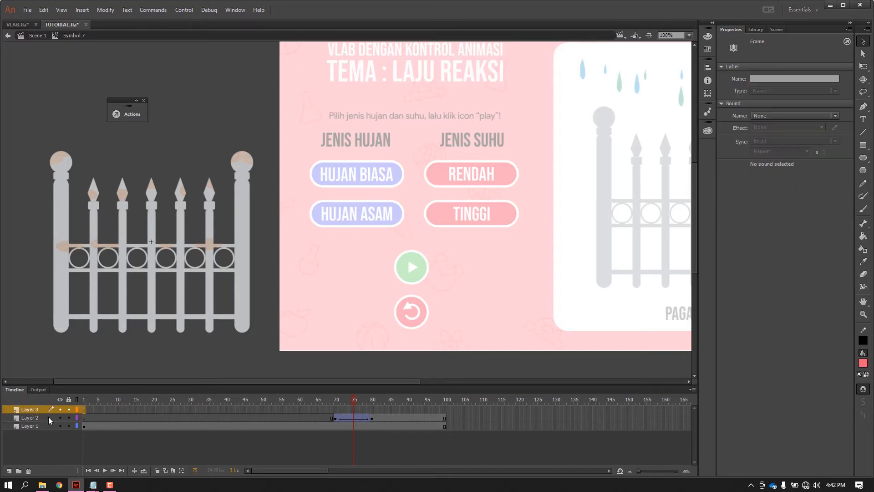
click(445, 410)
right_click(444, 411)
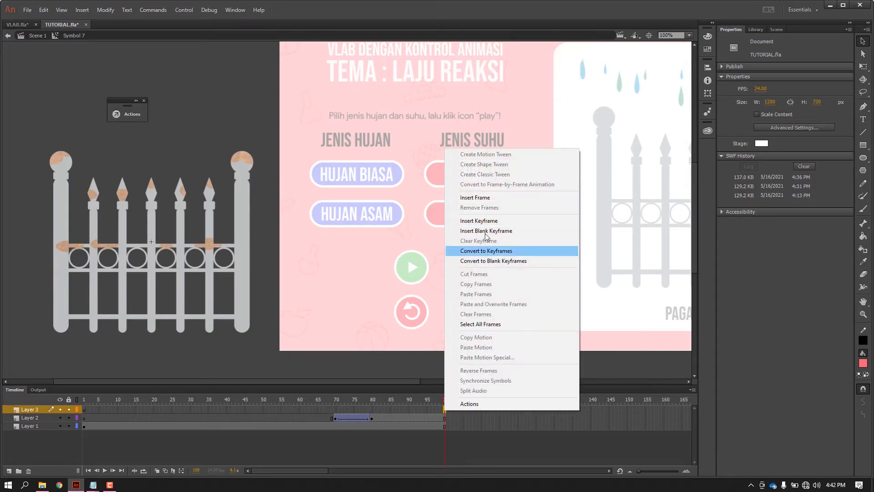
click(486, 221)
Add the frame script "stop ()" to the keyframe at frame 100 on Layer 3.
right_click(445, 411)
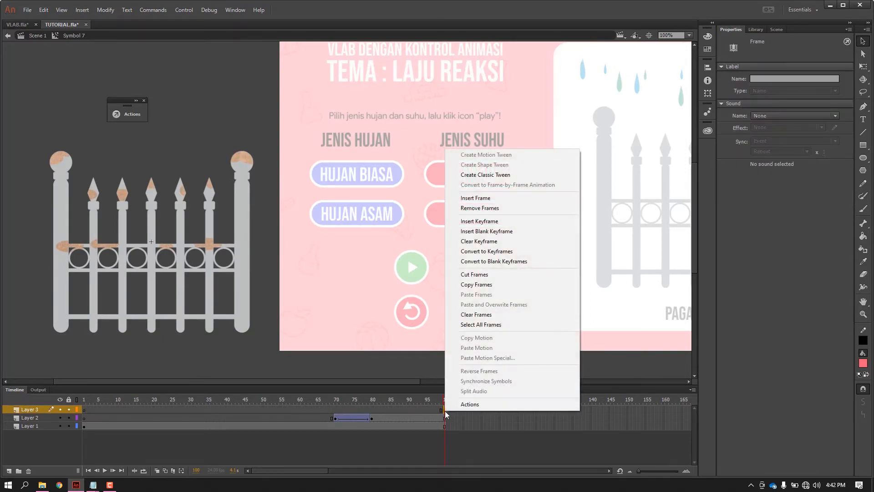
click(470, 404)
text(s)
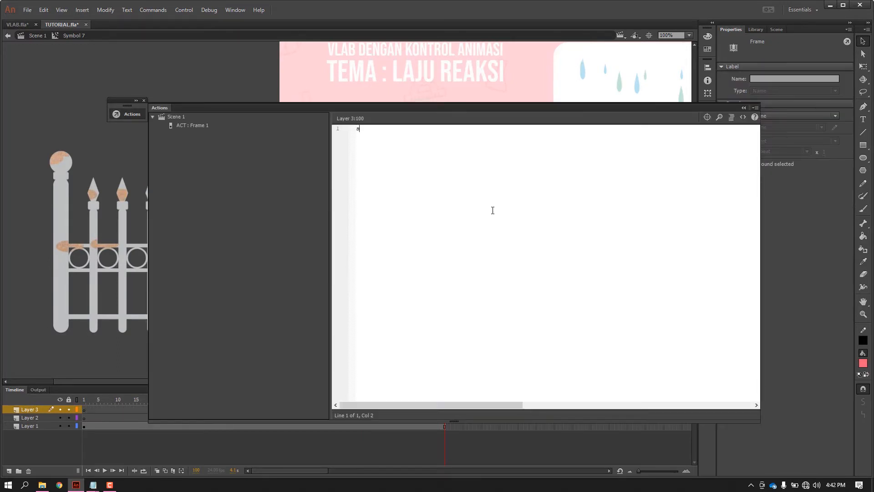
text(top ())
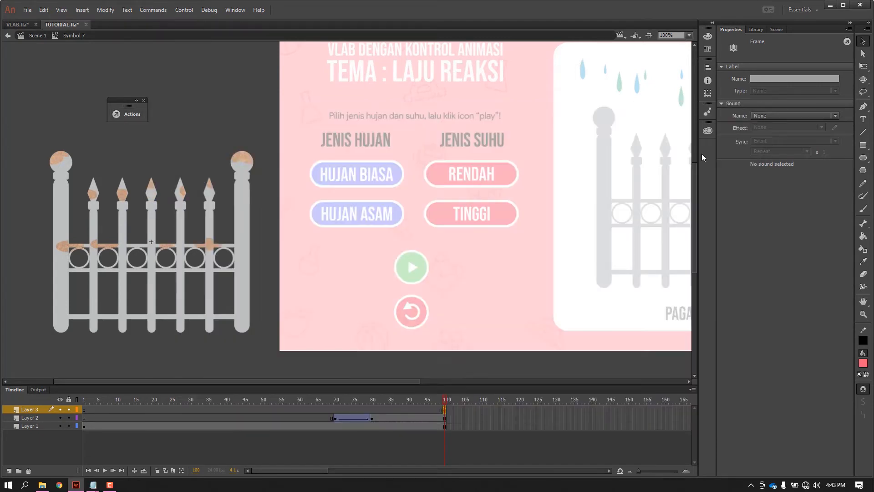
click(743, 108)
click(491, 367)
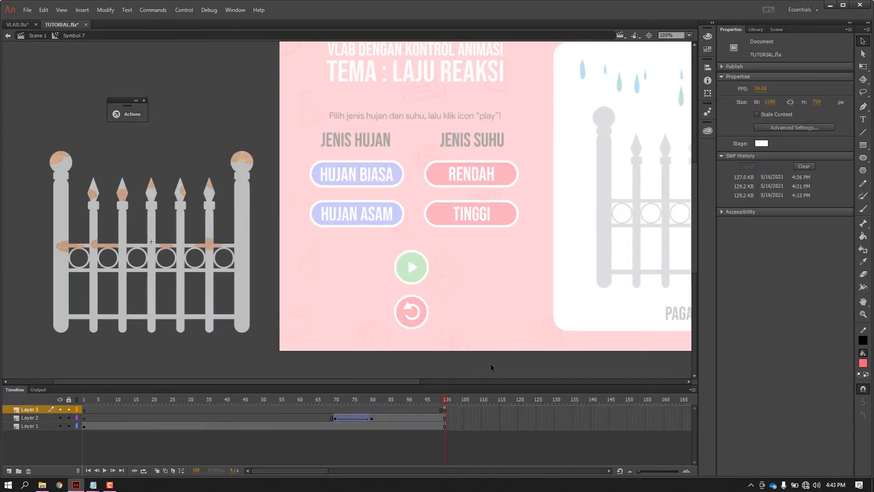
Scrub through the fence animation, return to Scene 1 and move the fence movie clip slightly down beside the stage.
click(95, 400)
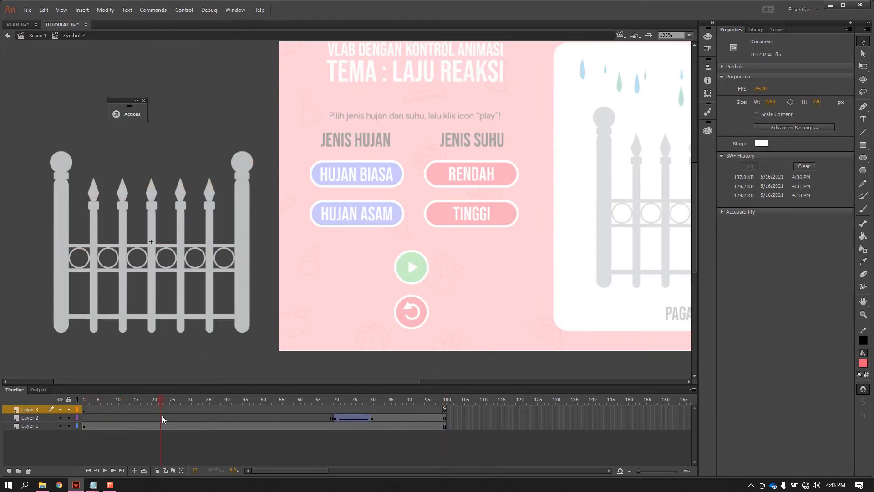
drag(308, 427, 422, 436)
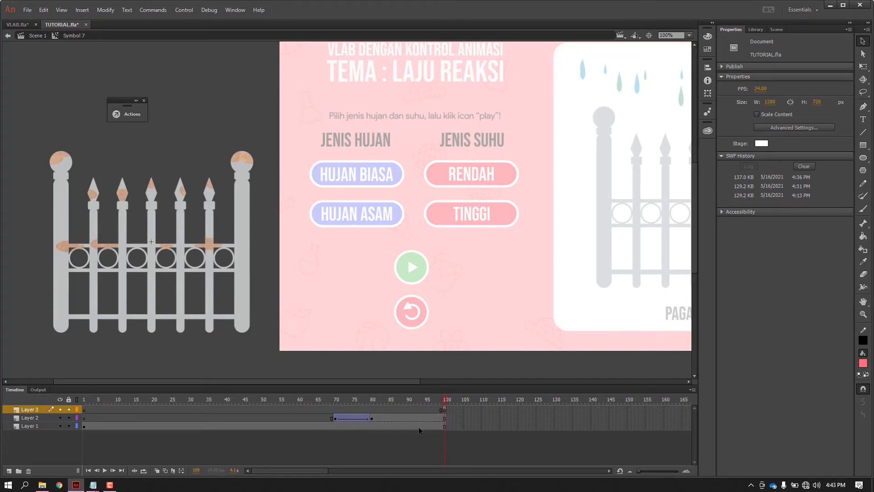
double_click(262, 352)
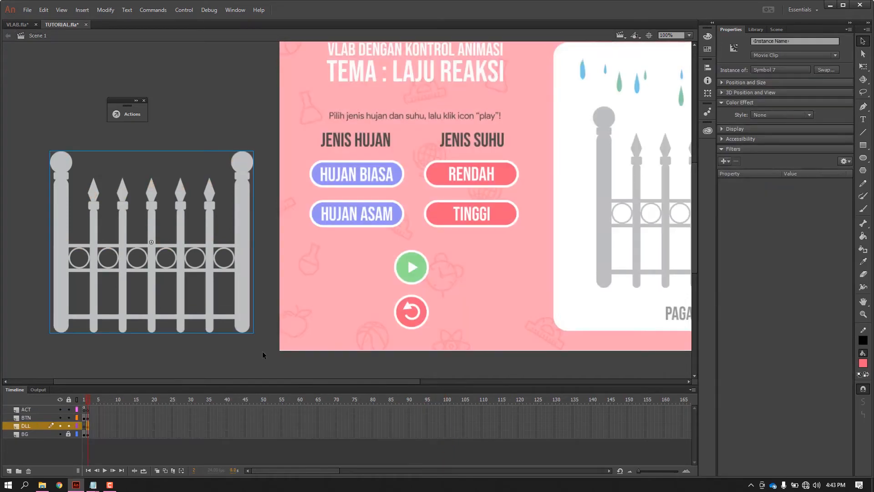
click(217, 258)
drag(210, 267, 216, 276)
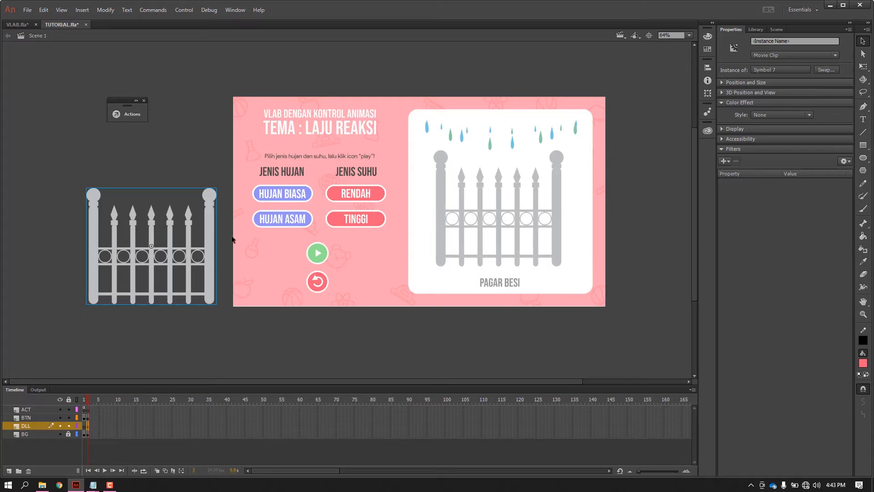
Name the fence movie clip instance beside the stage "besibiasarendah".
click(769, 38)
text(be)
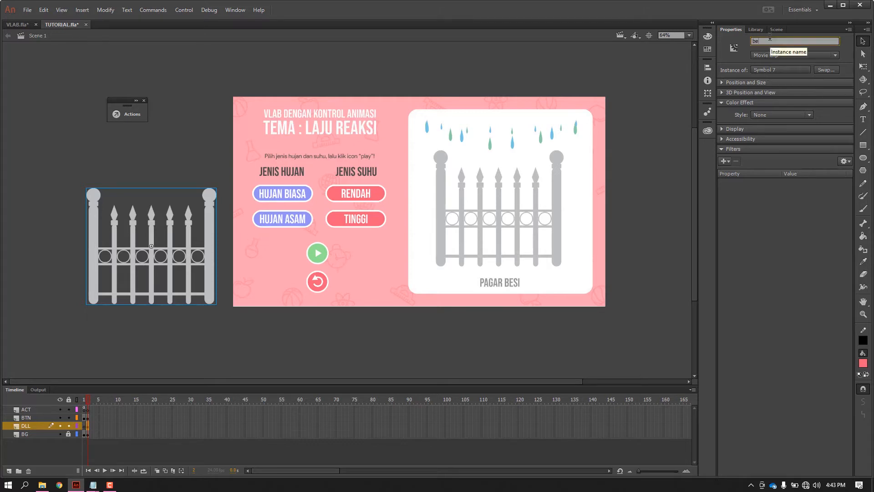
text(sibiasarendah)
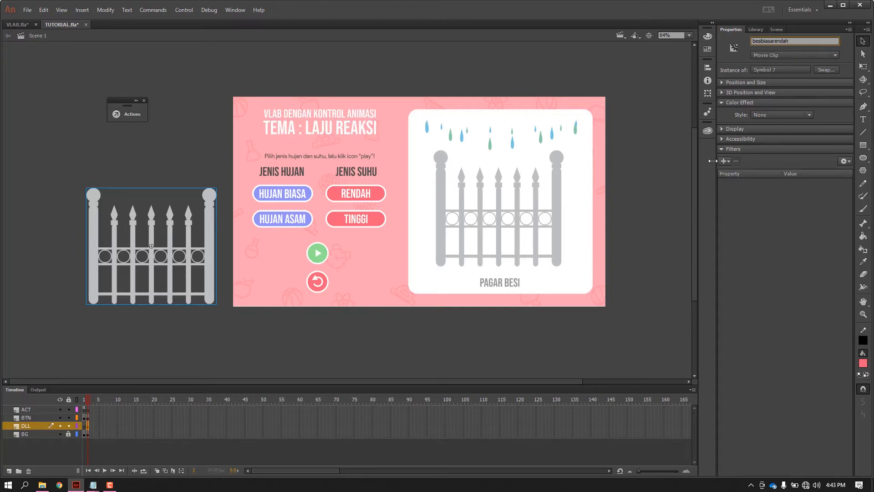
key(Return)
click(655, 205)
Move the besibiasarendah fence lower and slightly away from the stage, and place a copy of it directly above.
drag(214, 242, 214, 288)
click(335, 345)
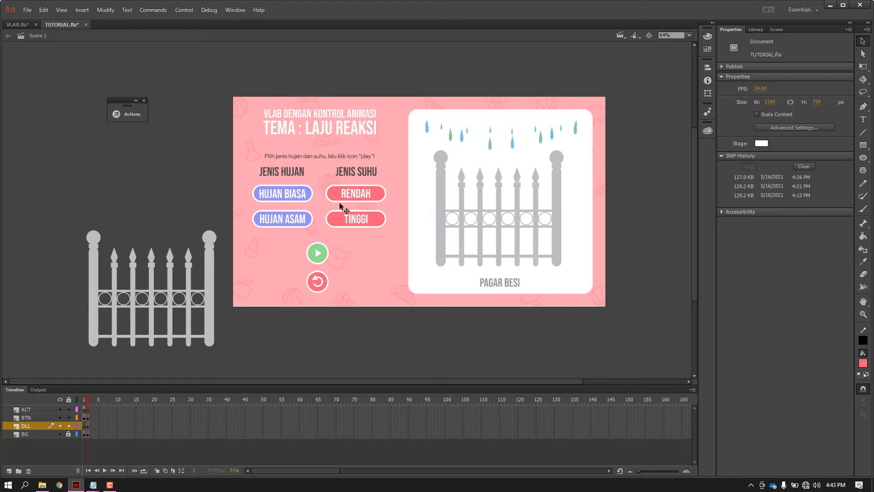
mouse_move(211, 282)
mouse_down()
mouse_move(199, 292)
mouse_move(199, 284)
mouse_up()
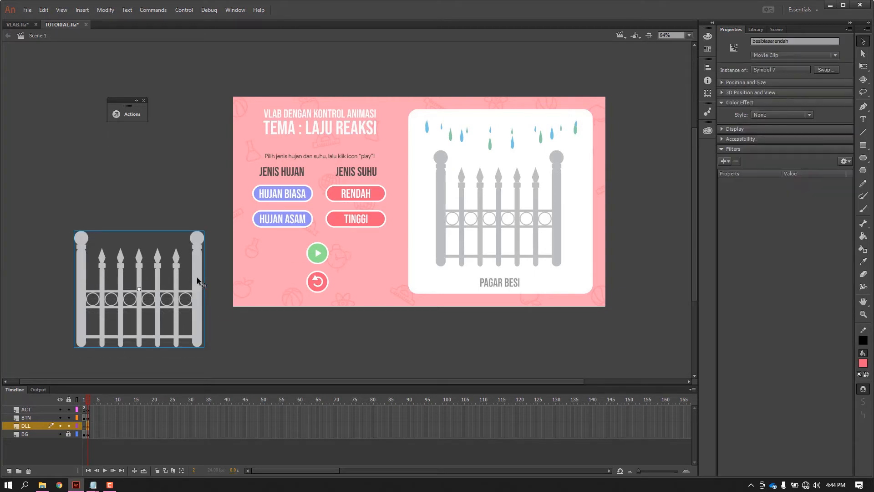
drag(196, 277, 196, 147)
click(195, 157)
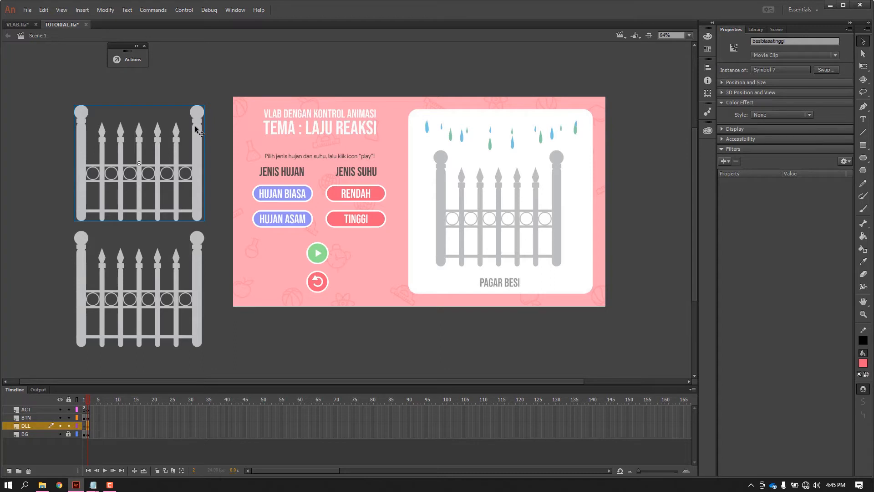
Duplicate the upper fence's symbol, keeping the suggested symbol name, so it can be edited independently.
right_click(195, 124)
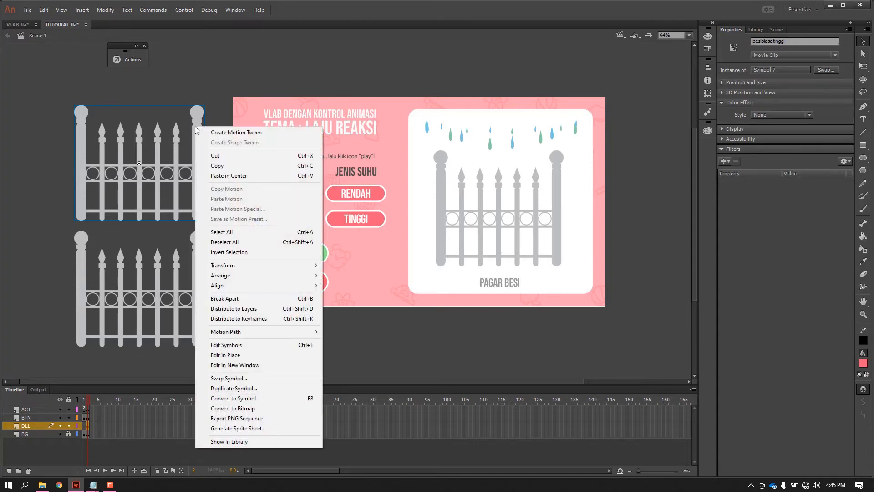
click(238, 389)
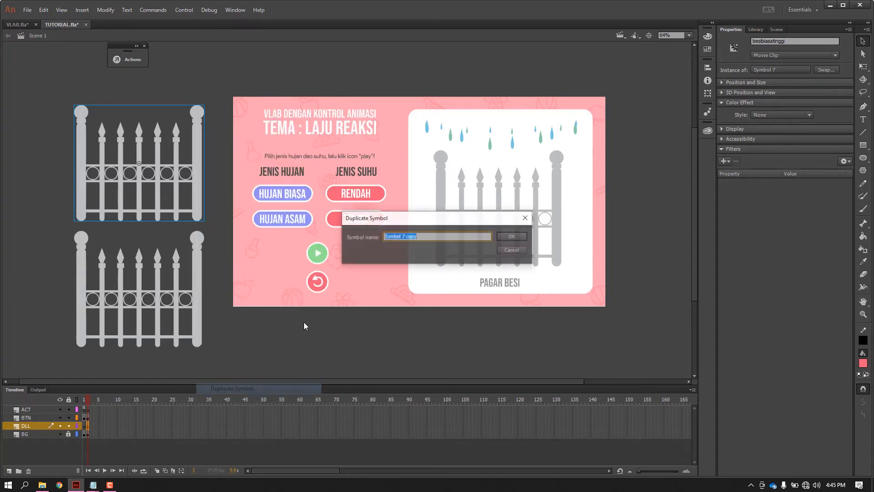
click(511, 239)
click(323, 346)
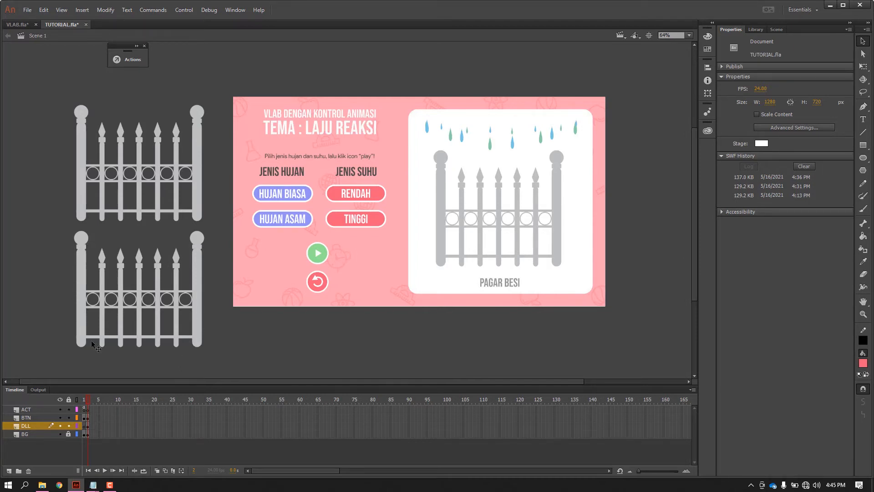
Inside the upper fence's symbol, remove frames 51 to 69 across all three layers so the rust fade starts sooner.
double_click(198, 160)
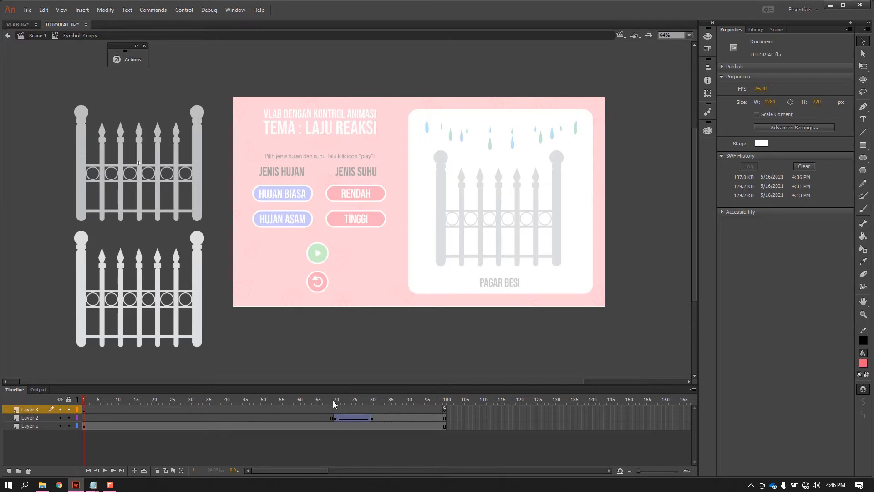
drag(332, 400, 330, 425)
click(267, 426)
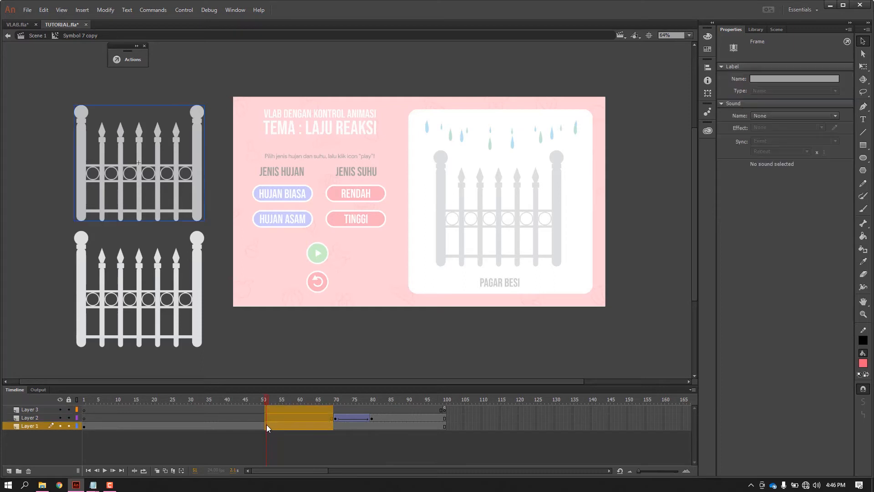
right_click(287, 413)
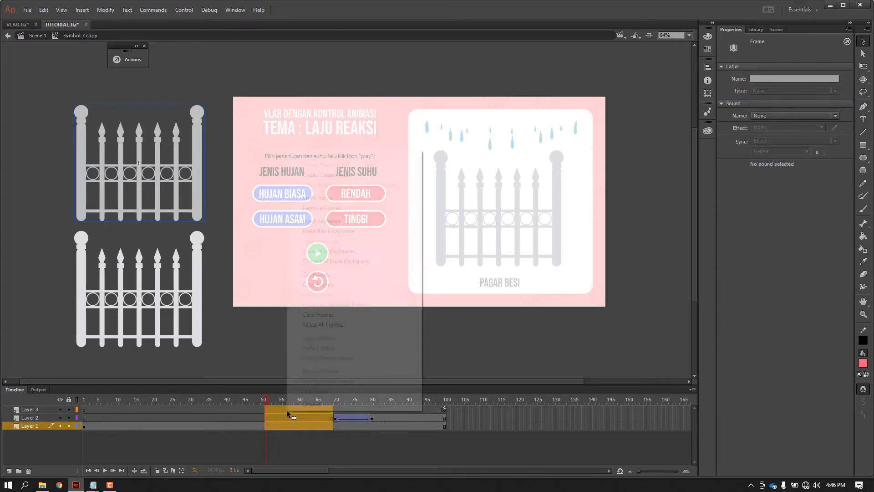
click(331, 213)
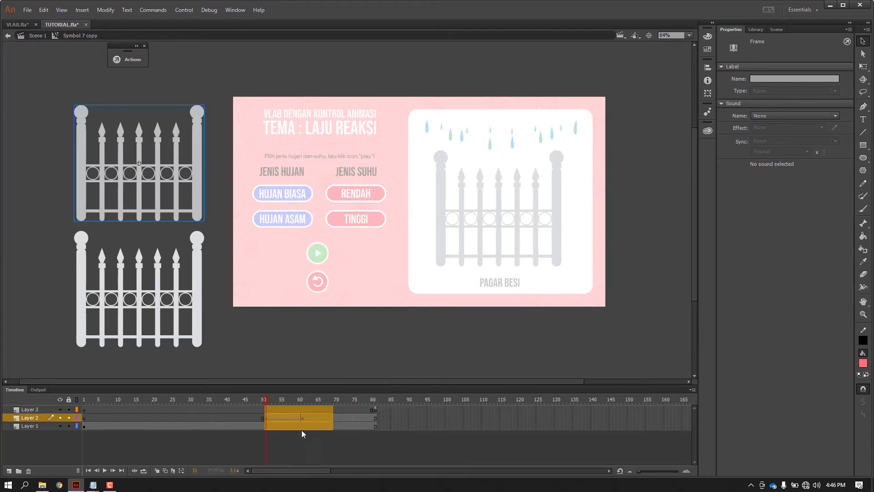
Scrub through the shortened rust fade of the upper fence and return to Scene 1.
drag(247, 400, 331, 410)
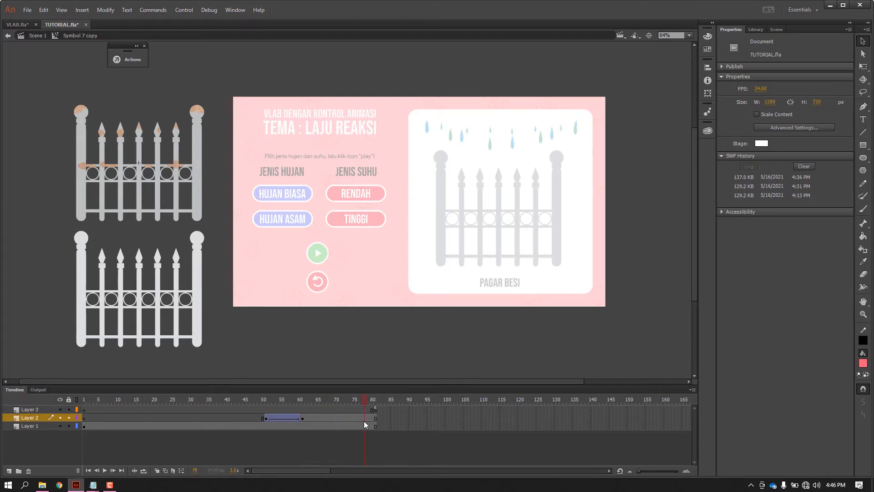
click(225, 424)
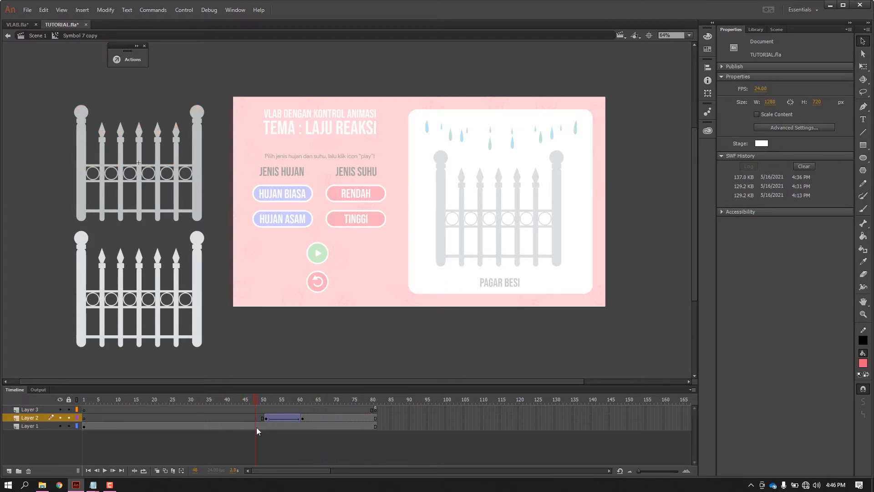
double_click(242, 334)
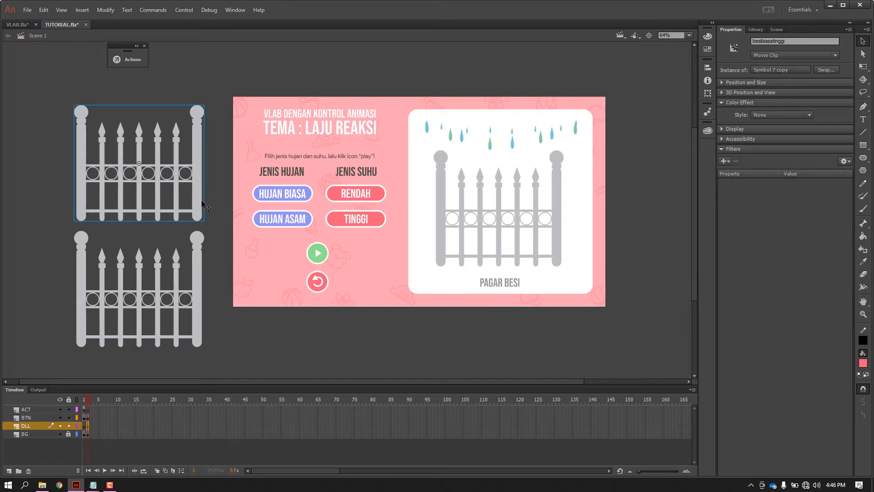
Place a copy of the besibiasatinggi fence on the opposite side of the stage and duplicate its symbol, keeping the suggested name.
scroll(346, 249, right, 3)
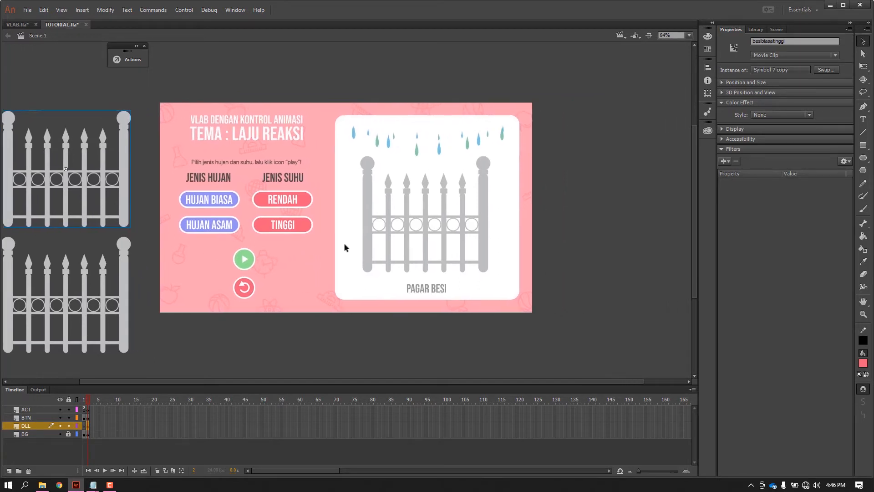
click(564, 223)
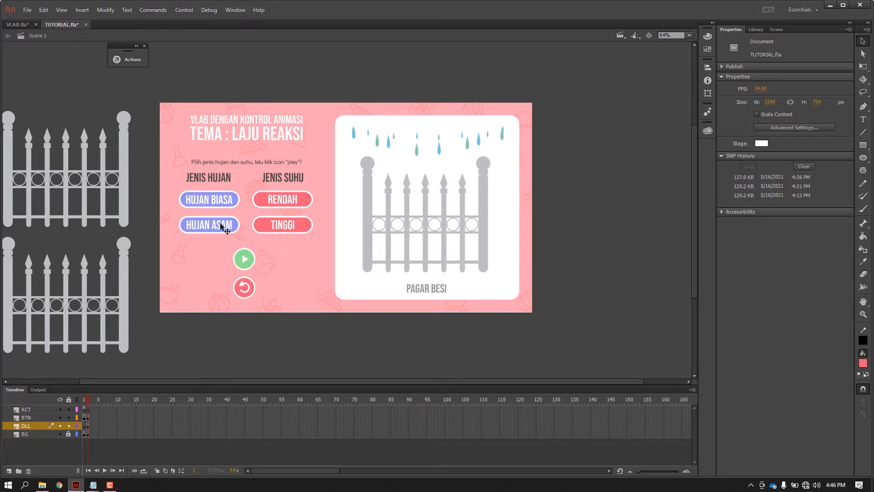
click(124, 180)
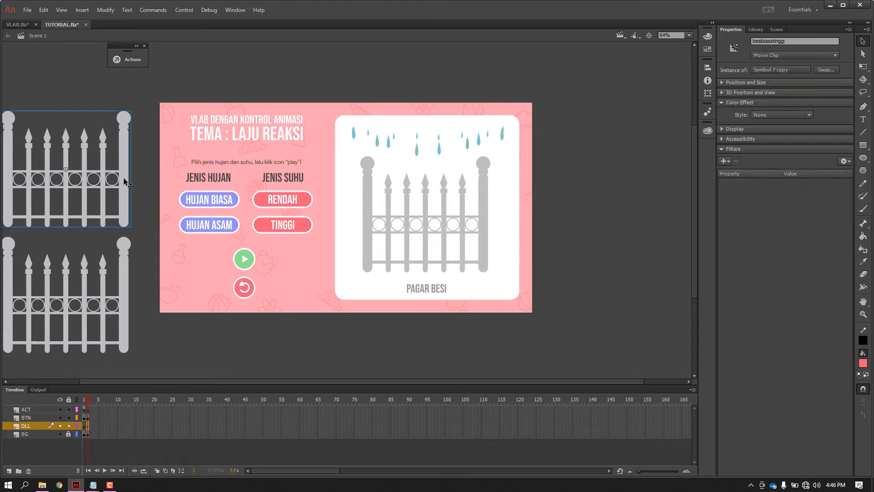
drag(124, 180, 555, 206)
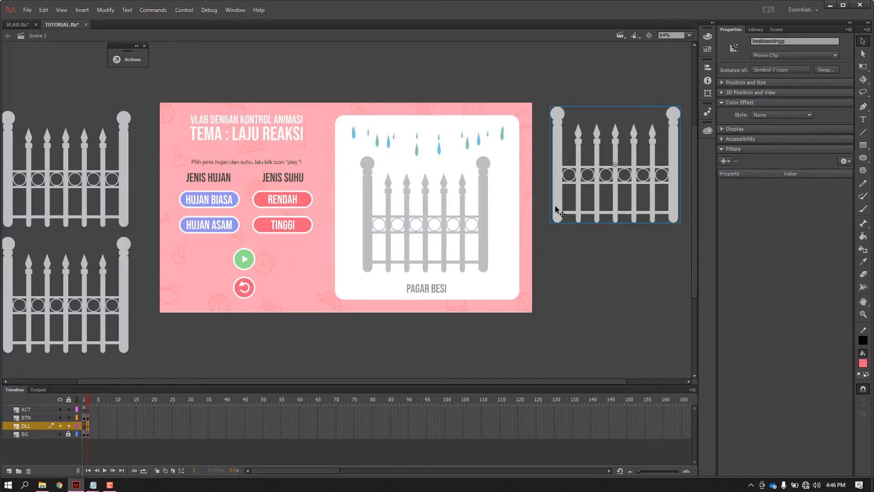
right_click(554, 207)
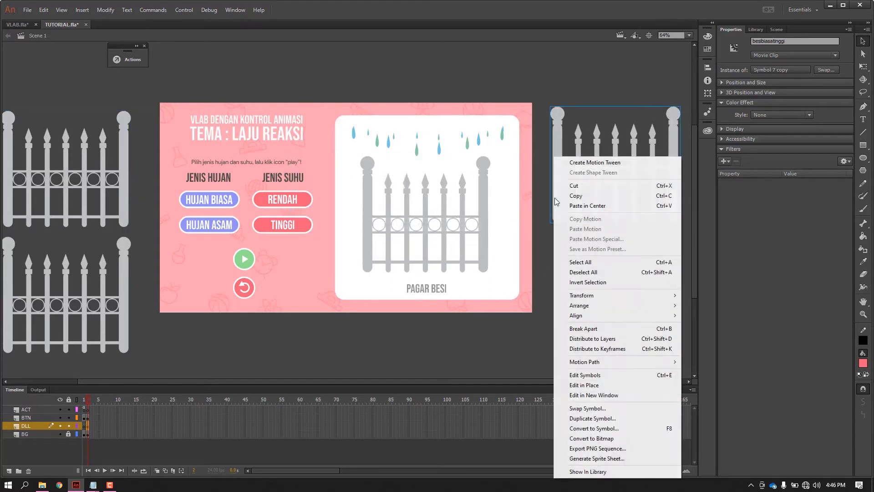
click(592, 418)
click(513, 236)
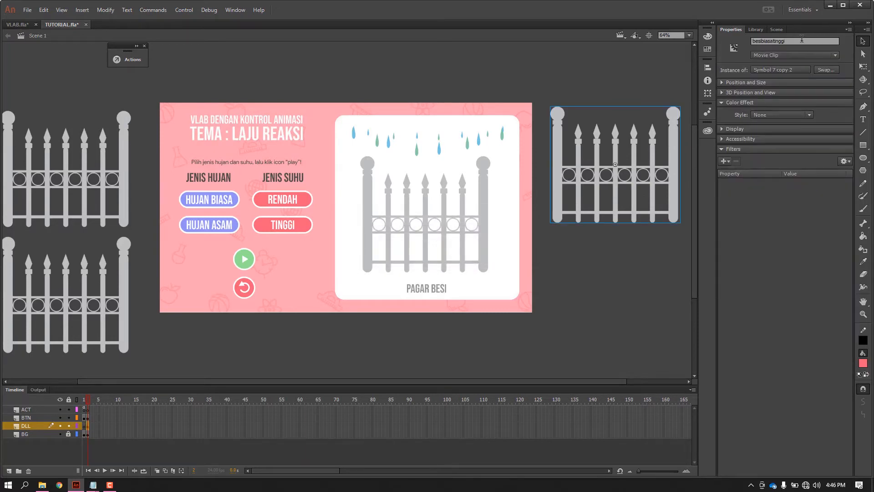
Rename the new fence copy's instance "besiasamrendah".
drag(787, 40, 762, 40)
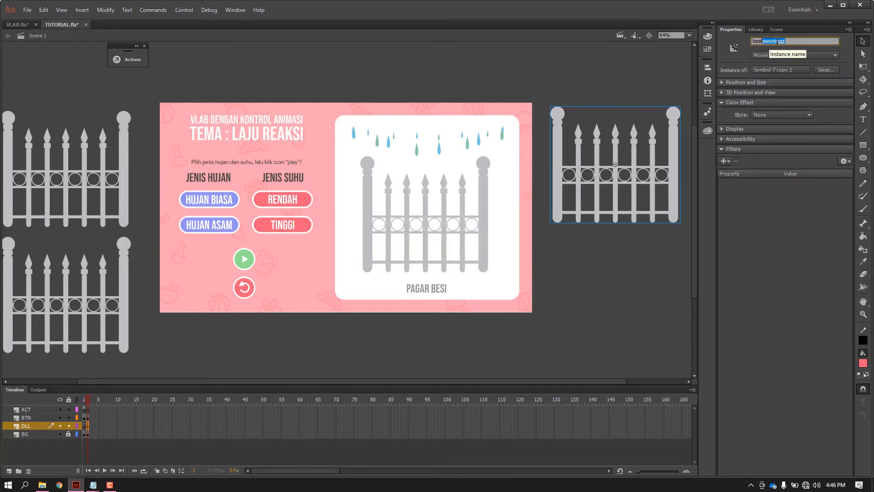
text(asamrendah)
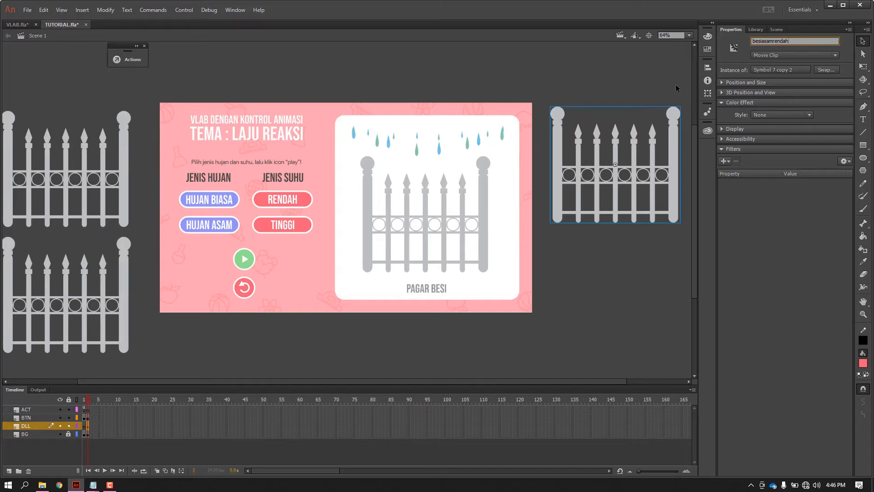
click(587, 80)
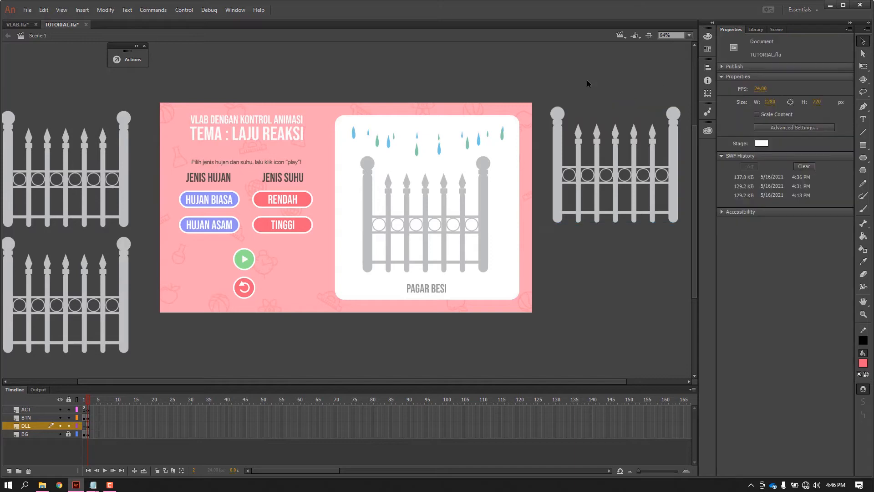
Open the besiasamrendah fence's symbol and examine its rust fade around frames 51 to 69 up close.
click(559, 143)
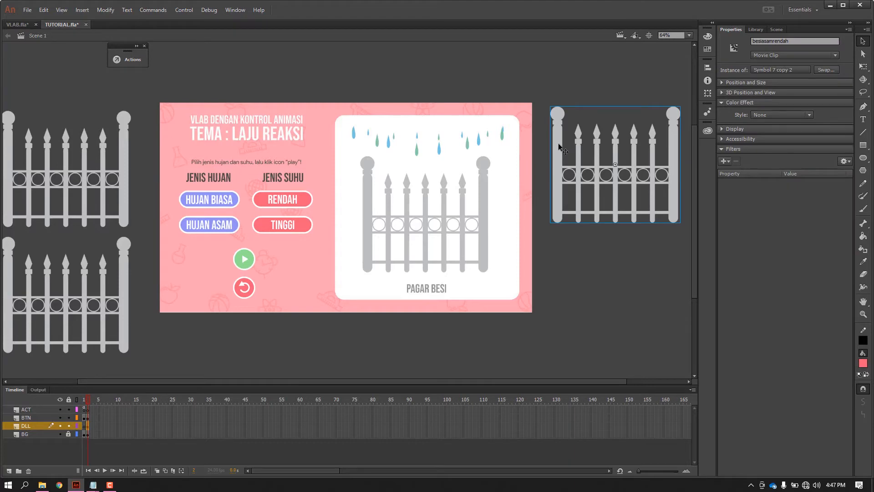
double_click(558, 143)
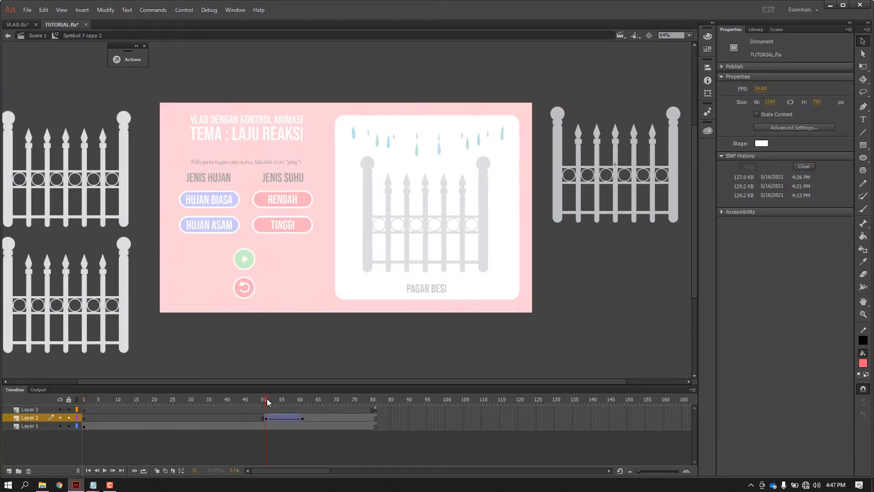
drag(267, 398, 332, 401)
scroll(593, 178, up, 2)
drag(595, 182, 365, 230)
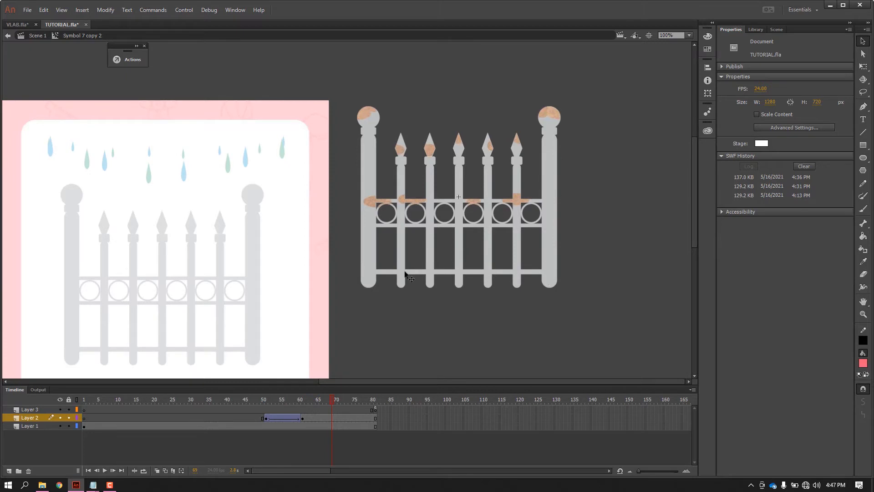
Clear the light-rust fence from Layer 2's keyframes at frames 61 and 51 and remove the tween between them.
click(303, 418)
key(Delete)
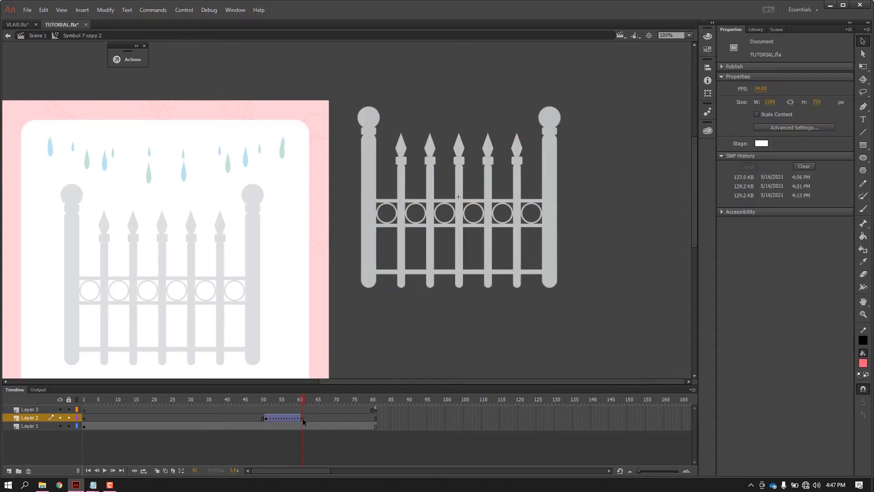
click(267, 419)
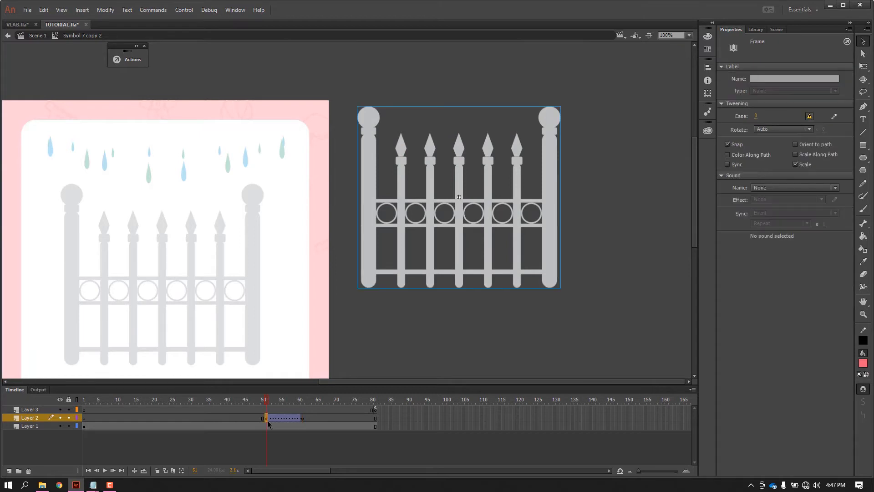
key(Delete)
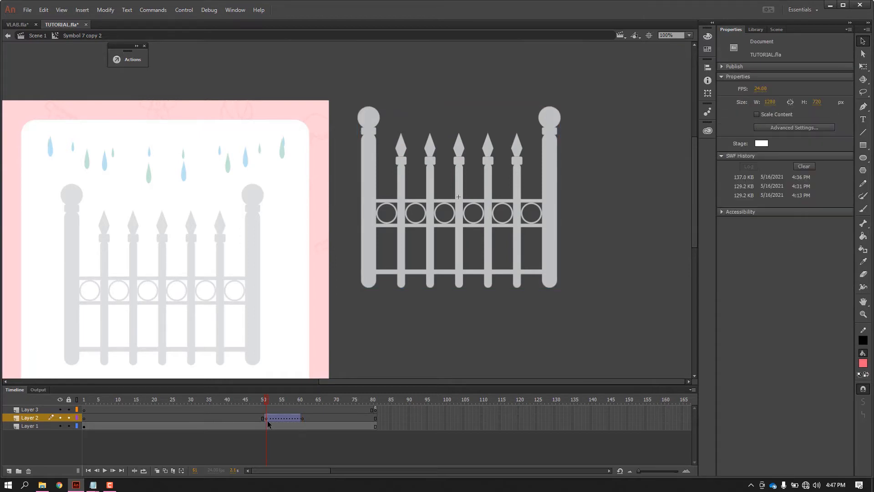
key(ctrl+z)
right_click(288, 419)
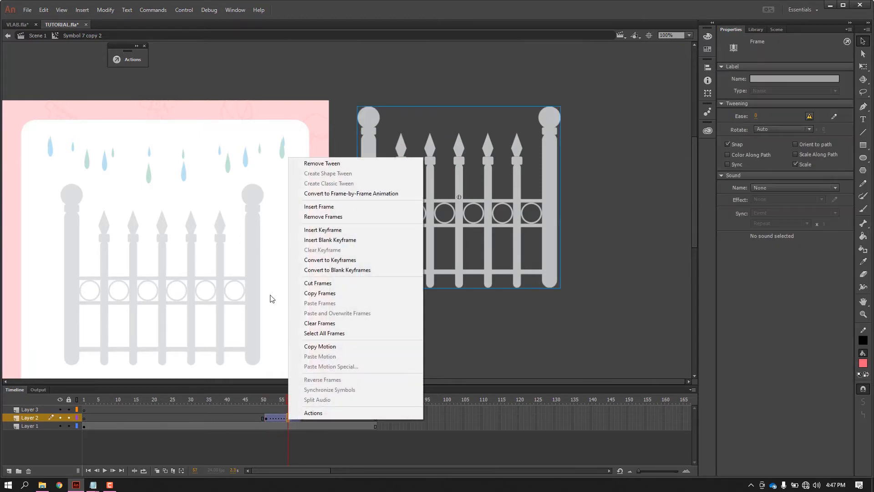
click(321, 166)
click(266, 415)
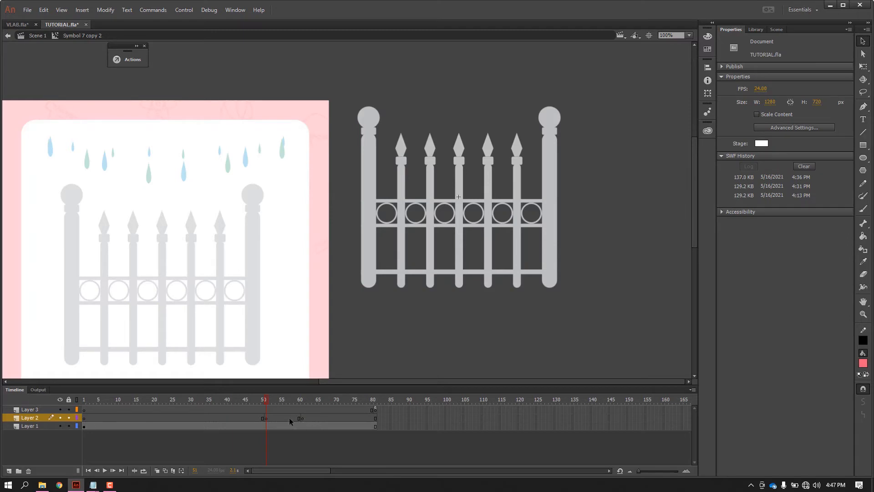
Place BESI KARAT BANYAK.png from the library on Layer 2 at frame 51, aligned exactly over the plain fence.
click(756, 29)
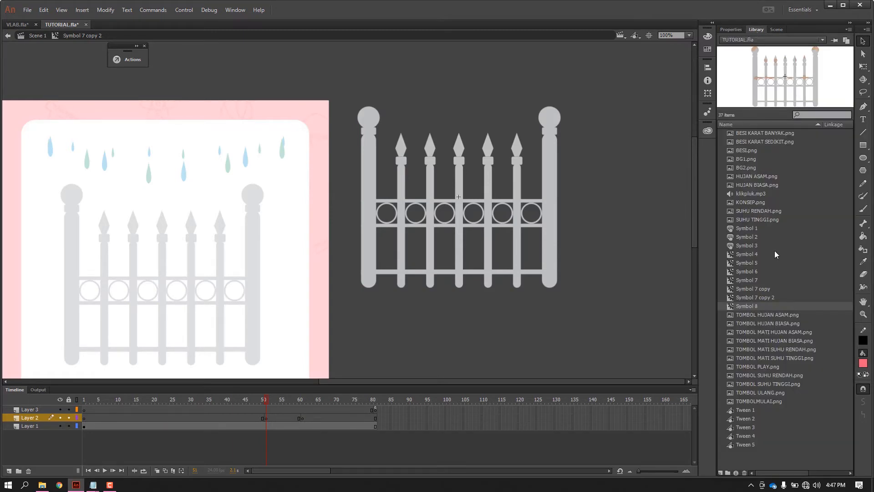
drag(758, 134, 632, 208)
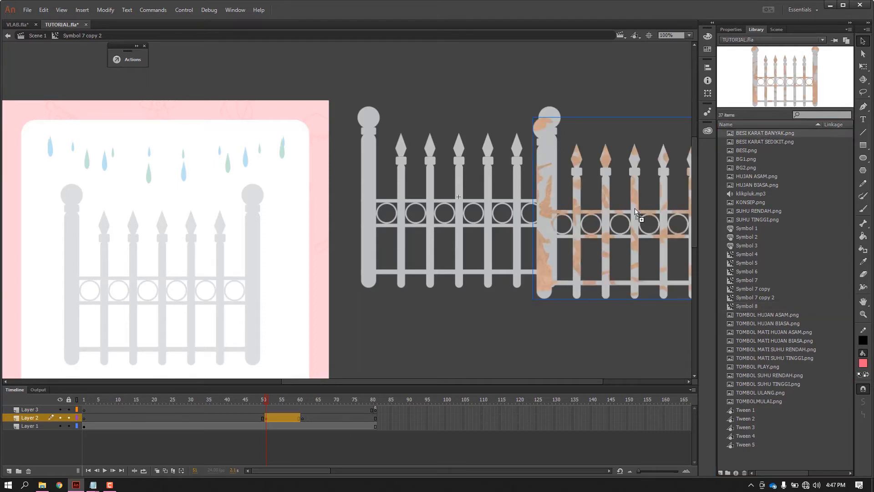
click(306, 446)
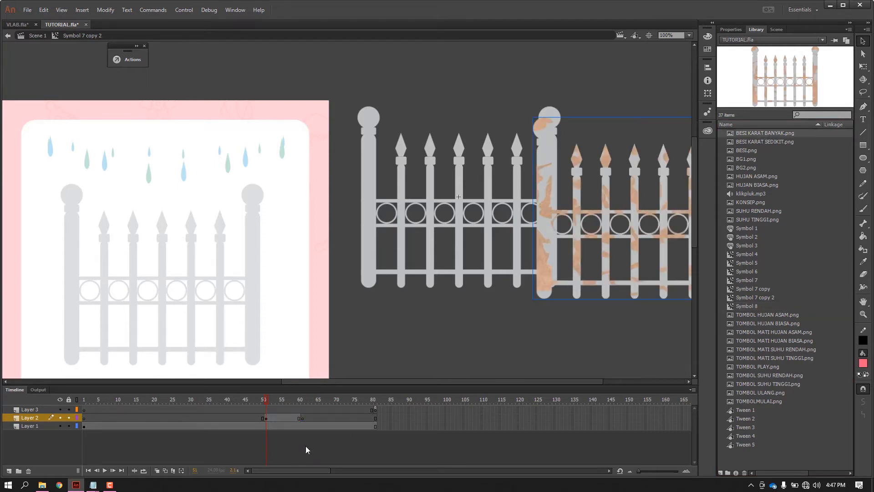
click(267, 418)
drag(550, 232, 373, 221)
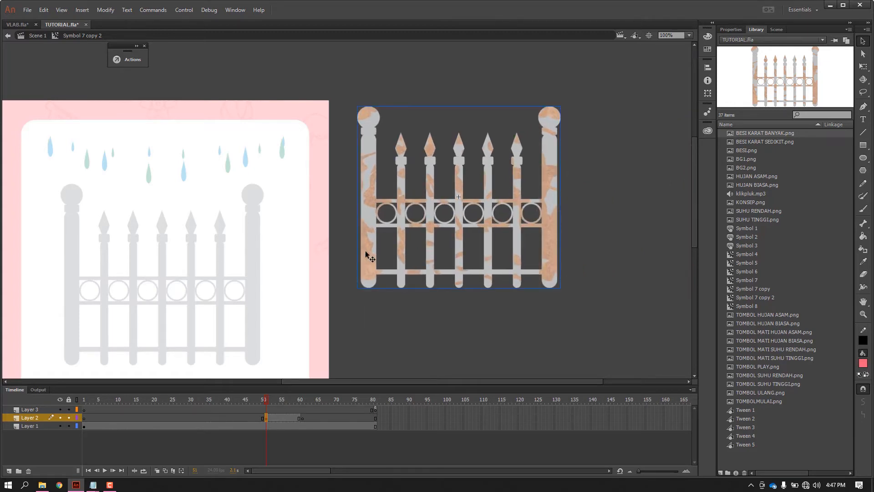
Paste the heavily rusted fence in place at Layer 2's keyframe on frame 61.
click(303, 419)
right_click(587, 209)
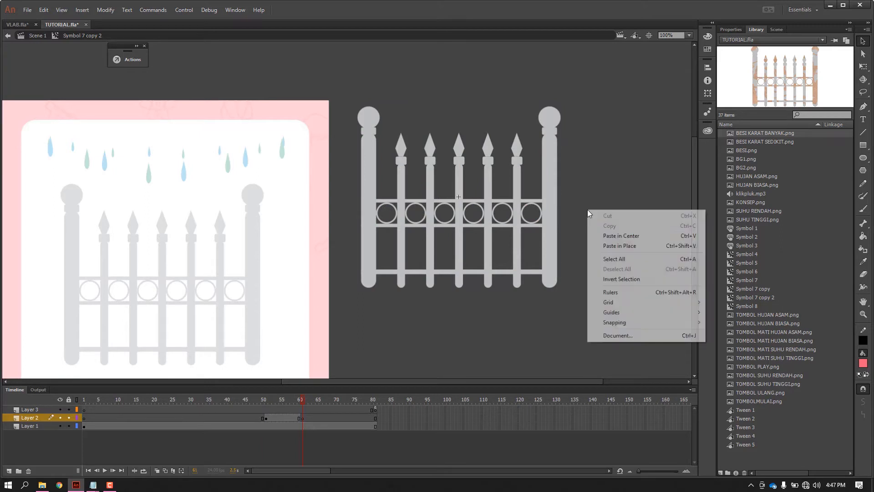
click(611, 247)
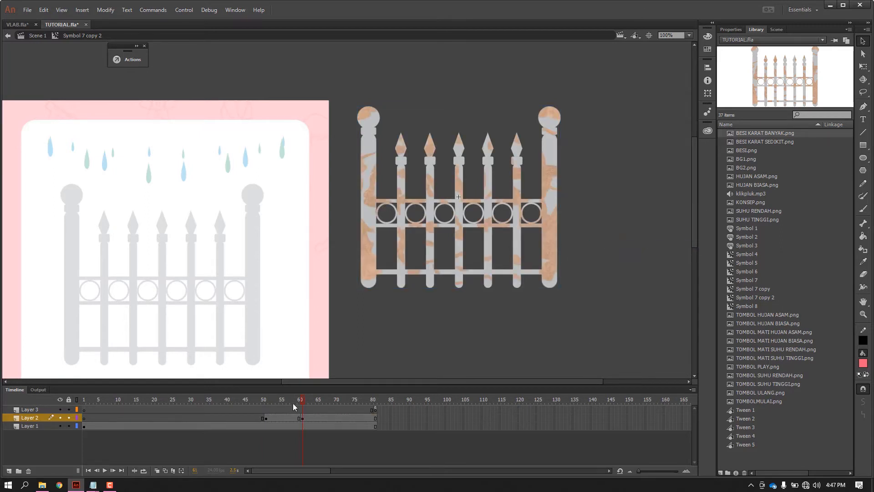
Convert Layer 2's rusted fence at frame 51 to a movie clip symbol and set its alpha to 0%.
drag(268, 401, 271, 401)
click(269, 418)
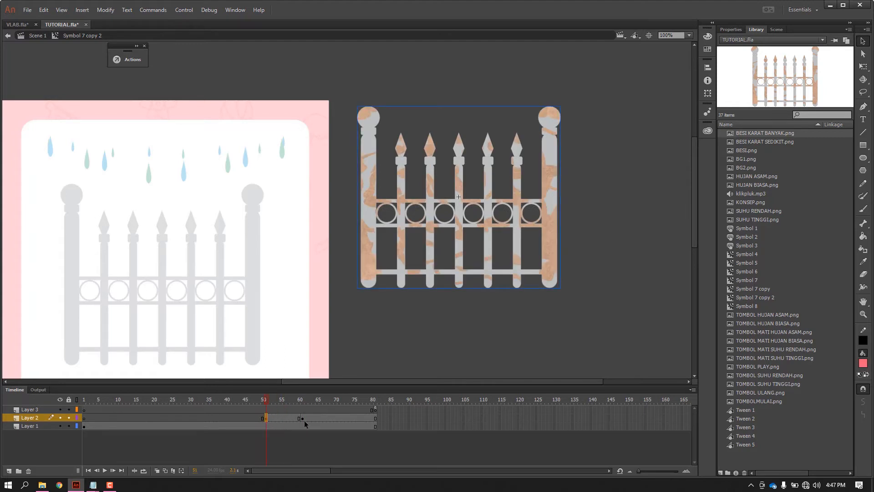
right_click(370, 240)
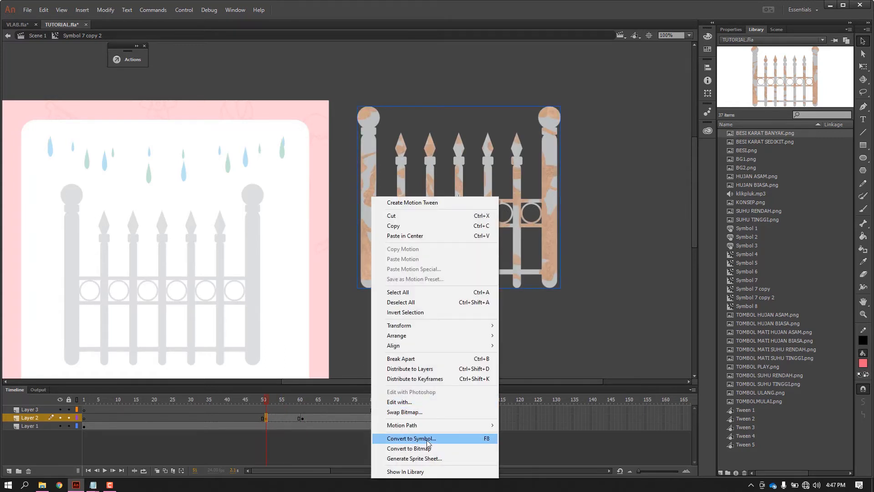
click(391, 438)
click(487, 114)
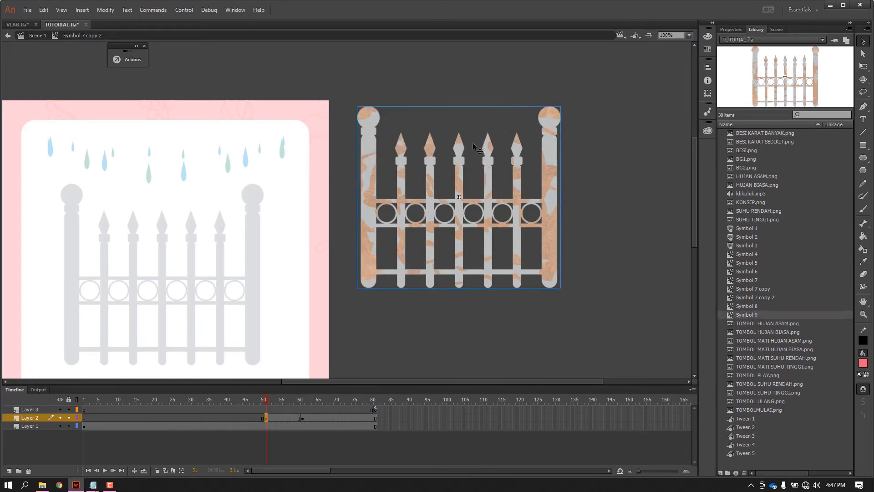
click(731, 29)
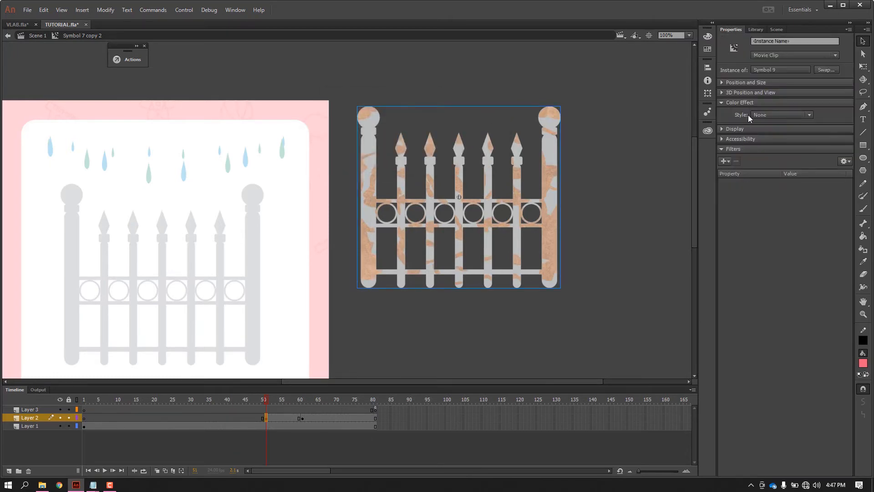
click(806, 114)
click(788, 162)
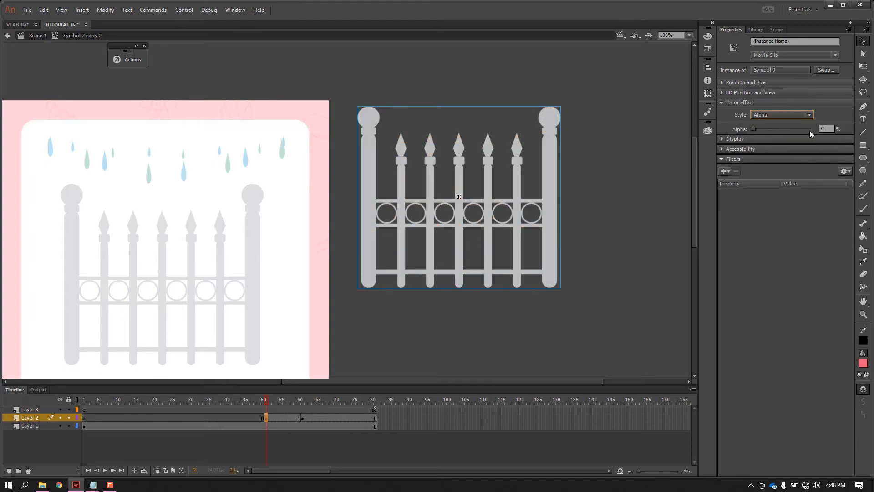
Create a classic tween between frames 51 and 61 on Layer 2 and scrub back through the rust fade.
click(288, 418)
right_click(289, 418)
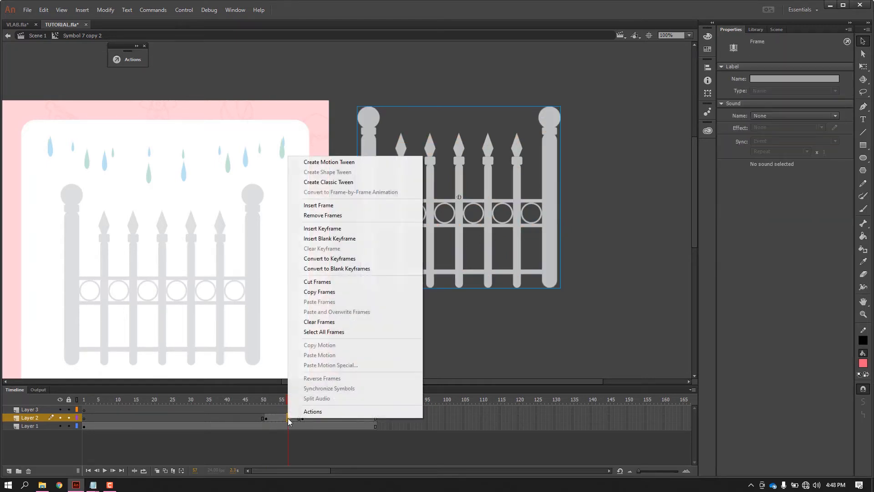
click(328, 182)
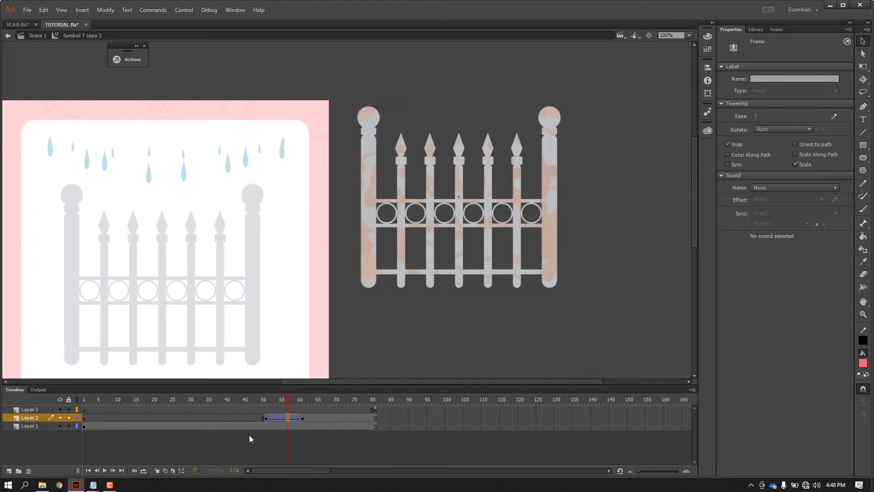
drag(263, 399, 214, 405)
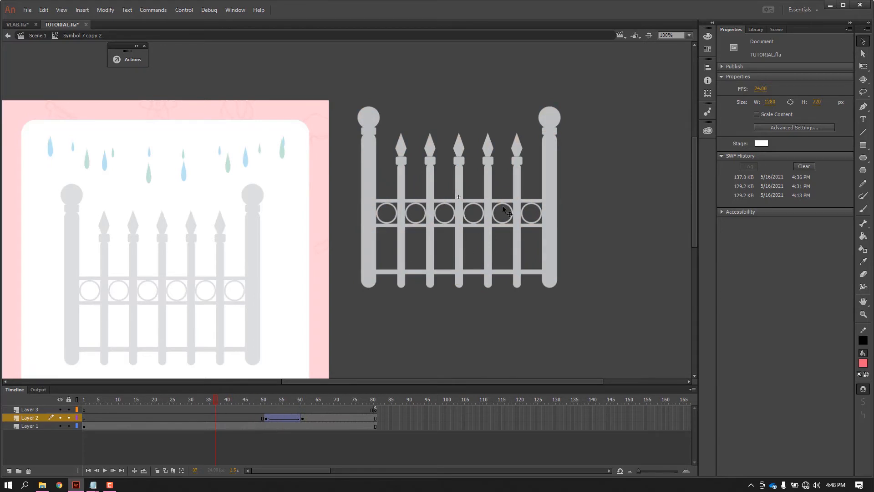
Remove frames 31 to 50 from all three layers, scrub through the shortened rust animation, and return to Scene 1.
click(548, 182)
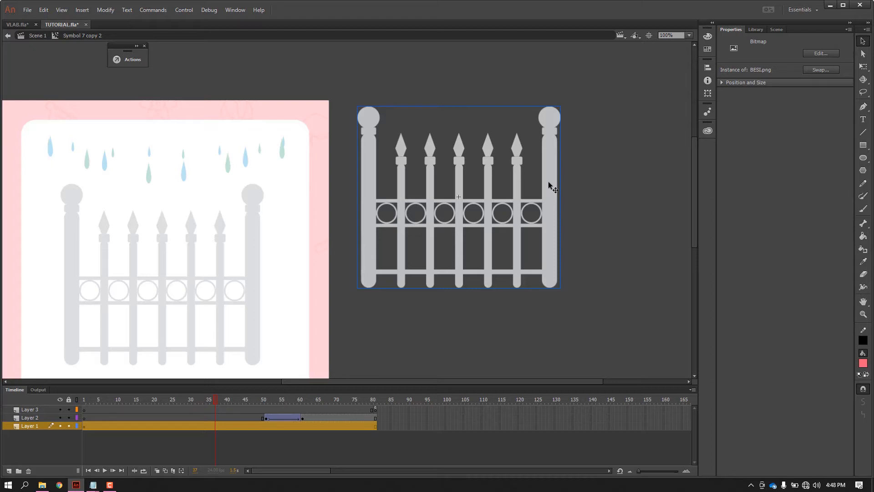
click(264, 439)
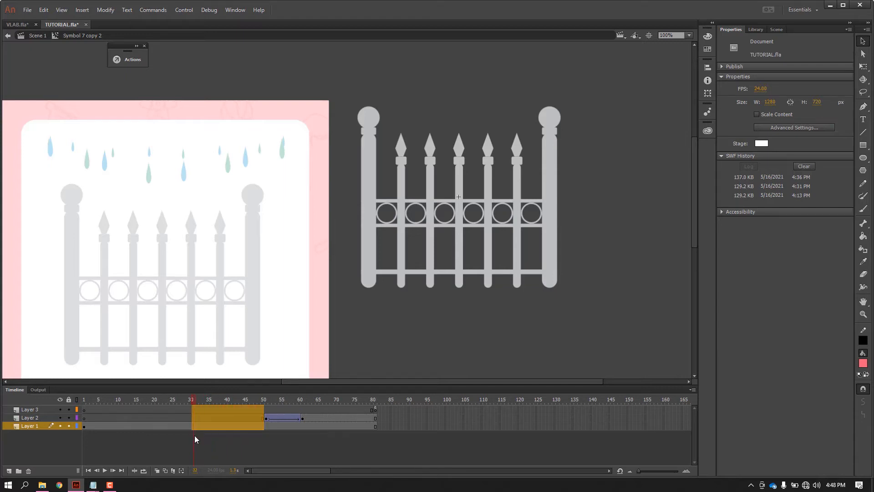
drag(194, 436, 195, 436)
right_click(227, 410)
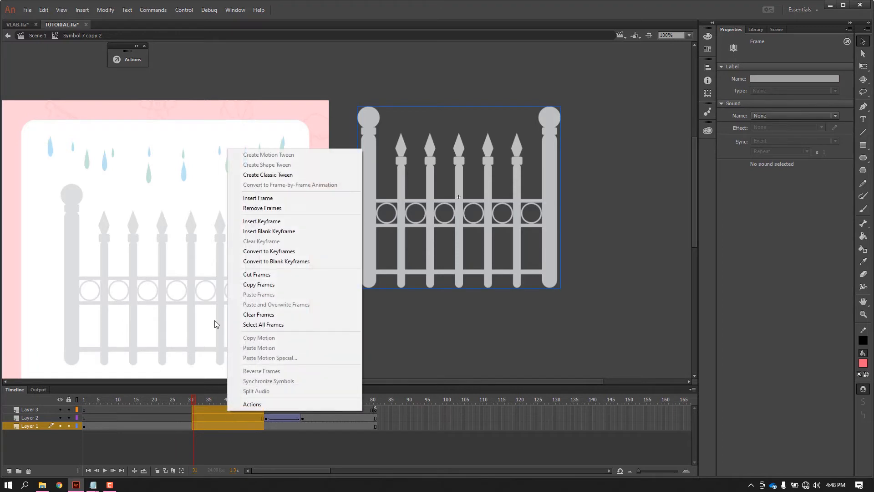
click(263, 208)
click(112, 401)
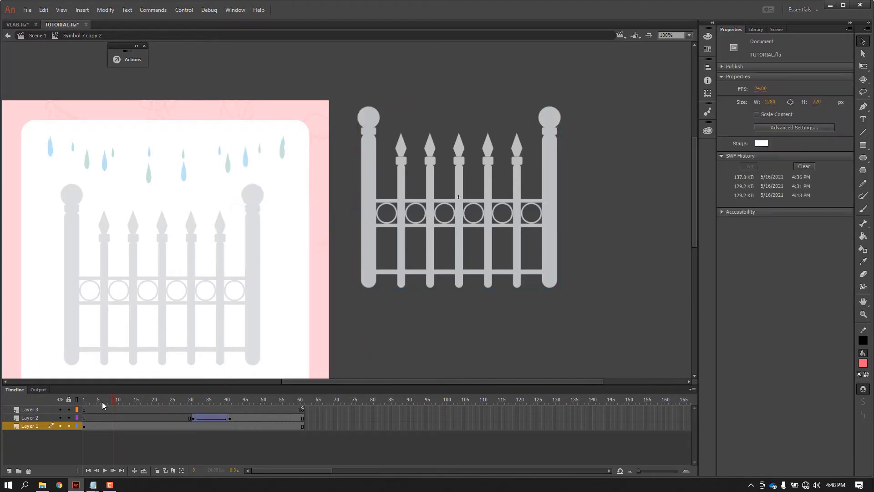
drag(149, 411, 242, 420)
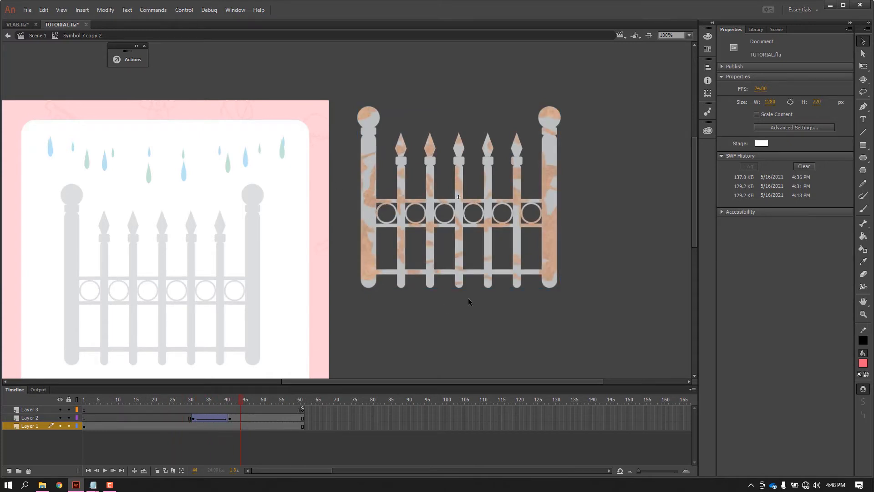
double_click(489, 316)
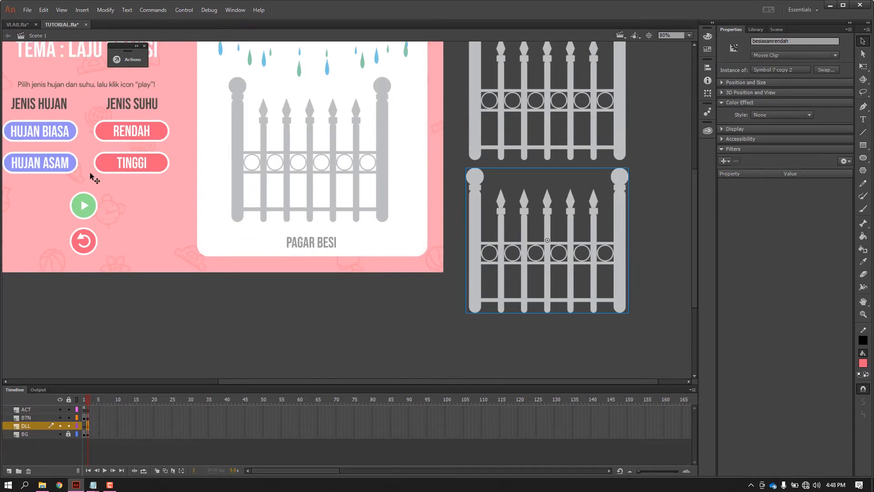
Rename the lower fence copy's instance to "besiasamtinggi".
click(796, 40)
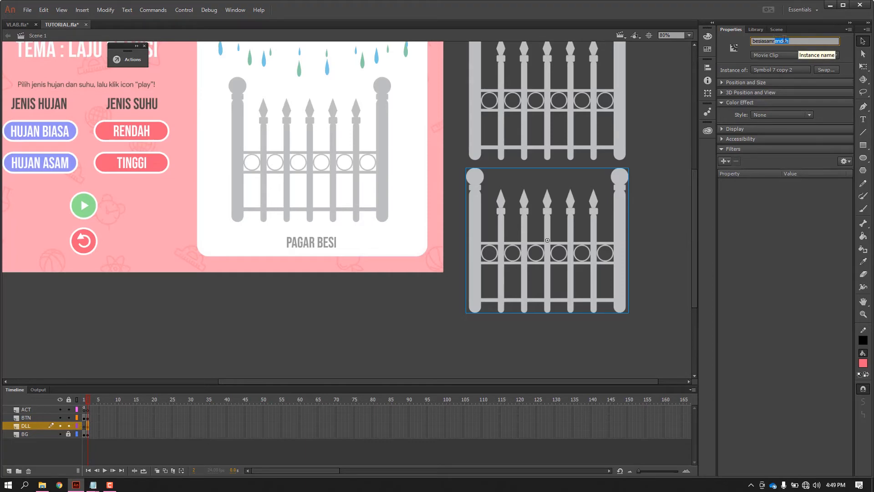
key(BackSpace)
text(tinggi)
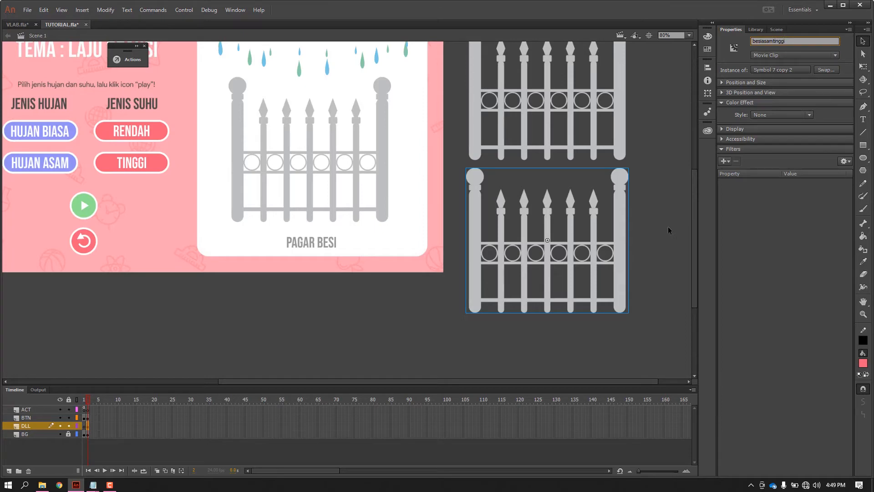
click(669, 230)
Duplicate the besiasamtinggi fence's symbol as Symbol 7 copy 3.
click(627, 204)
right_click(627, 204)
click(672, 409)
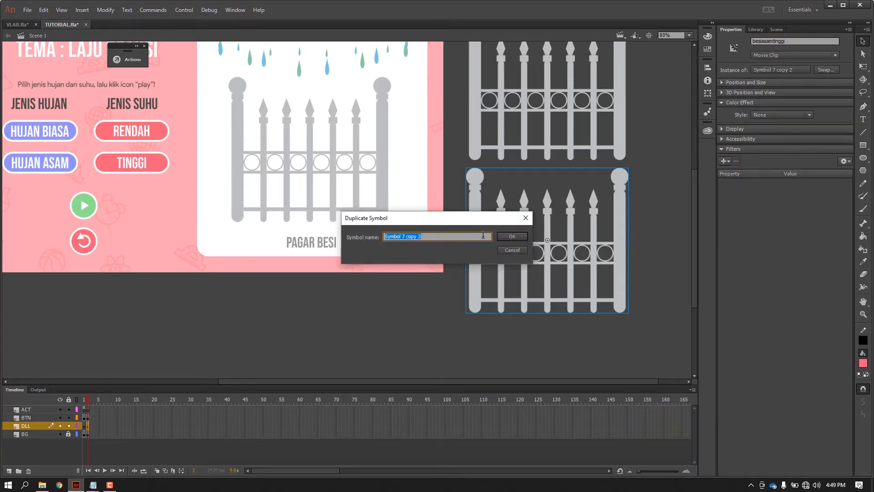
click(512, 240)
click(645, 235)
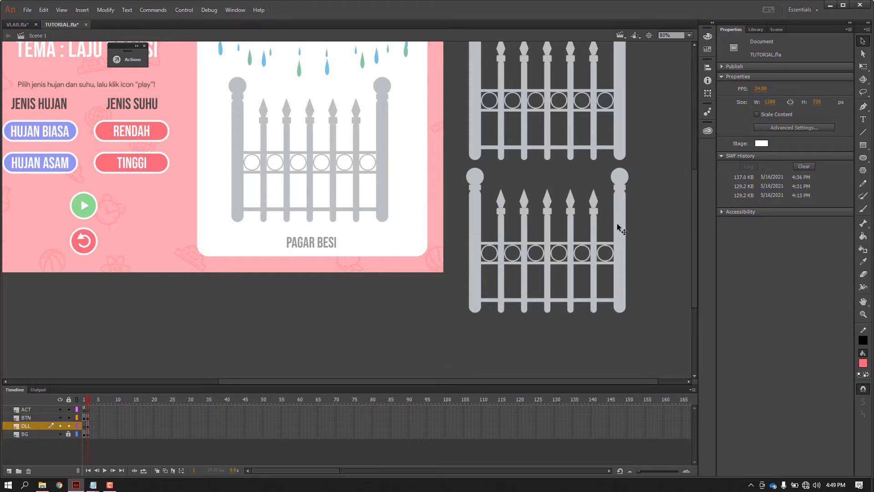
Open the besiasamtinggi fence's symbol and remove frames 11 to 30 from all layers so the rust starts sooner.
double_click(618, 229)
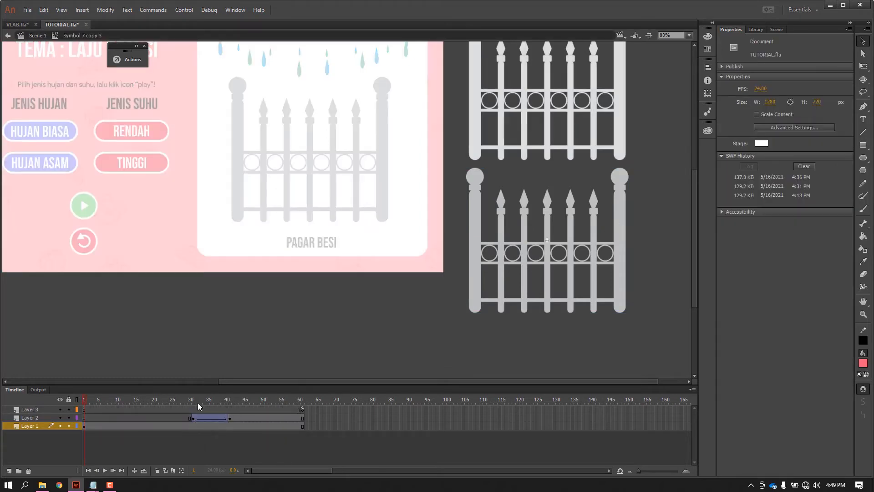
drag(197, 403, 270, 419)
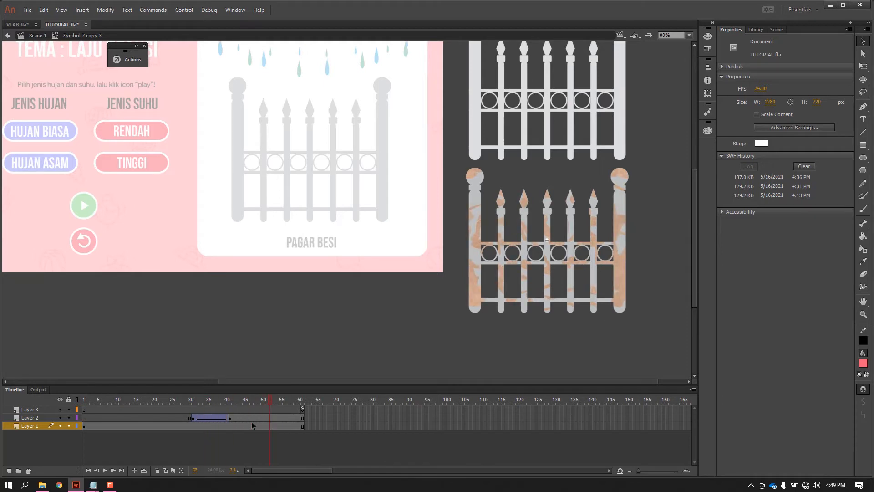
click(191, 413)
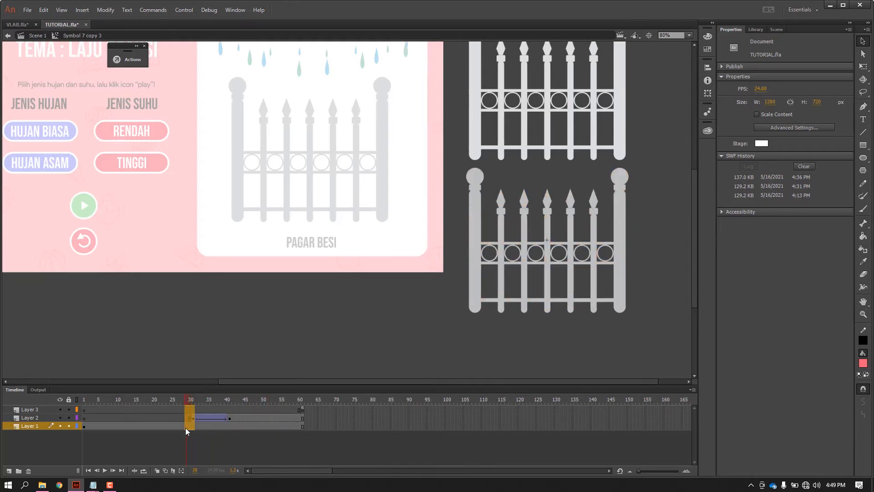
drag(122, 429, 121, 429)
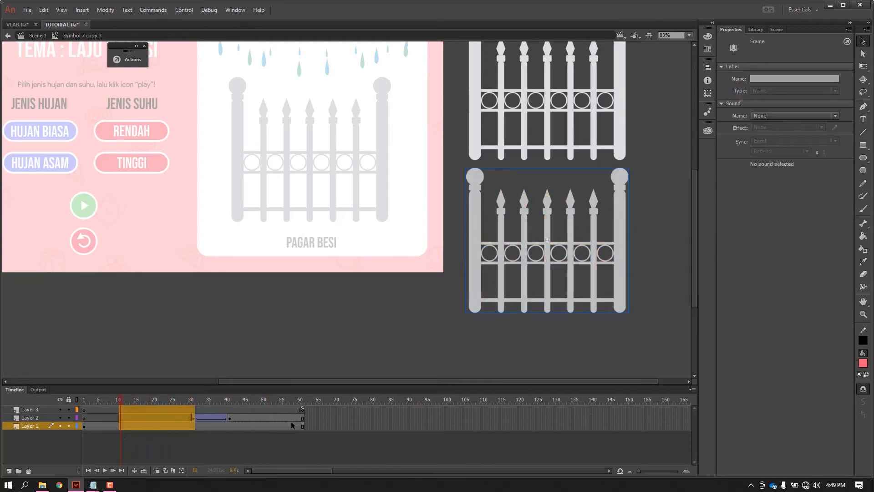
click(172, 441)
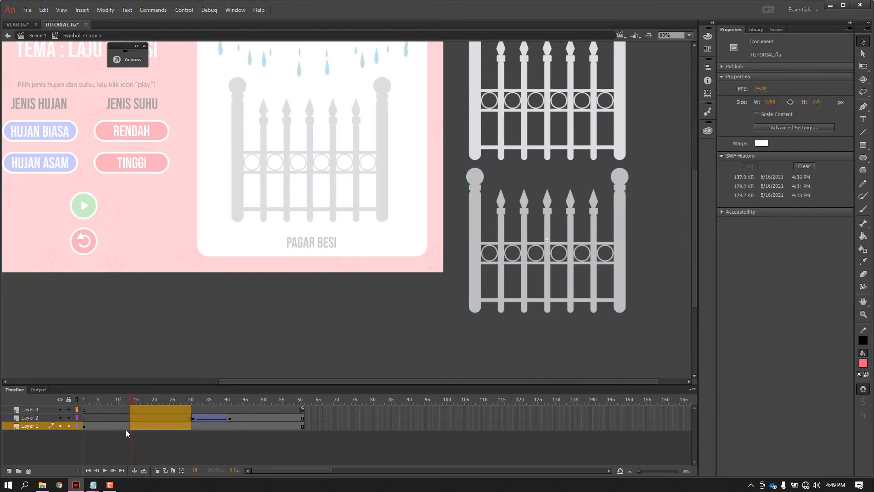
click(127, 417)
right_click(129, 416)
click(164, 214)
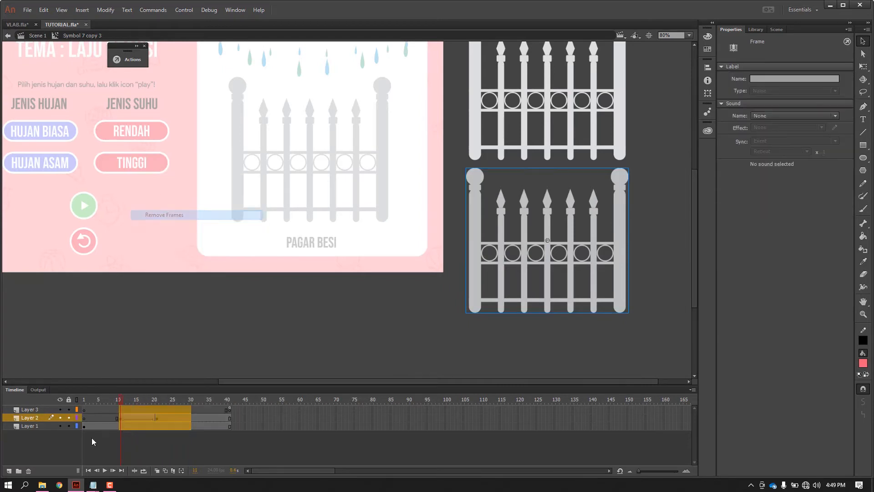
mouse_move(100, 398)
mouse_down()
mouse_move(78, 401)
mouse_move(167, 412)
mouse_move(99, 408)
mouse_up()
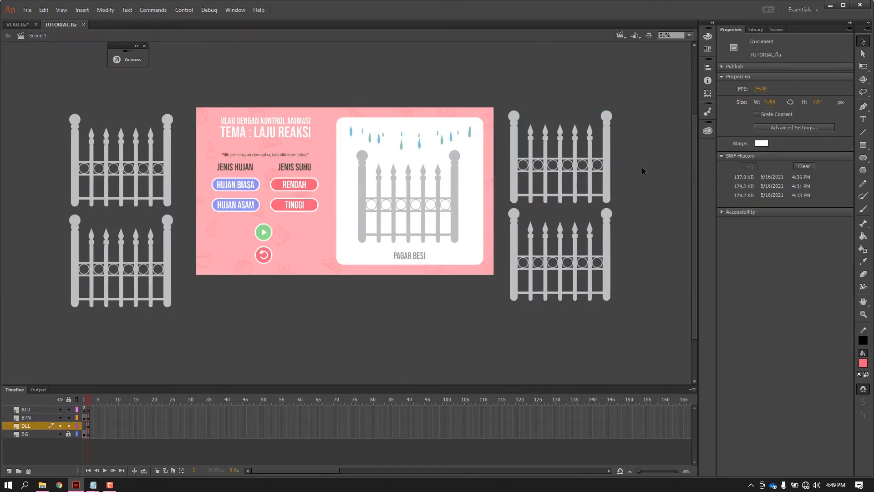
Move the besibiasatinggi and besibiasarendah fences closer to the stage and lower the besiasamtinggi fence slightly.
drag(168, 170, 178, 172)
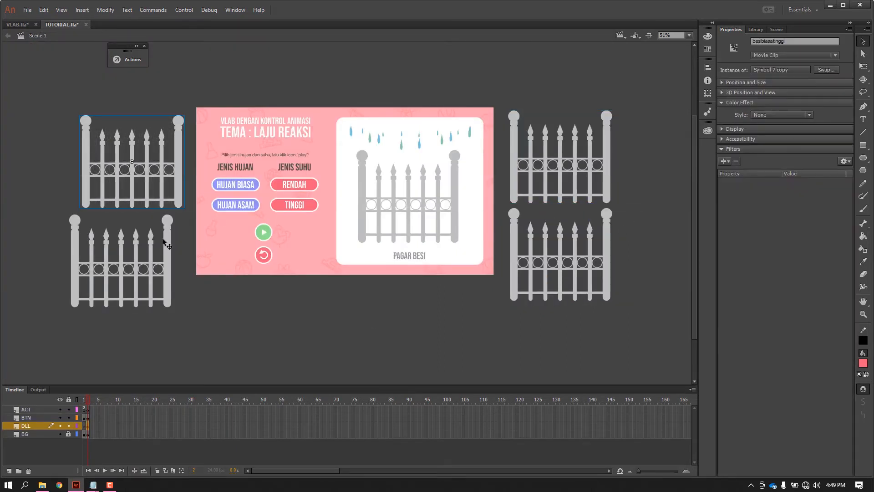
drag(167, 239, 178, 238)
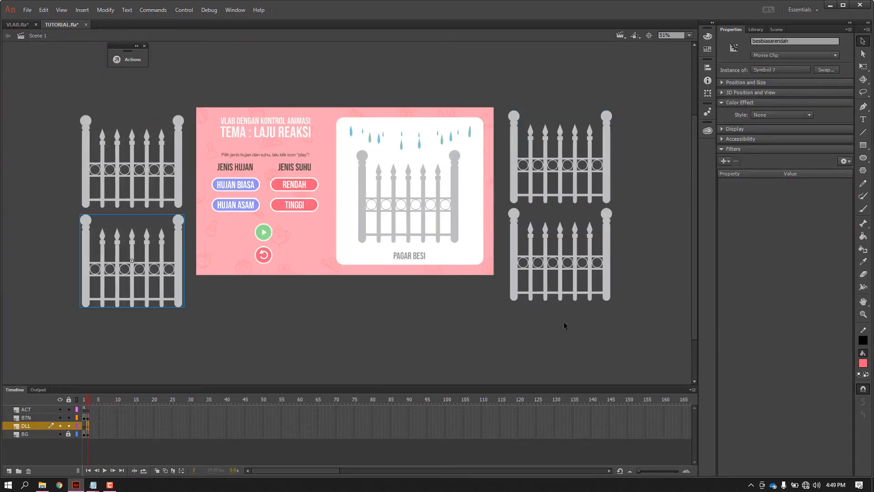
drag(608, 240, 609, 244)
click(654, 249)
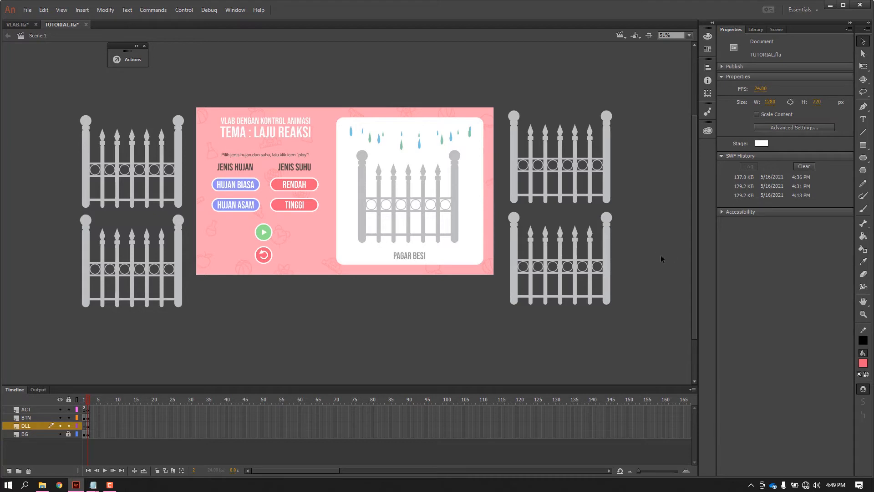
Place SUHU RENDAH.png from the library over the white fence panel and SUHU TINGGI.png beside it at the same height.
click(756, 29)
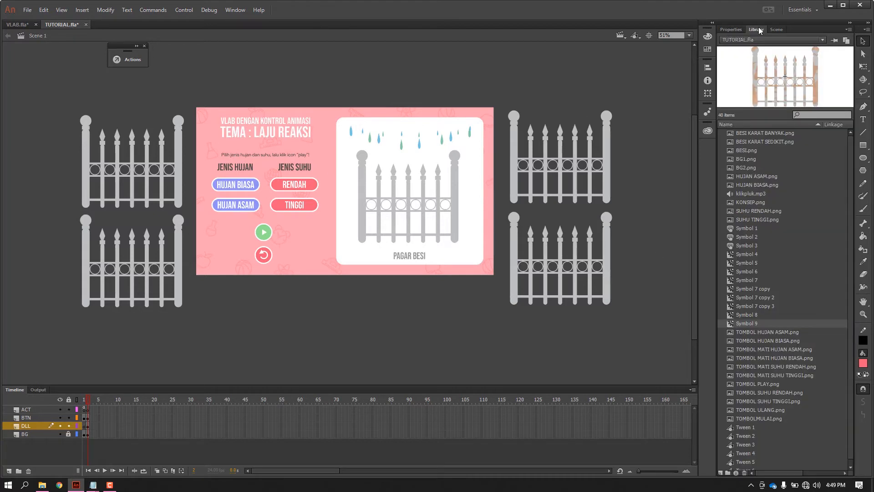
scroll(765, 168, down, 1)
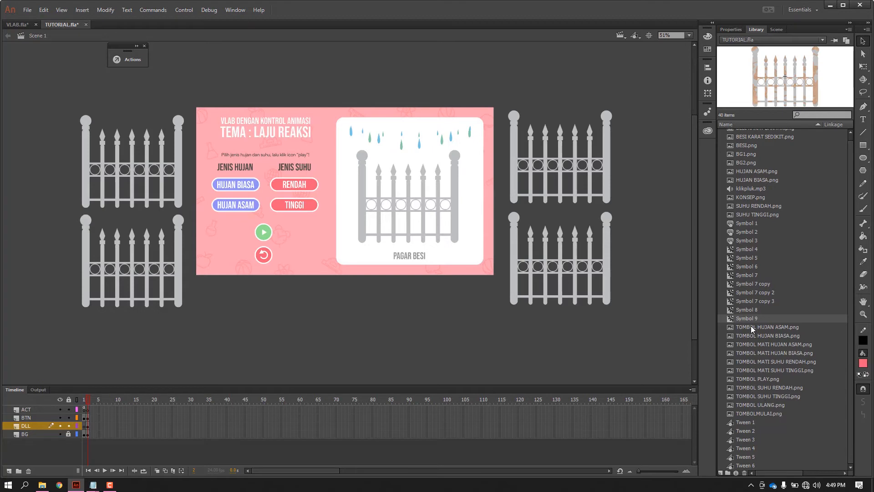
click(767, 206)
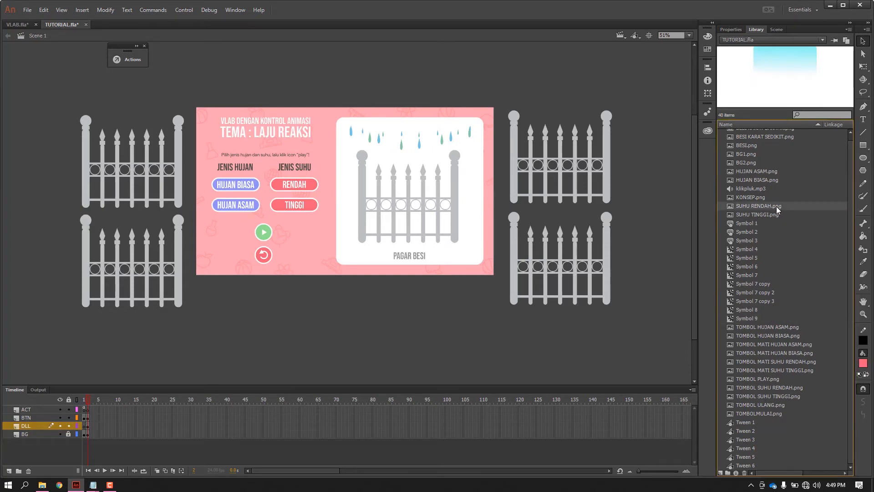
click(767, 214)
drag(722, 211, 432, 133)
scroll(404, 139, up, 2)
drag(594, 341, 605, 212)
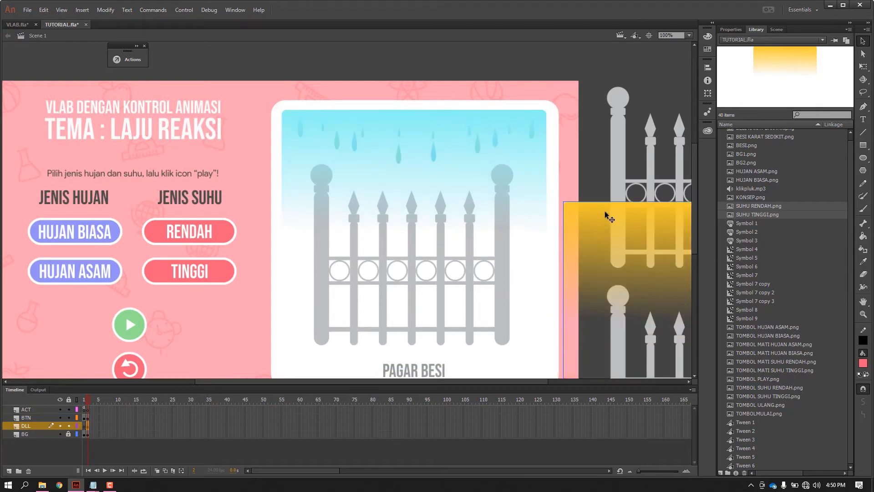
drag(655, 219, 626, 131)
Convert the yellow SUHU TINGGI.png overlay to a movie clip symbol and give it the instance name suhutinggi.
scroll(410, 128, right, 4)
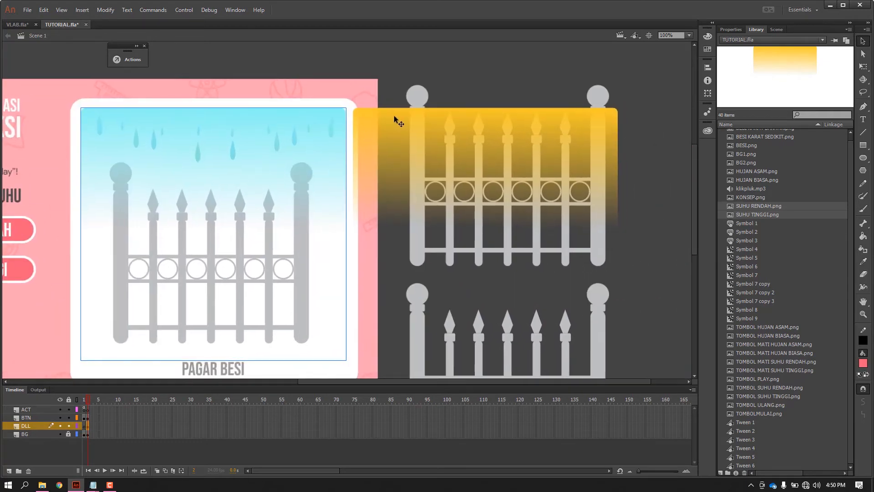
right_click(394, 120)
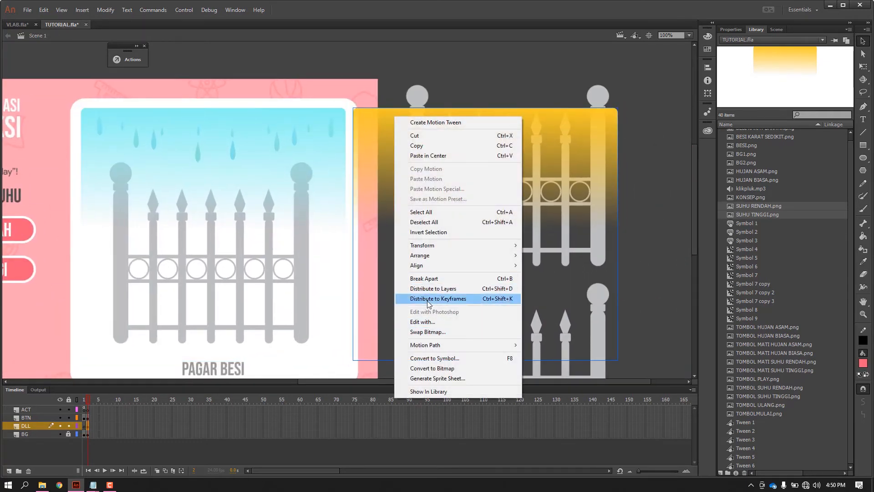
click(447, 359)
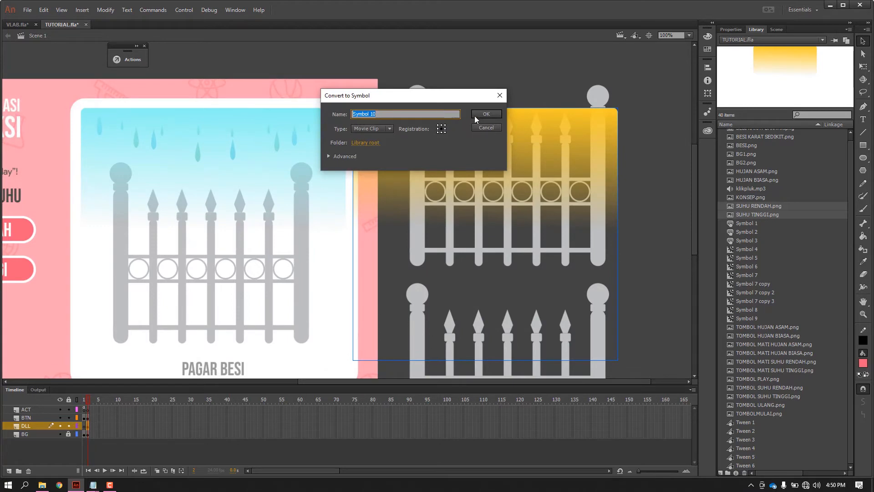
click(478, 118)
click(731, 29)
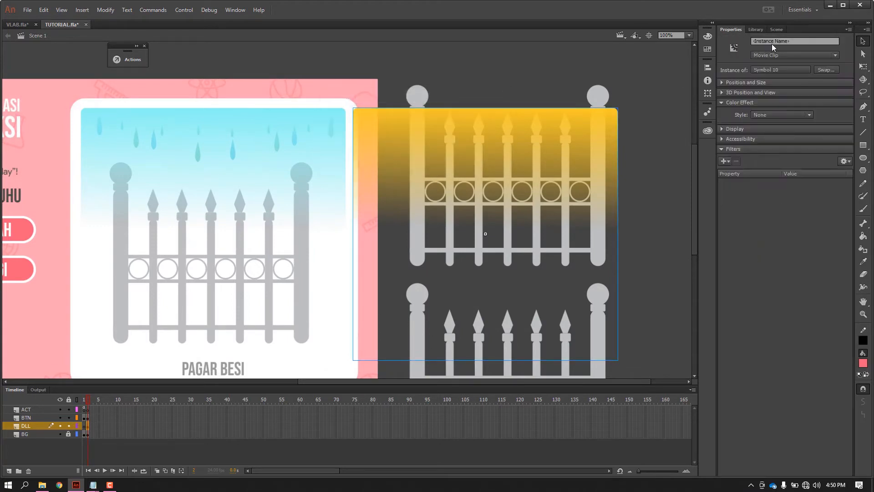
click(768, 41)
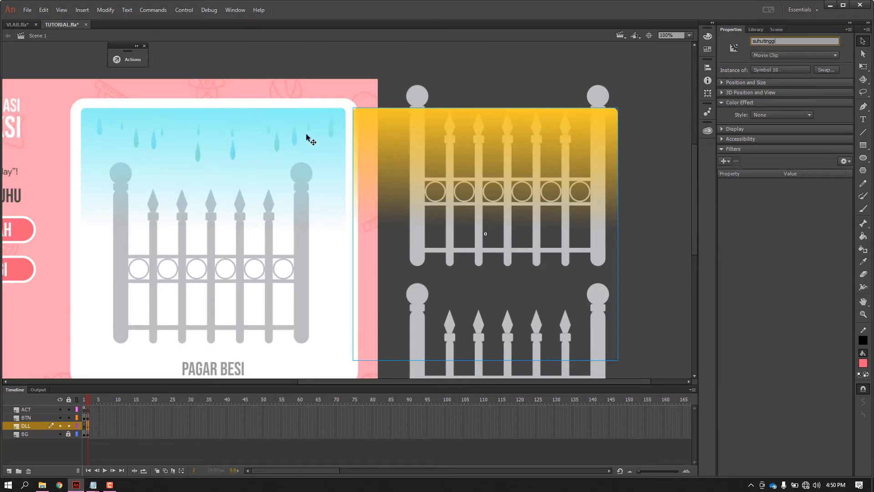
Convert the blue SUHU RENDAH.png overlay to a movie clip symbol and give it the instance name suhurendah.
click(294, 120)
right_click(294, 121)
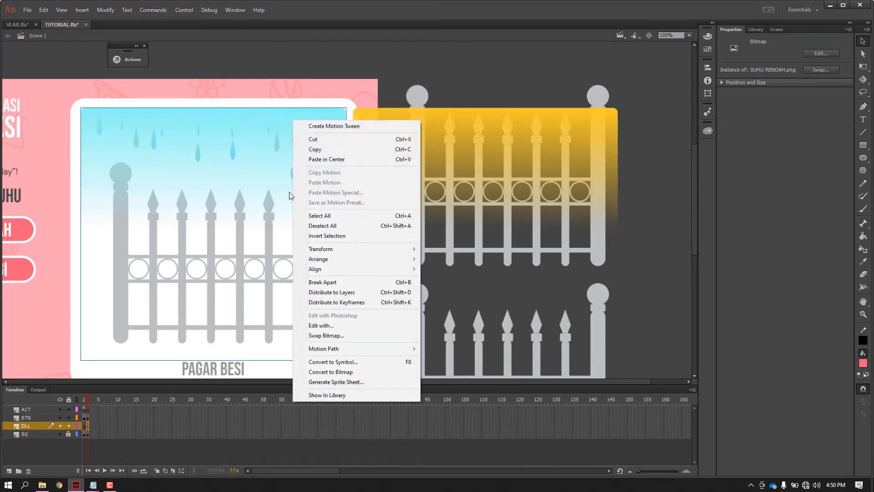
click(361, 362)
click(489, 115)
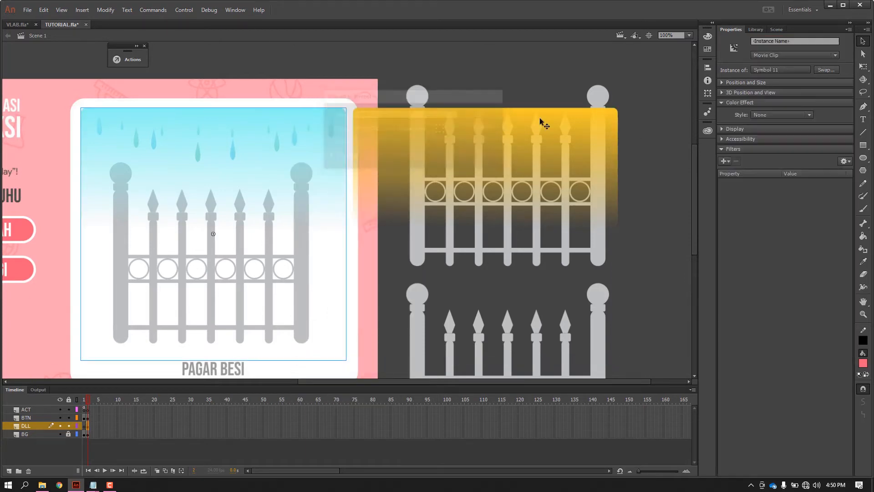
click(796, 42)
text(suhurendah)
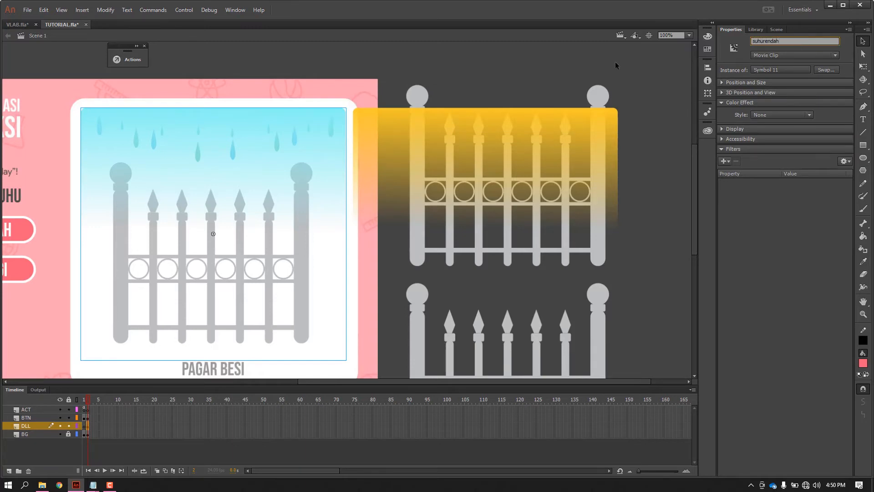
click(538, 61)
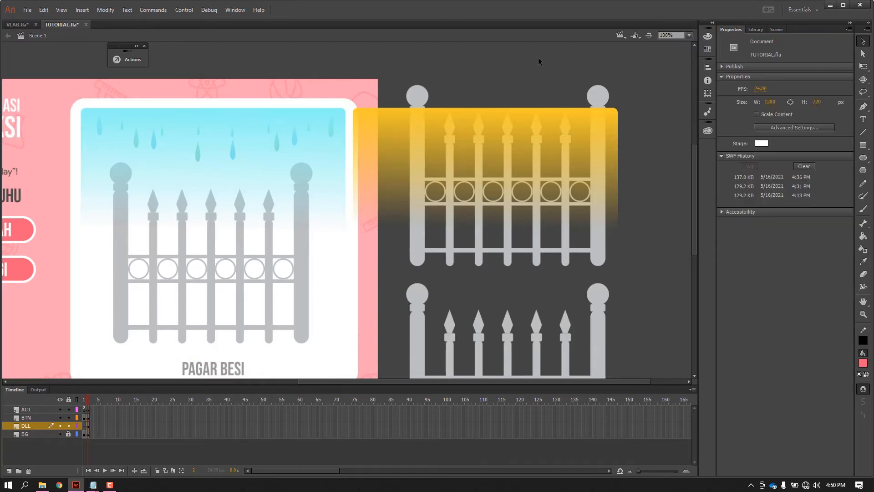
Select the suhurendah and suhutinggi overlays together and send them to the back of their layer.
click(327, 136)
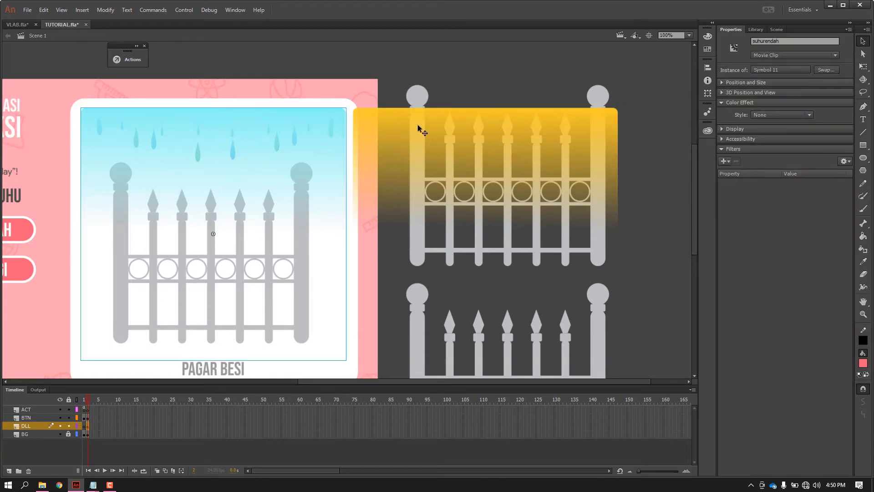
scroll(627, 141, down, 1)
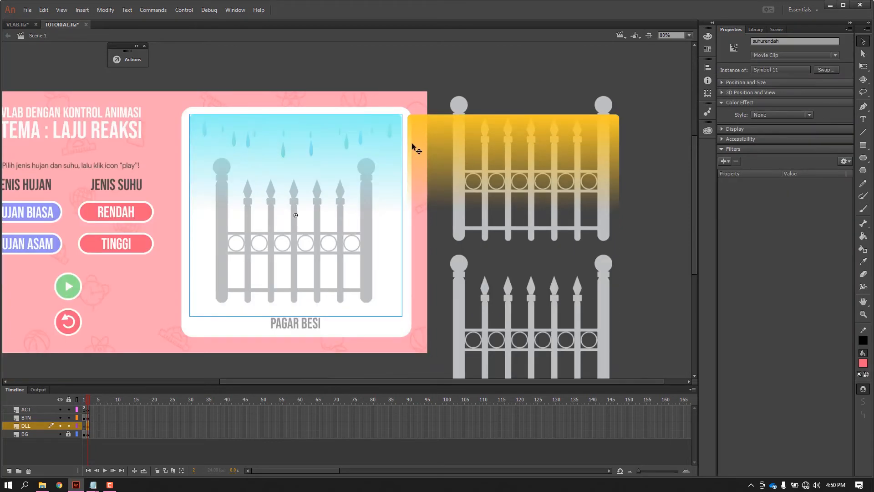
scroll(412, 143, up, 1)
drag(426, 145, 482, 138)
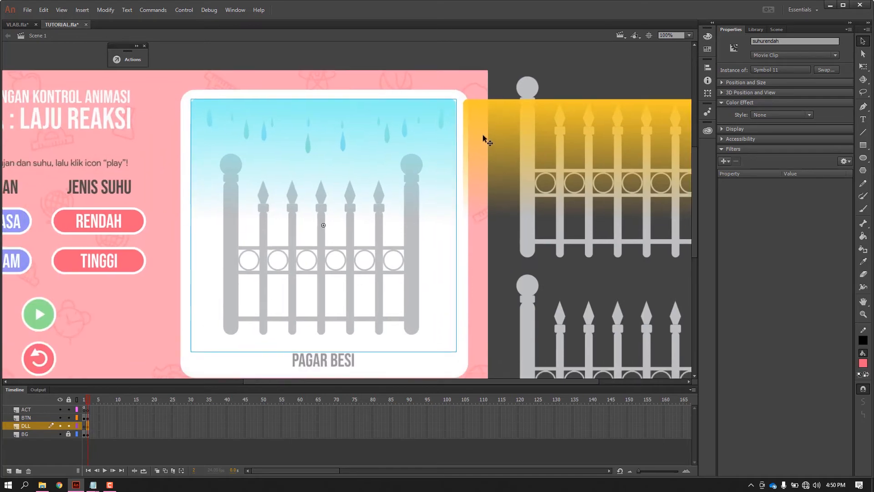
scroll(414, 144, down, 1)
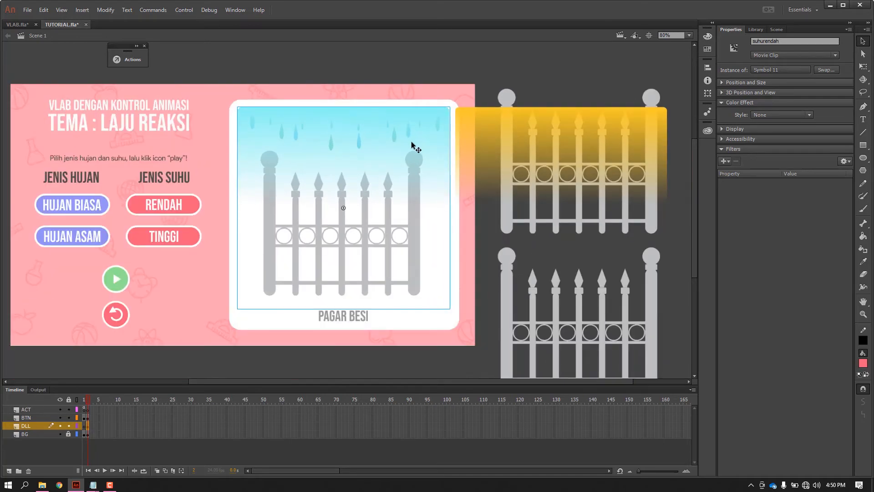
scroll(429, 124, up, 1)
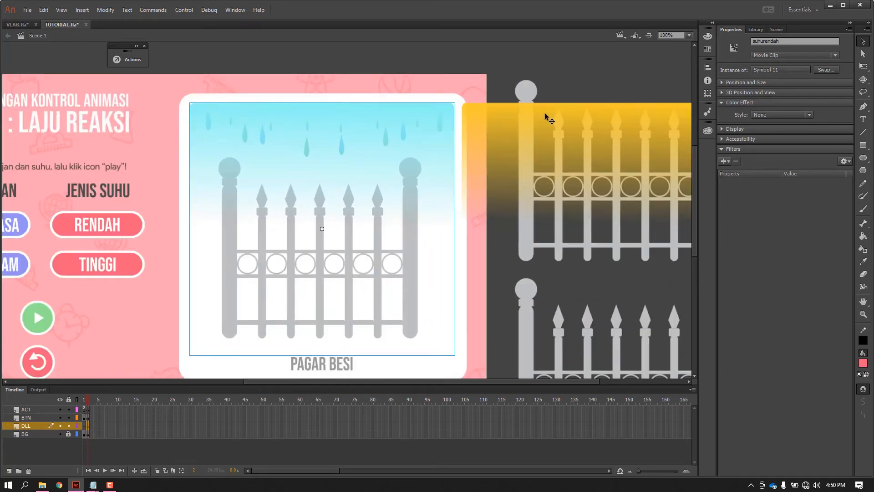
shift+click(501, 116)
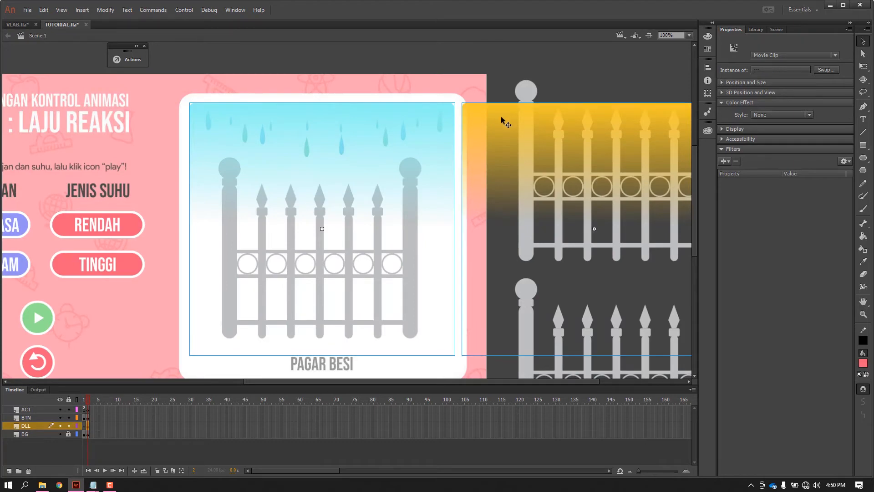
right_click(488, 145)
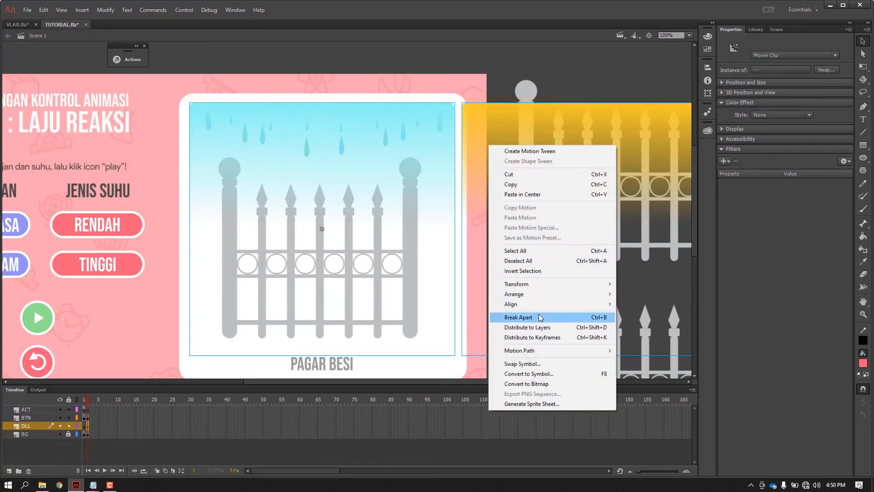
mouse_move(546, 294)
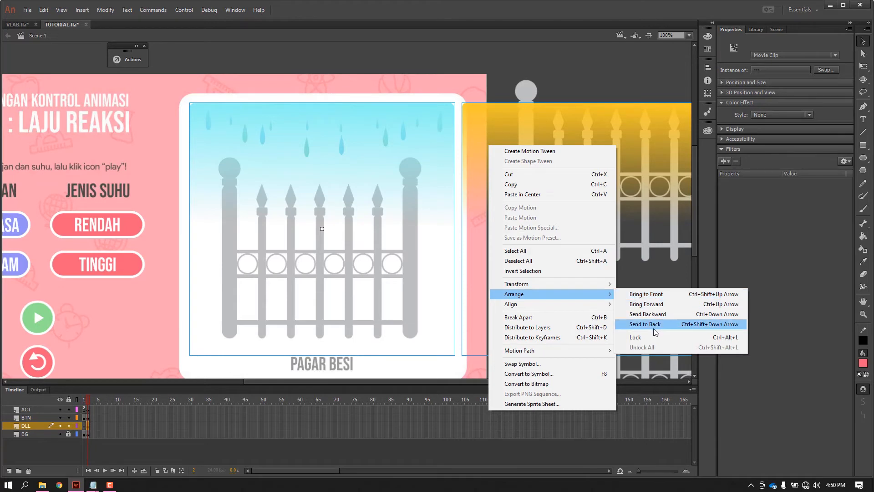
click(654, 329)
Move the suhutinggi overlay onto the white fence panel so it lines up with the suhurendah overlay.
click(569, 62)
drag(512, 122, 230, 136)
scroll(353, 141, down, 1)
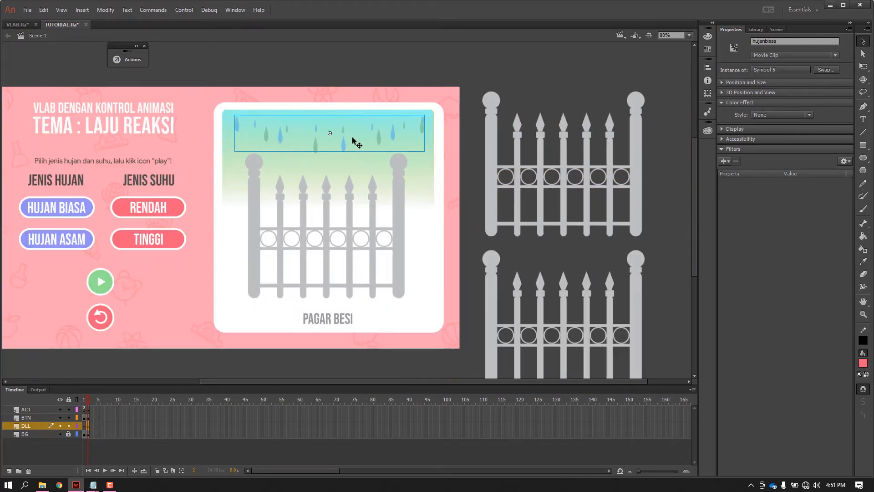
click(510, 137)
scroll(510, 137, down, 1)
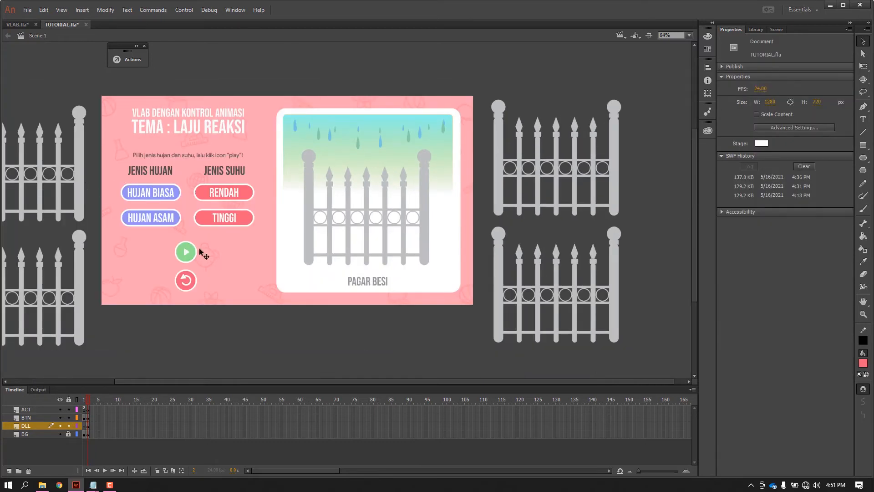
Move the besibiasatinggi fence into the white panel and align it exactly over the fence there.
drag(79, 175, 424, 245)
scroll(431, 171, up, 1)
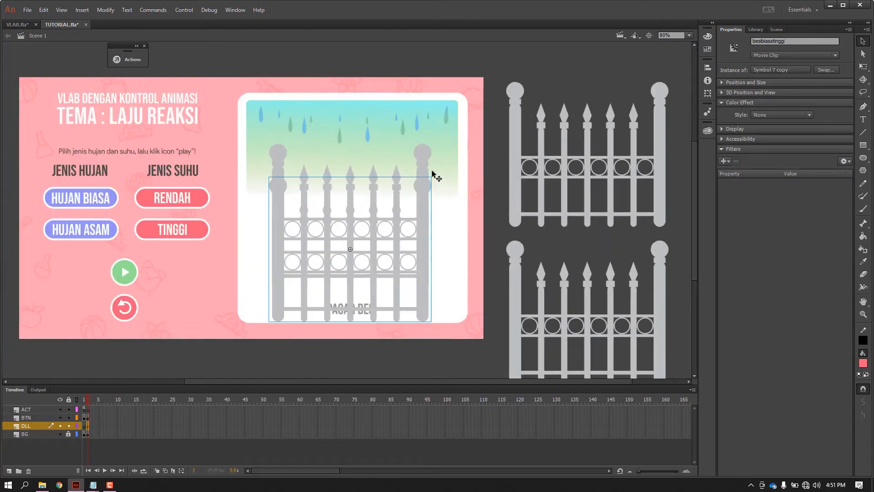
scroll(433, 175, up, 1)
drag(420, 182, 422, 163)
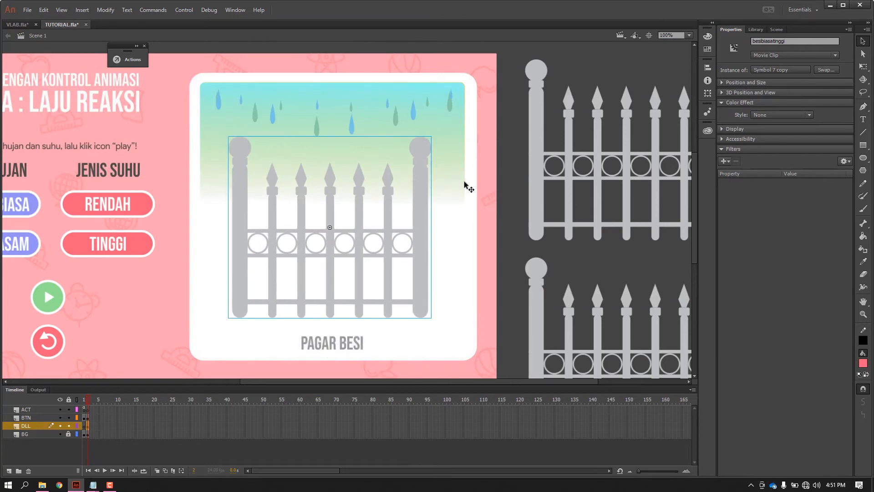
Stack the remaining besiasamrendah, besiasamtinggi and besibiasarendah fences exactly over the fence in the white panel.
scroll(467, 187, down, 2)
drag(509, 180, 325, 213)
drag(511, 254, 324, 185)
drag(92, 277, 439, 196)
click(548, 205)
scroll(547, 205, down, 1)
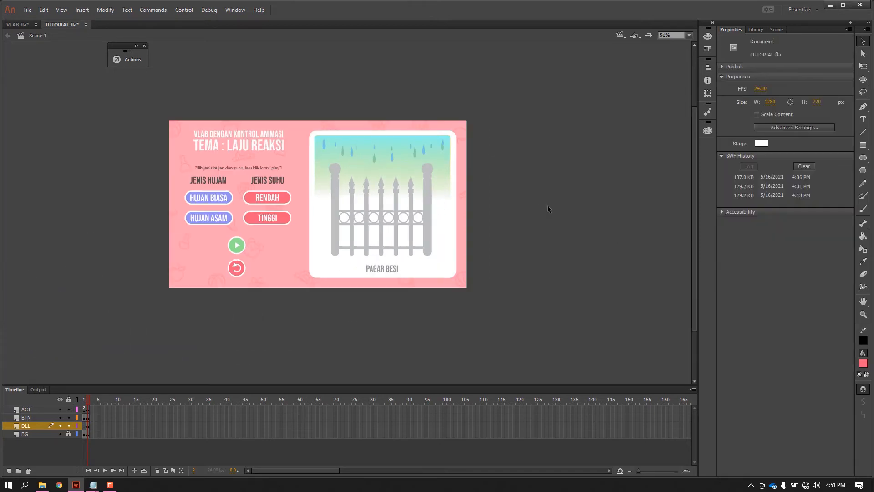
scroll(254, 212, up, 2)
scroll(327, 203, up, 1)
scroll(333, 189, down, 1)
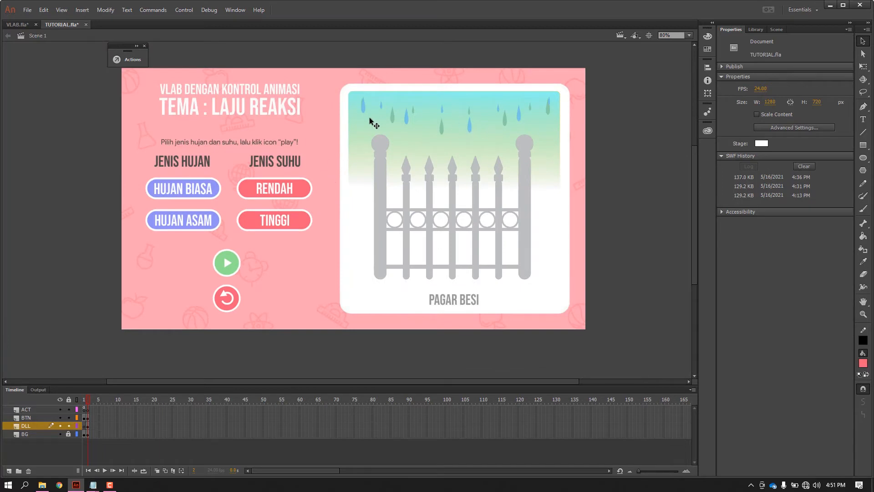
Save TUTORIAL.fla and test the movie to check the rusting fence animation, closing the preview when done.
key(ctrl+s)
key(ctrl+Return)
click(707, 384)
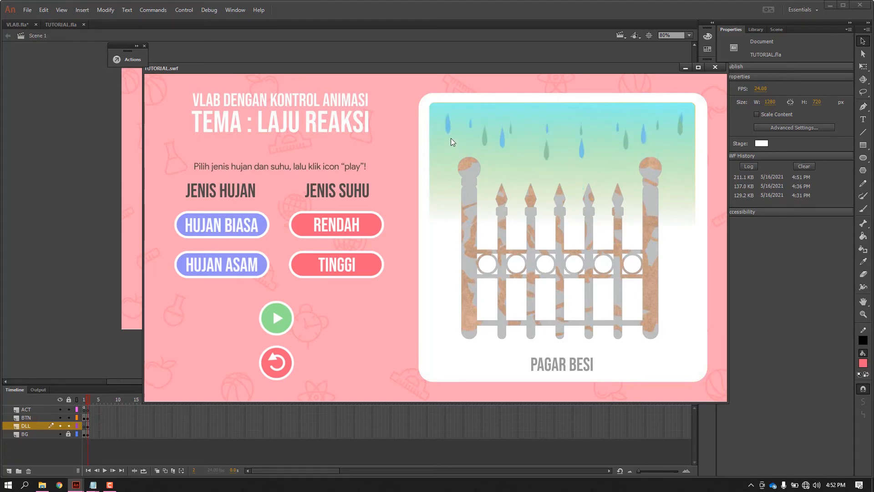
click(711, 69)
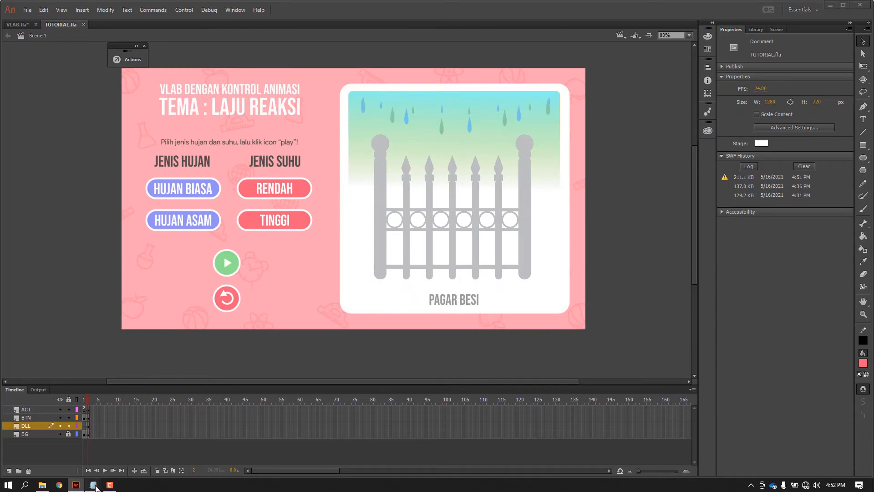
Switch to script.txt in Notepad and copy the selected FRAME 2 "script awalan" block, from its heading through besiasamtinggi.stop();.
click(62, 439)
right_click(385, 144)
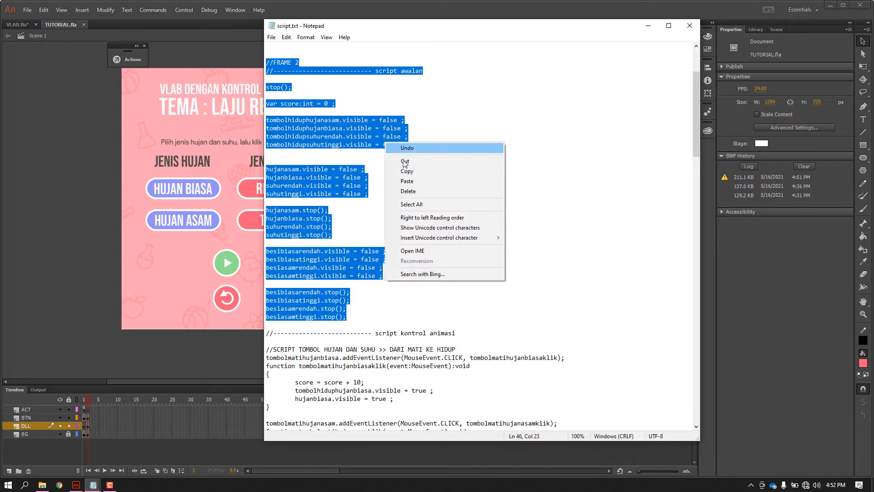
click(403, 170)
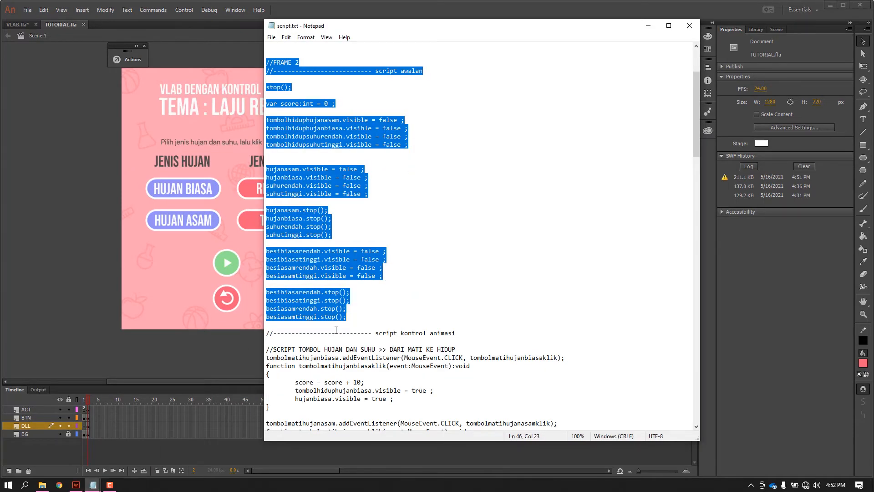
Return to Animate and paste the copied initial script into the actions of frame 2 on the ACT layer.
click(65, 258)
right_click(88, 411)
click(113, 404)
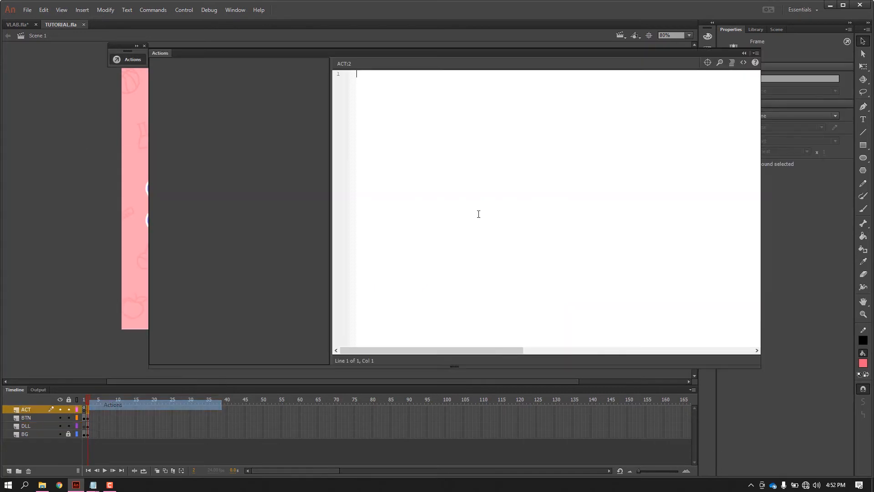
key(ctrl+v)
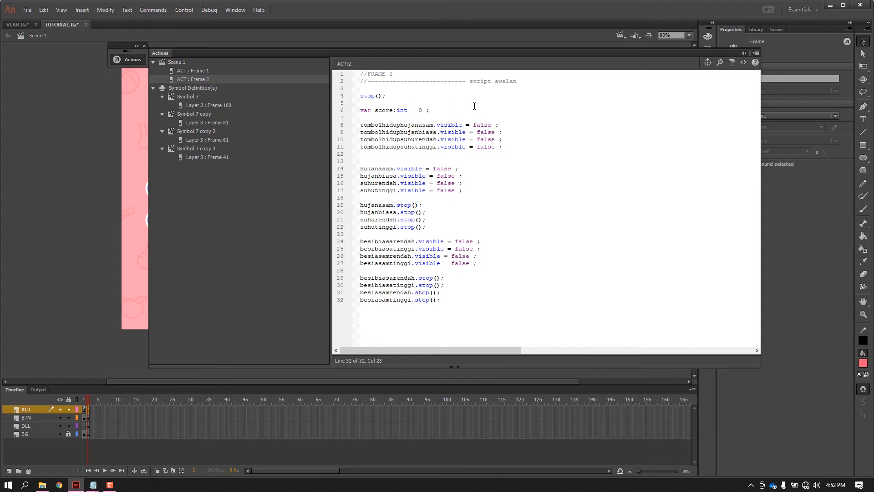
click(745, 55)
click(619, 203)
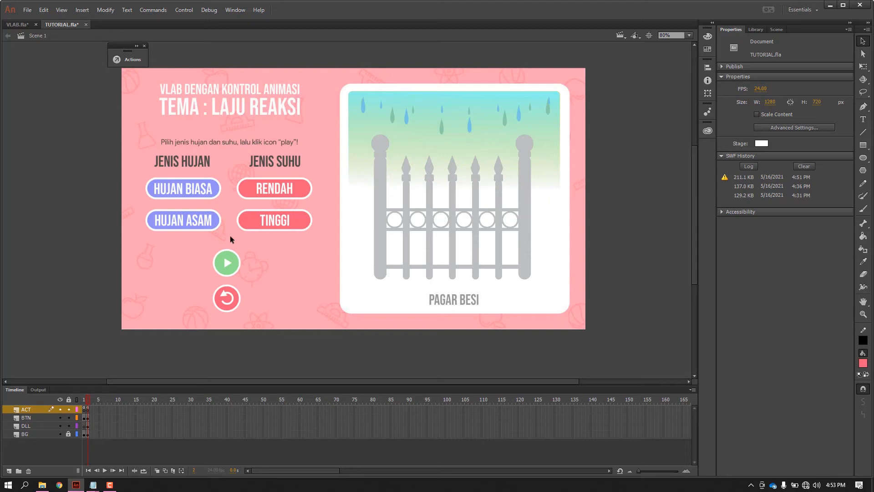
Close the script editor and move the four coloured HUJAN BIASA, HUJAN ASAM, RENDAH and TINGGI buttons down below their grey versions.
key(F9)
click(744, 52)
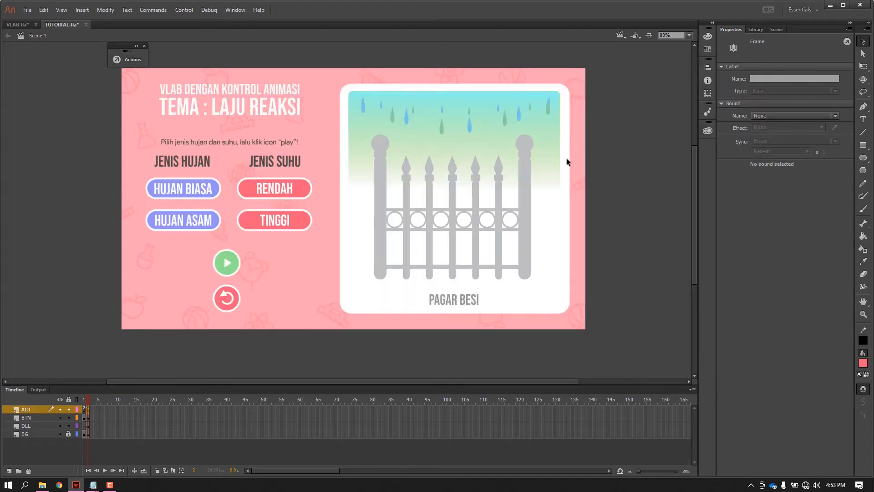
click(189, 193)
click(188, 225)
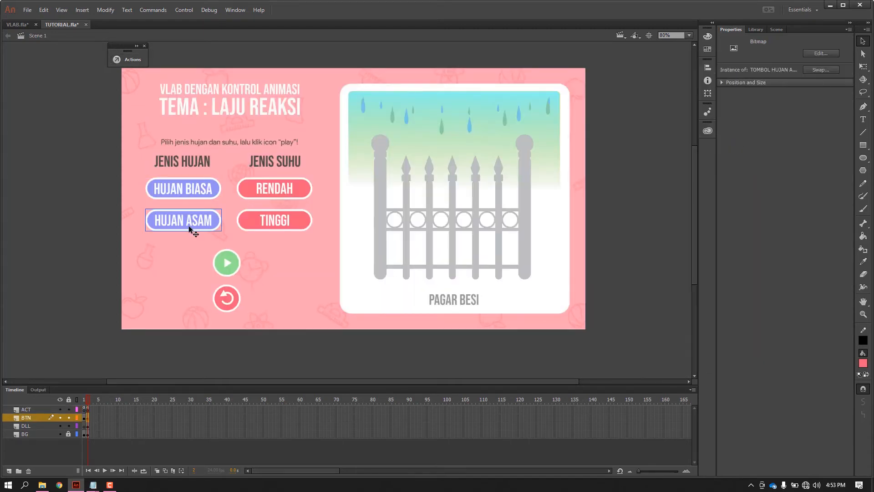
click(269, 221)
click(278, 194)
click(196, 194)
click(248, 214)
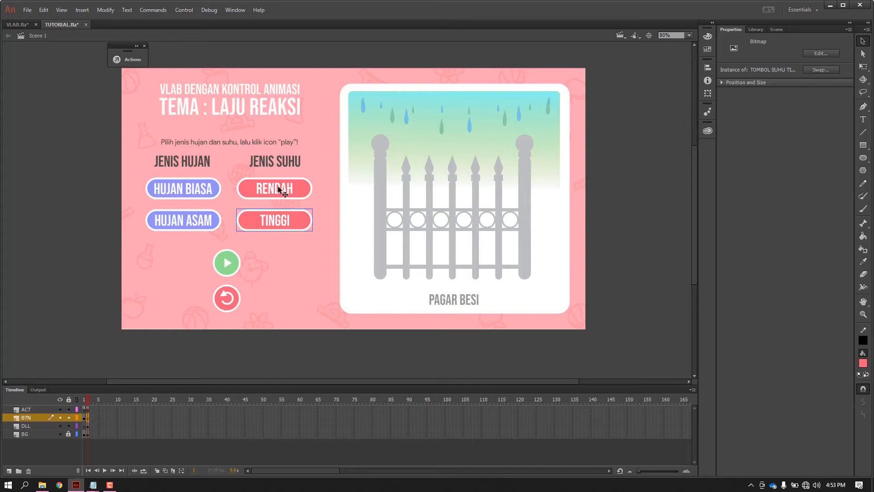
shift+click(271, 187)
shift+click(184, 191)
shift+click(187, 221)
drag(280, 226, 280, 291)
click(105, 225)
Convert the grey HUJAN BIASA bitmap to a symbol of type Button.
click(172, 193)
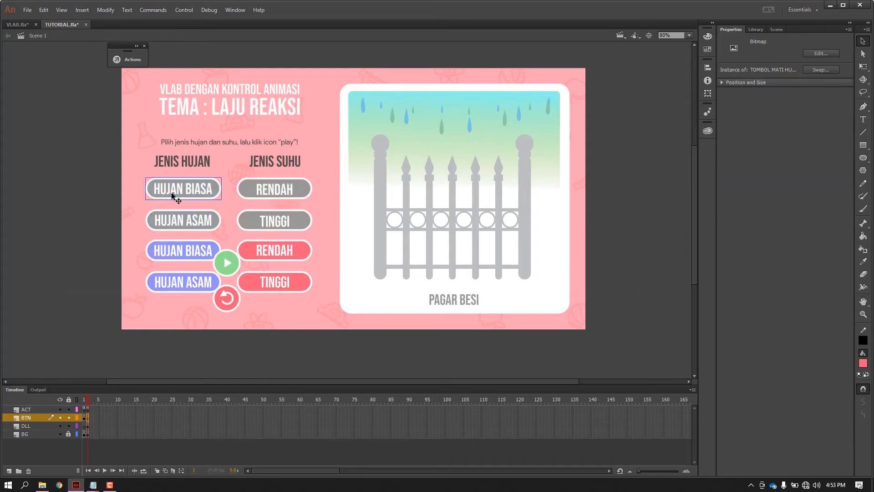
right_click(200, 185)
click(225, 428)
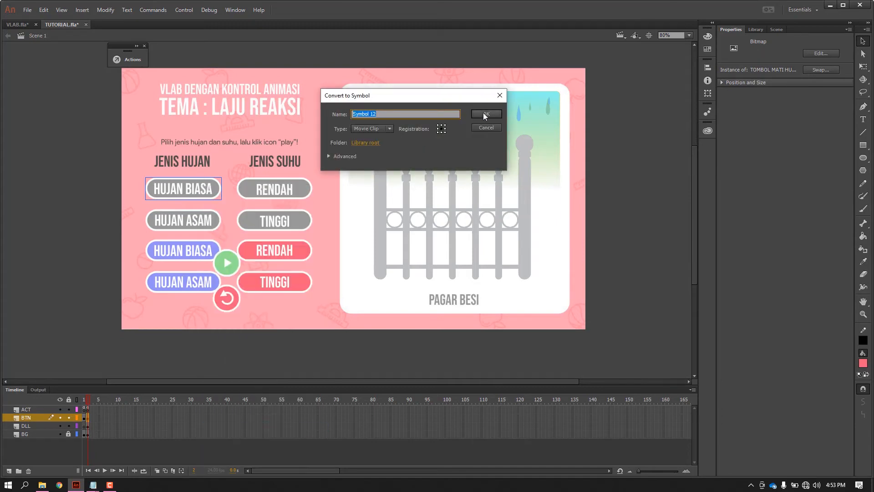
click(368, 130)
click(384, 149)
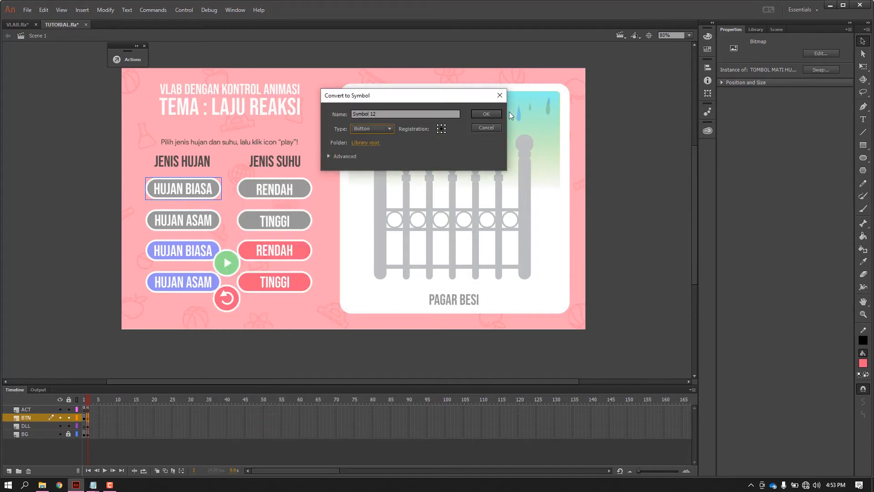
click(486, 115)
Convert the grey RENDAH, TINGGI and HUJAN ASAM bitmaps each to a separate Button symbol.
right_click(258, 190)
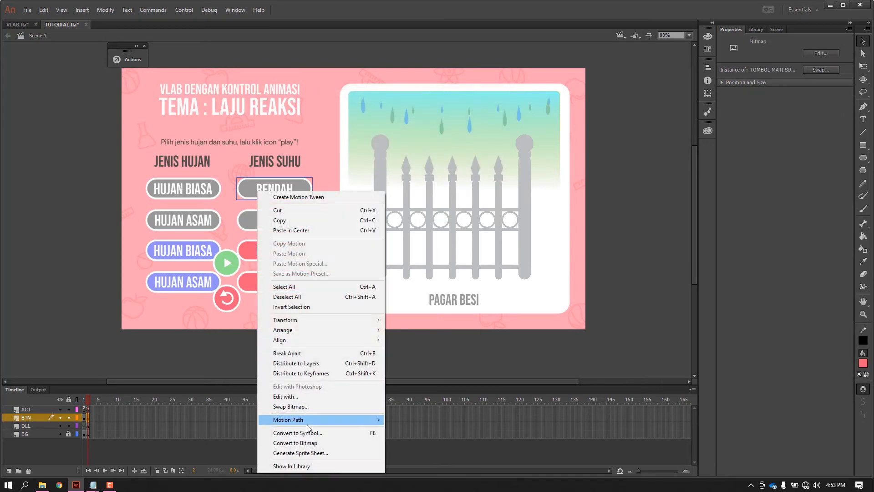
click(308, 433)
click(491, 113)
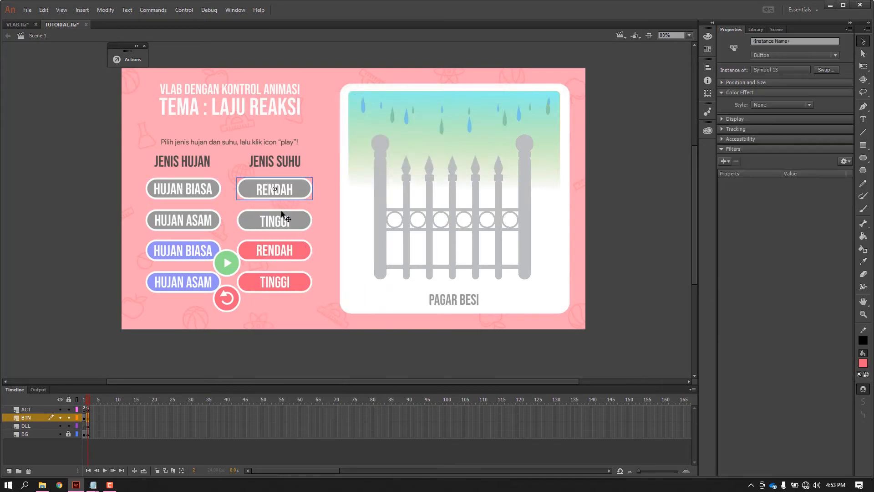
right_click(281, 211)
click(340, 436)
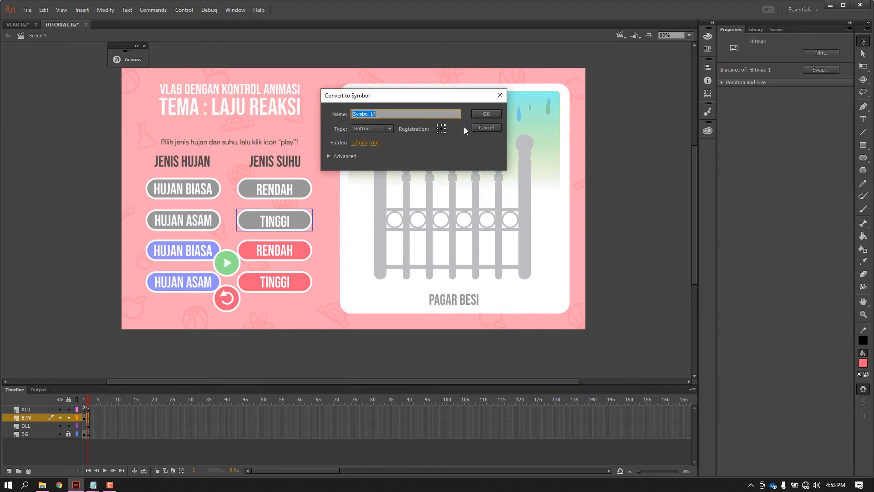
click(486, 114)
right_click(200, 220)
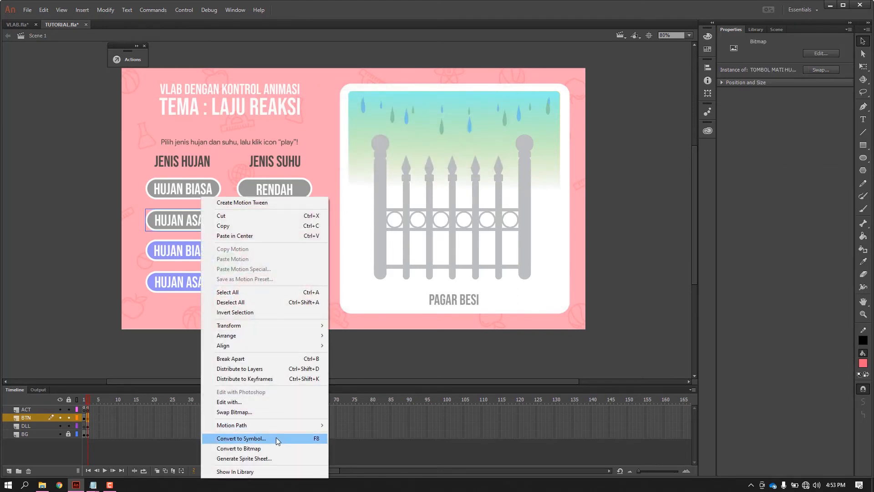
click(276, 437)
click(485, 114)
Convert the blue HUJAN BIASA and HUJAN ASAM bitmaps each to a separate Button symbol.
right_click(179, 251)
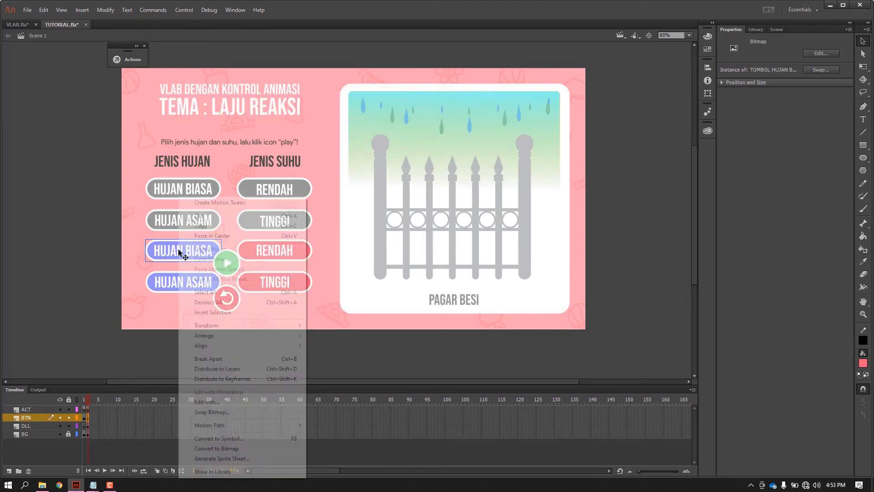
click(214, 438)
click(485, 113)
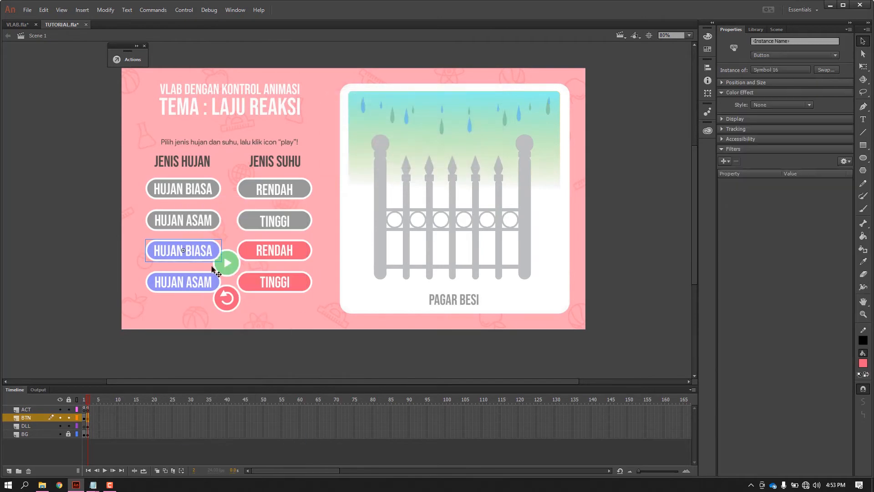
right_click(161, 284)
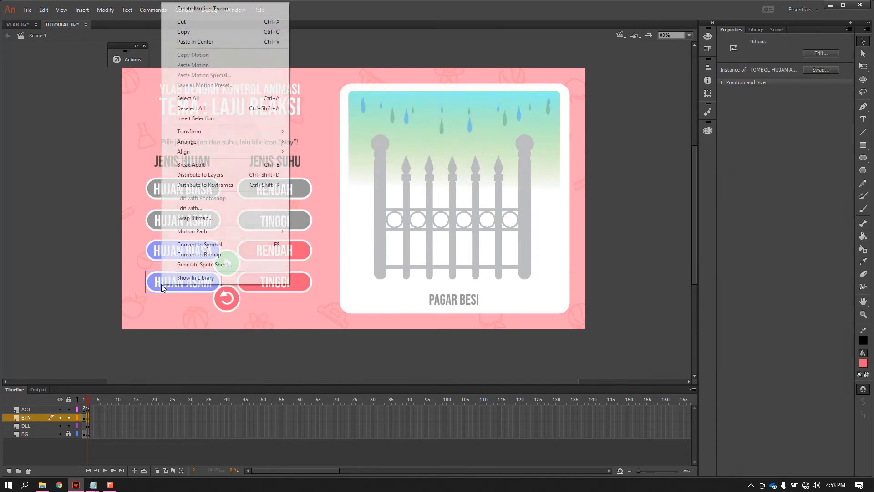
click(200, 245)
click(485, 114)
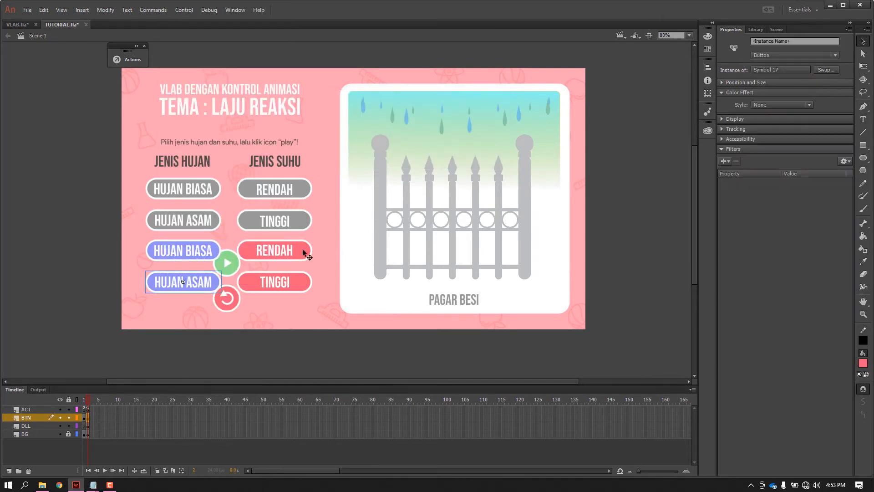
Convert the red RENDAH and TINGGI bitmaps each to a separate Button symbol.
right_click(303, 249)
click(321, 439)
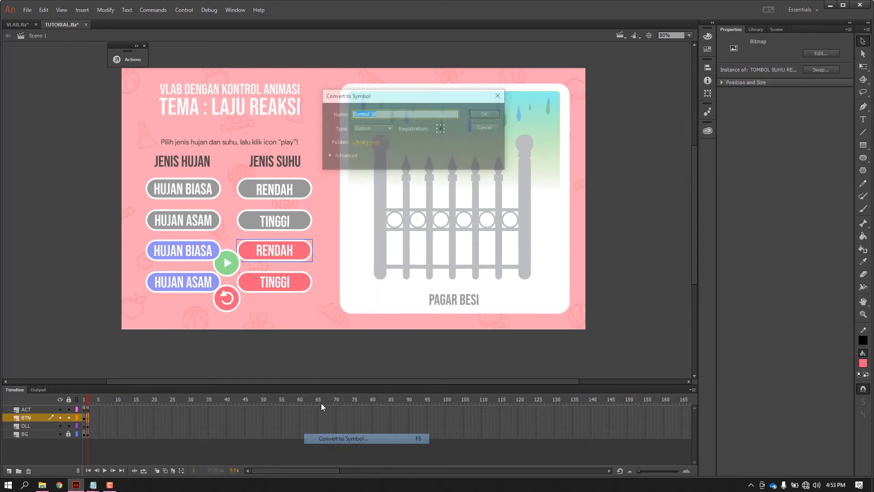
click(484, 115)
right_click(300, 285)
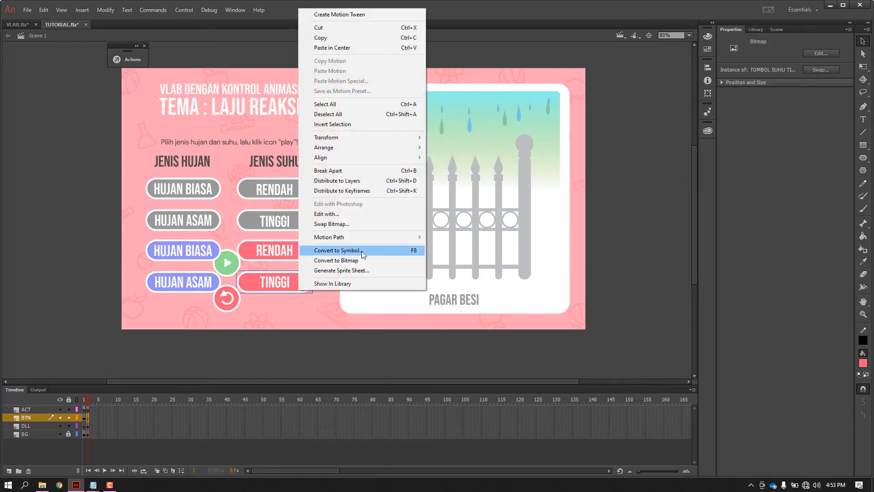
click(361, 249)
click(477, 113)
Move the four coloured buttons together back up so they partly overlap the grey ones, leaving both sets selectable.
click(207, 249)
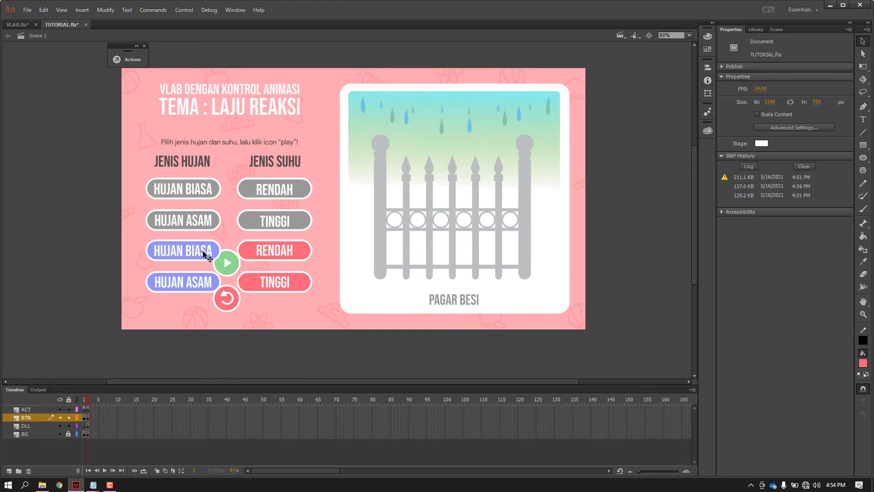
shift+click(205, 281)
shift+click(275, 282)
shift+click(276, 252)
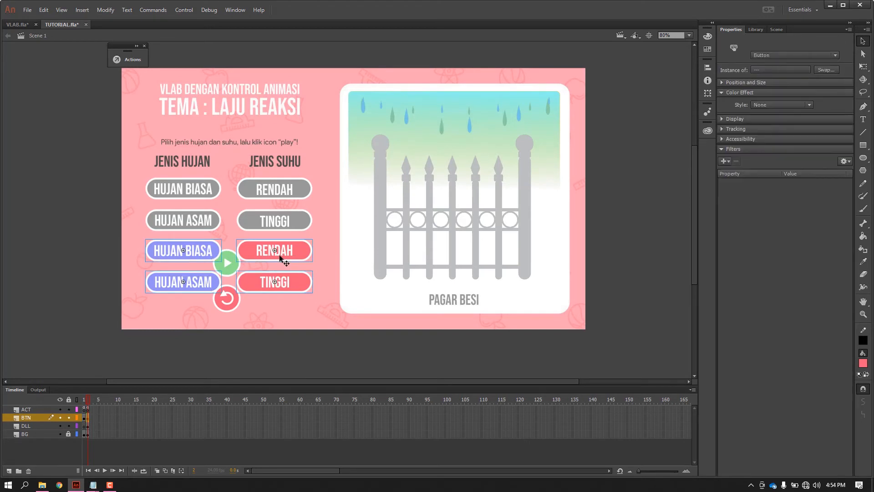
drag(288, 250, 293, 208)
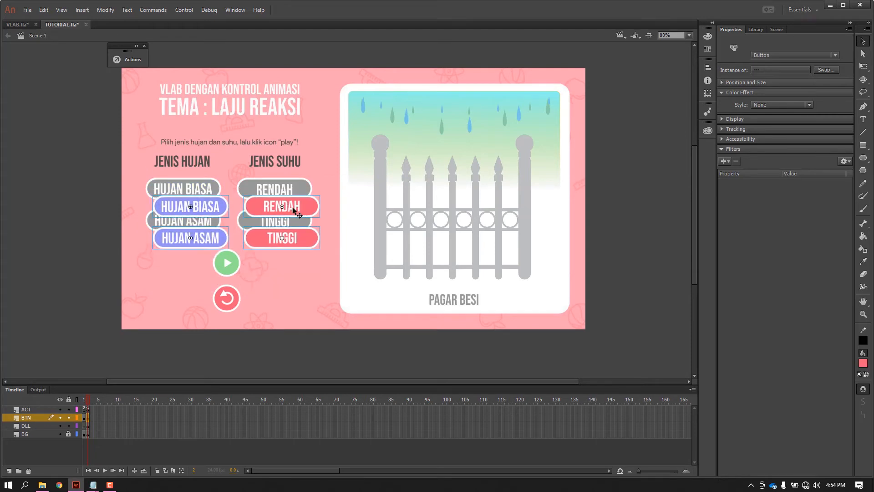
click(67, 173)
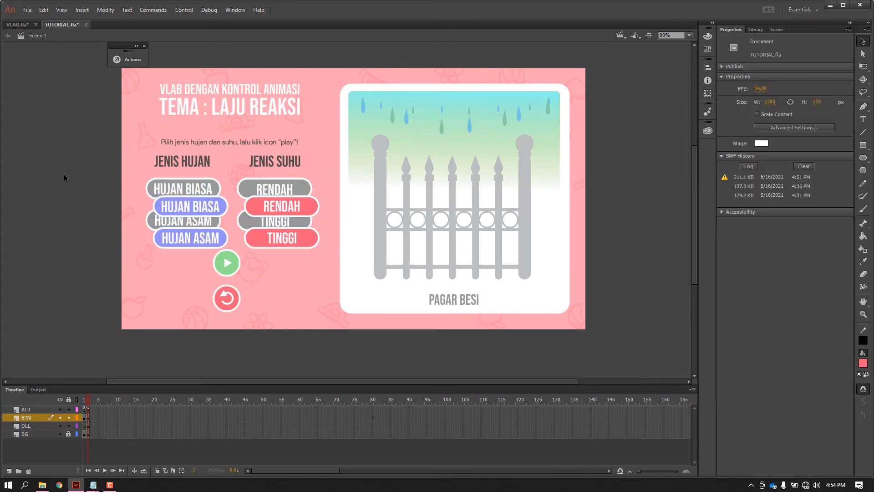
Give the grey HUJAN BIASA button the instance name tombolmatihujanbiasa.
click(155, 188)
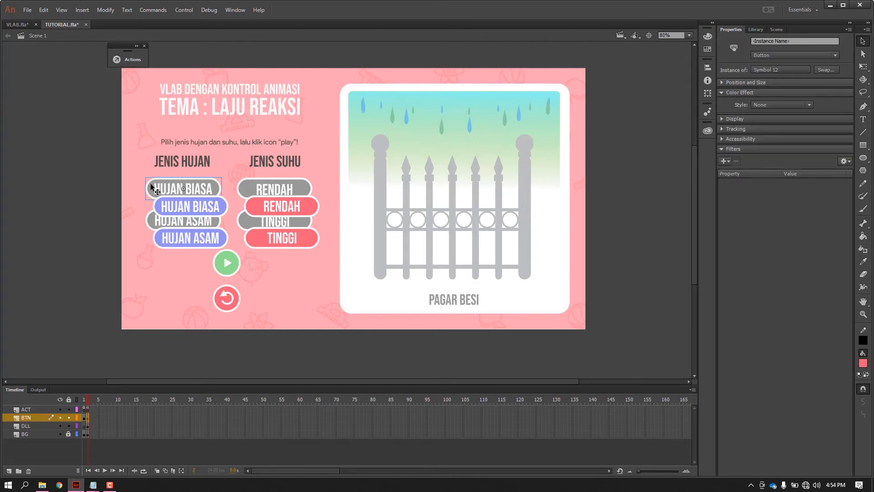
click(755, 41)
text(tom)
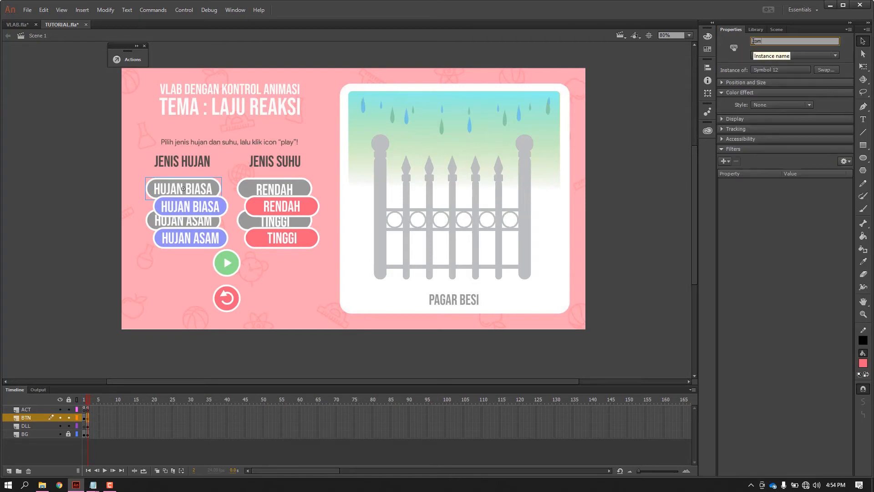
text(bolmatihujanbiasa)
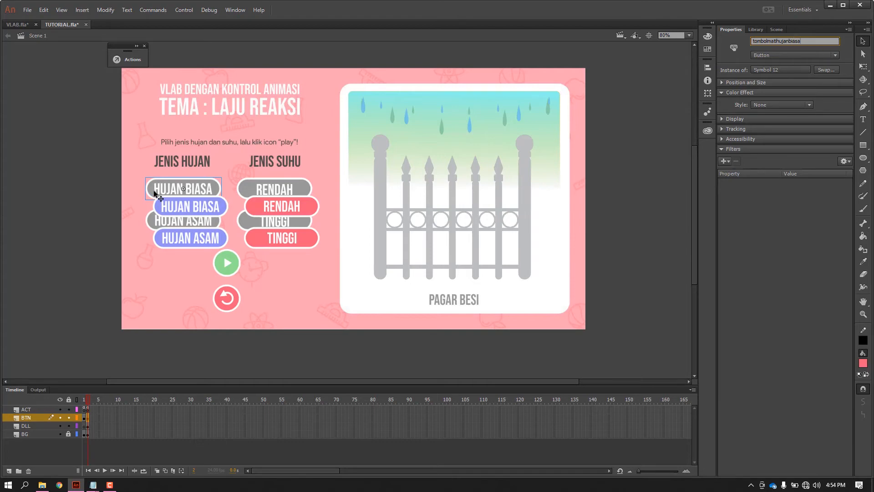
Give the blue HUJAN BIASA button the instance name tombolhiduphujanbiasa.
click(183, 207)
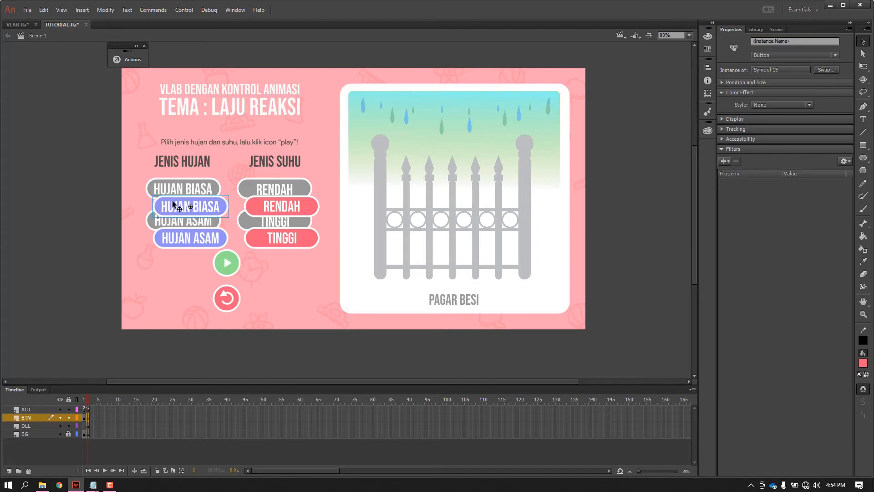
click(766, 41)
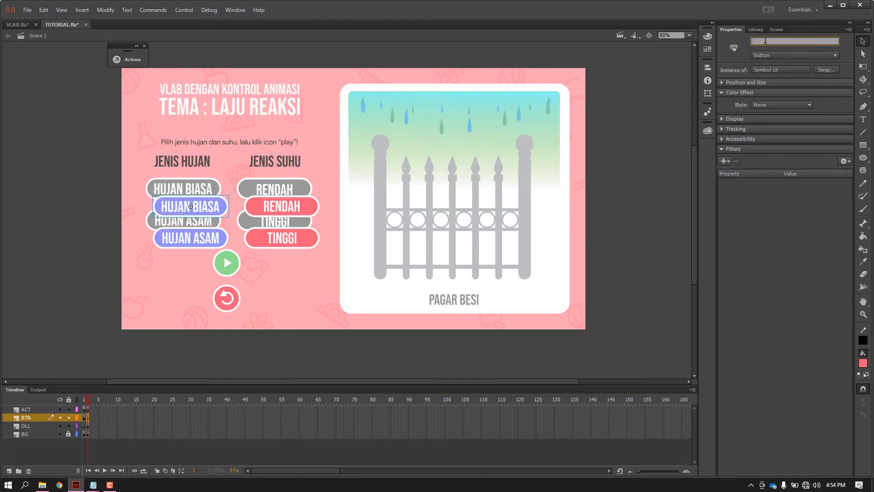
text(tombolhi)
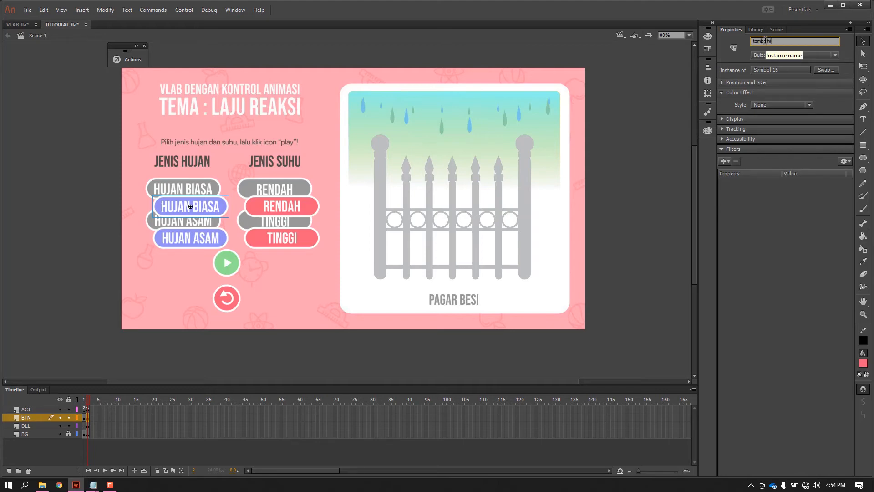
text(duphujanbiasa)
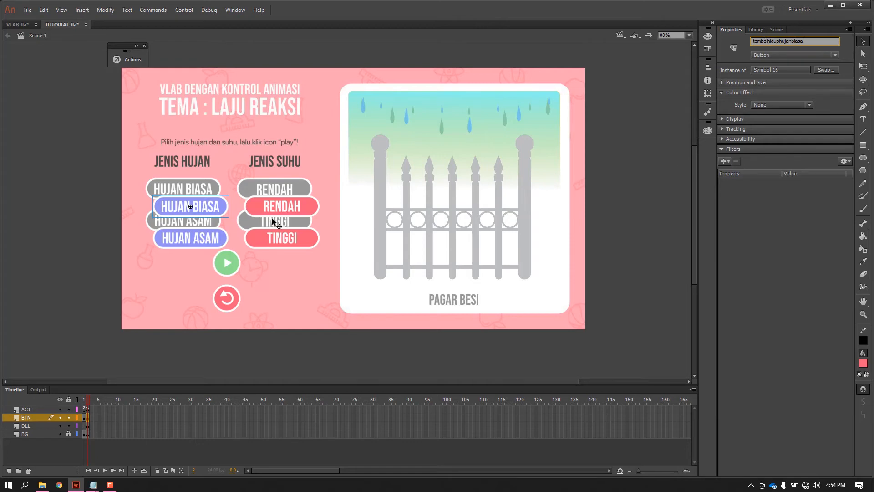
click(273, 190)
Give the grey HUJAN ASAM button the instance name tombolmatihujanasam.
click(185, 225)
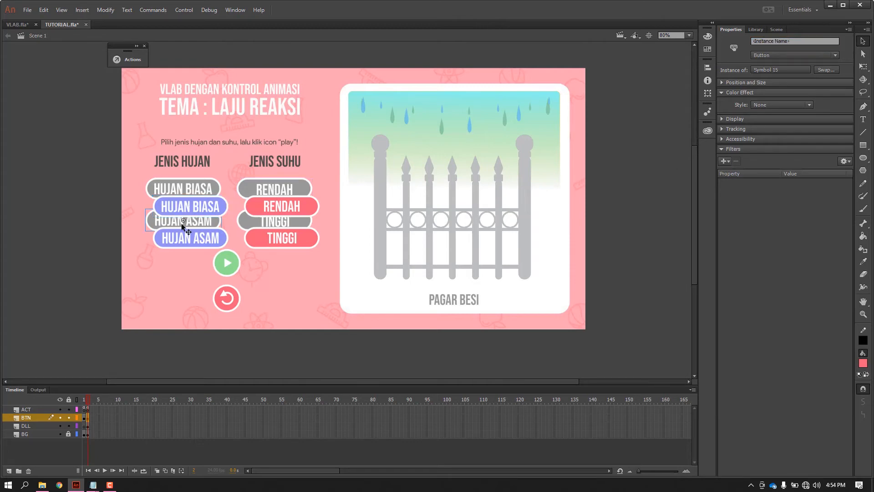
click(780, 40)
text(tom)
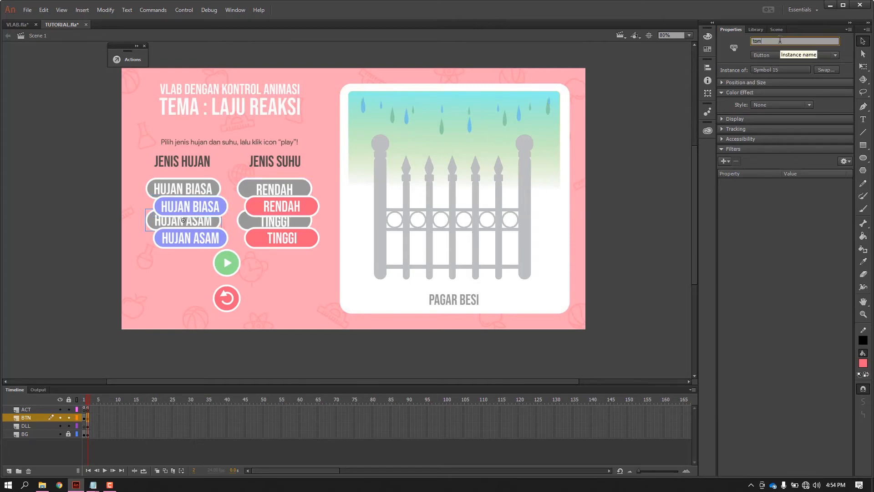
text(bolmatihujanasam)
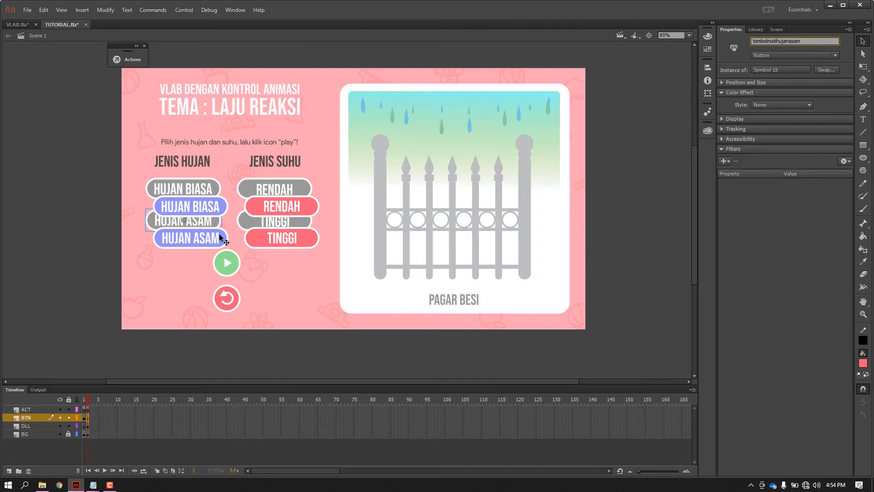
Give the blue HUJAN ASAM button the instance name tombolhiduphujanasam.
click(201, 245)
click(783, 41)
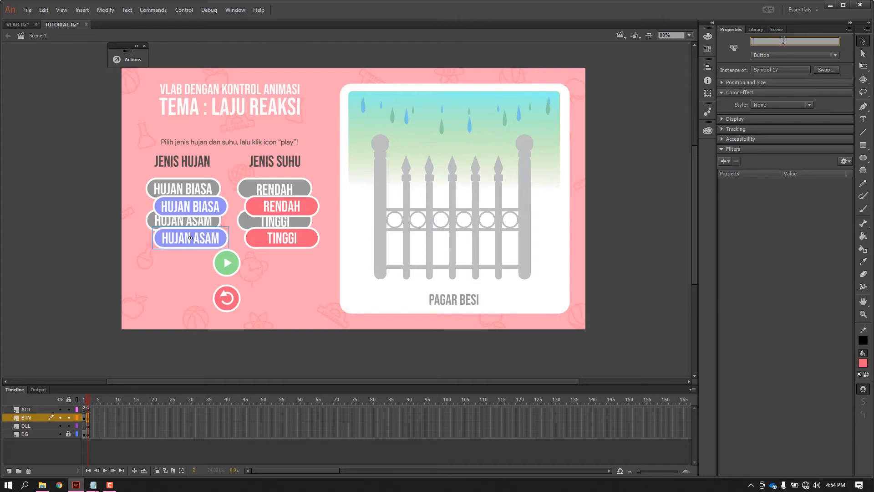
text(tombolhiduphu)
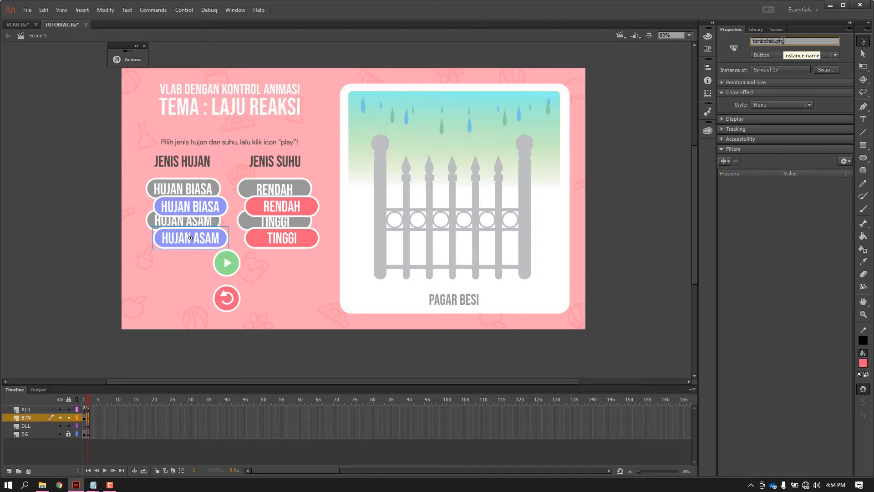
text(janasam)
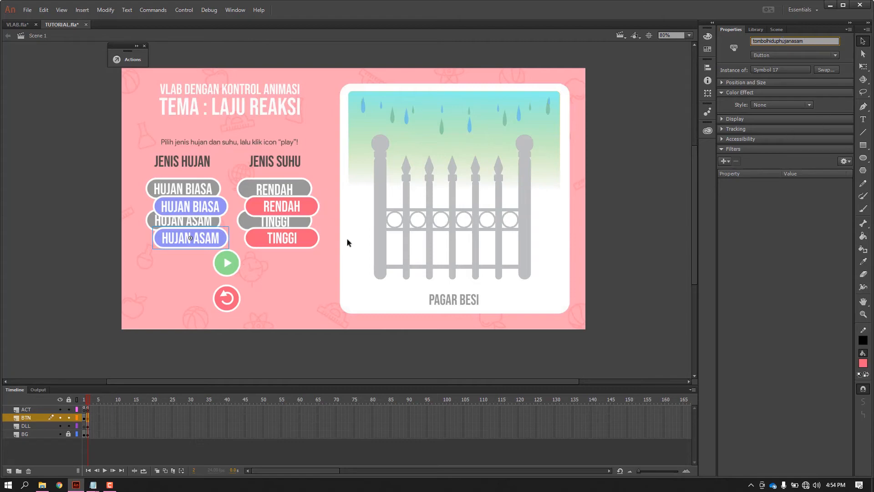
Give the grey RENDAH button the instance name tombolmatisuhurendah.
click(279, 194)
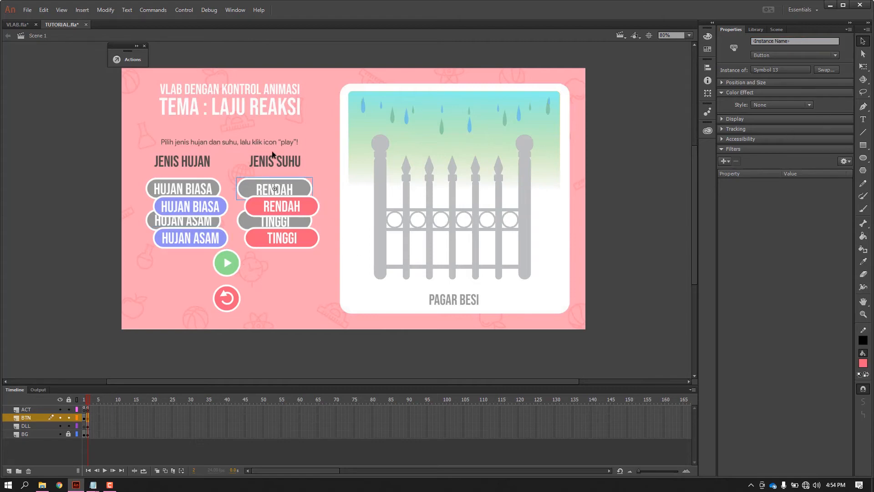
click(785, 41)
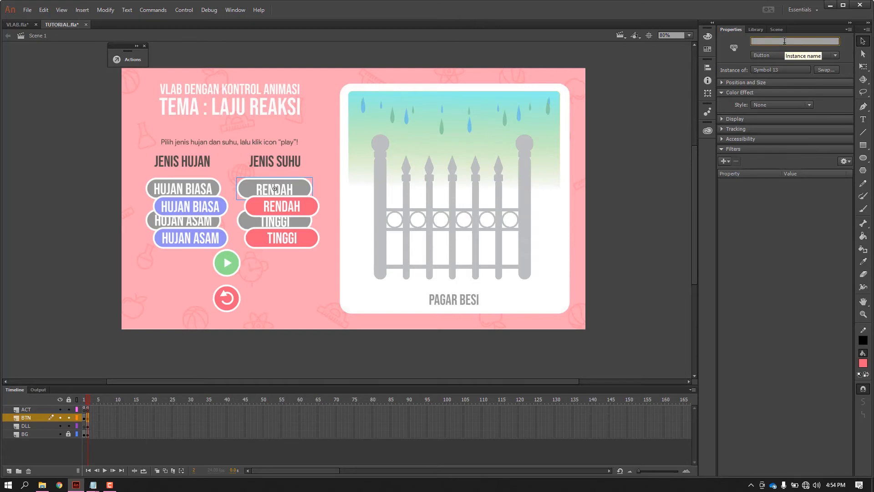
text(tombolmatisuhur)
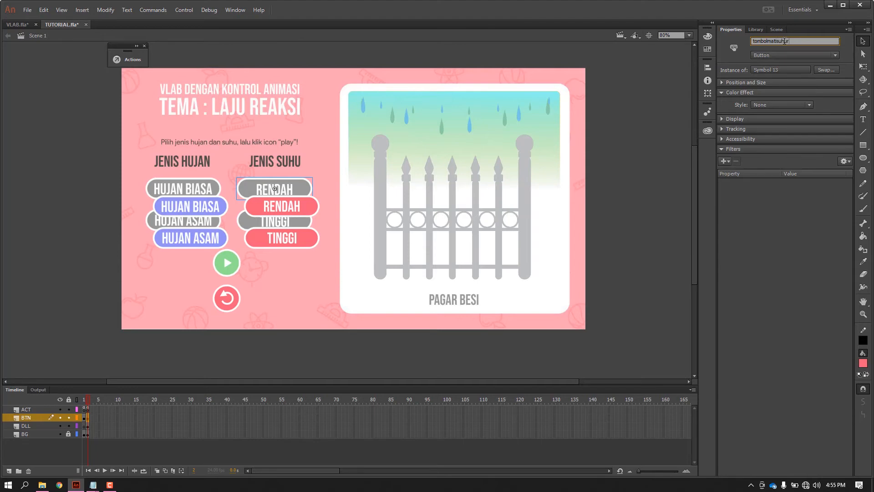
text(endah)
Give the red RENDAH button the instance name tombolhidupsuhurendah.
click(313, 208)
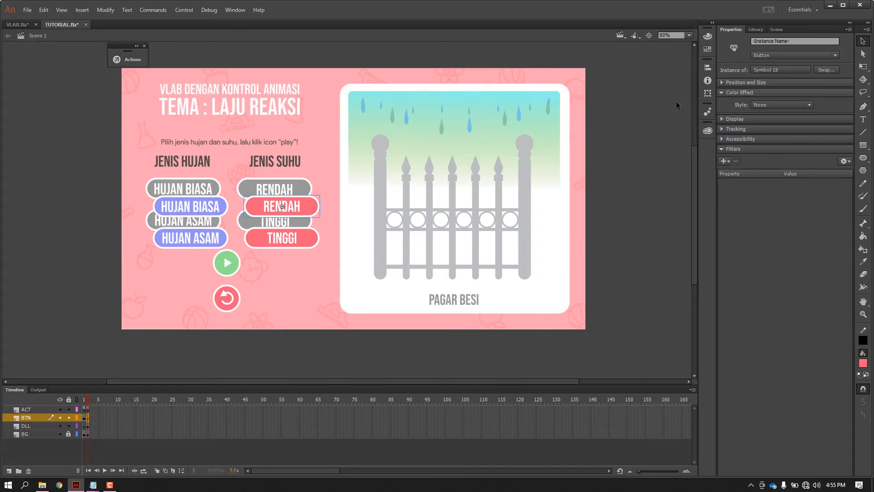
click(769, 41)
text(t)
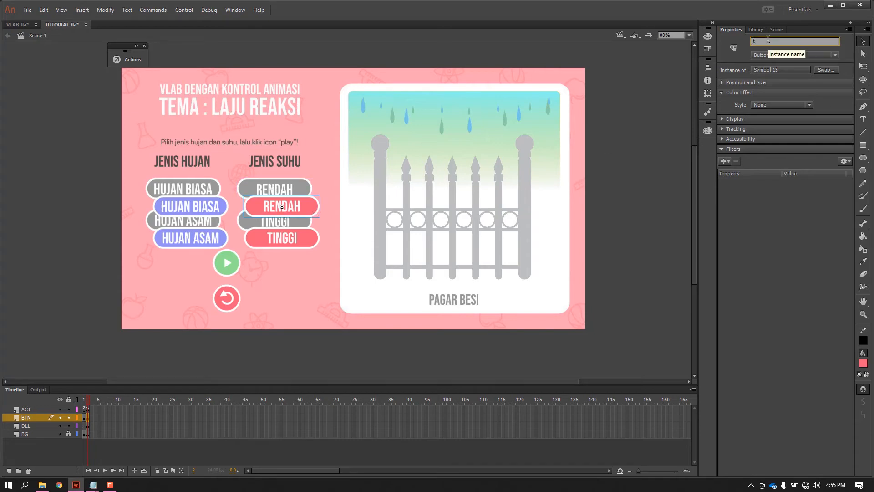
text(ombol)
text(suhupsuhurenda)
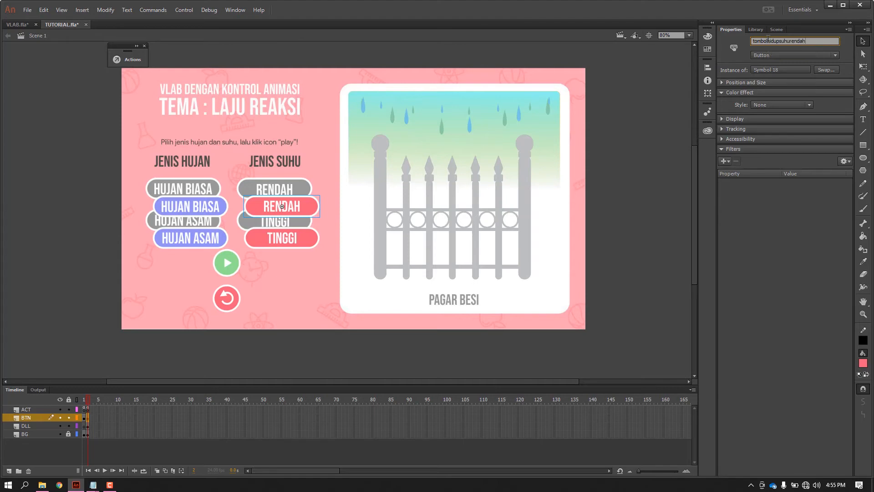
text(h)
Give the grey TINGGI button the instance name tombolmatisuhutinggi.
click(273, 228)
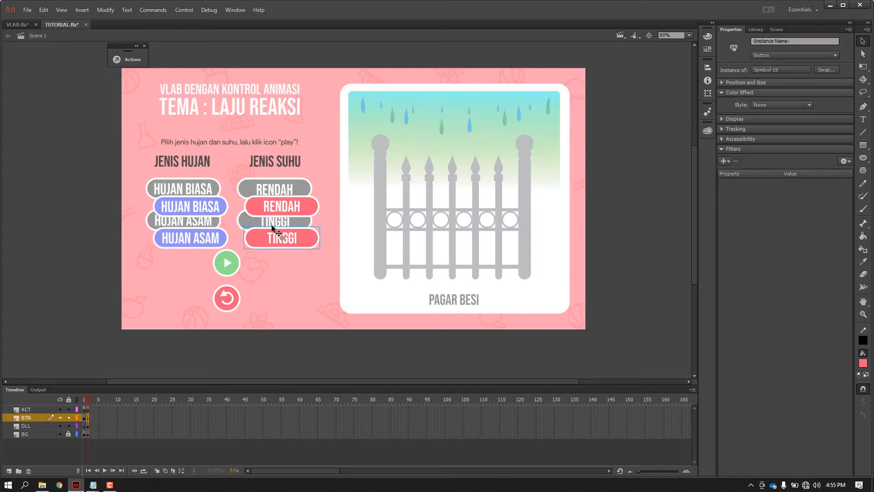
click(265, 219)
click(243, 222)
click(798, 40)
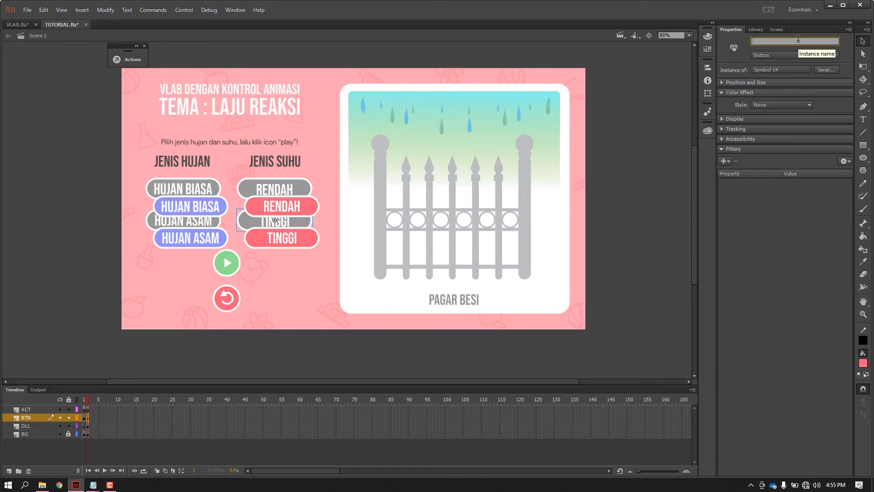
text(tombolmatisuhutinggi)
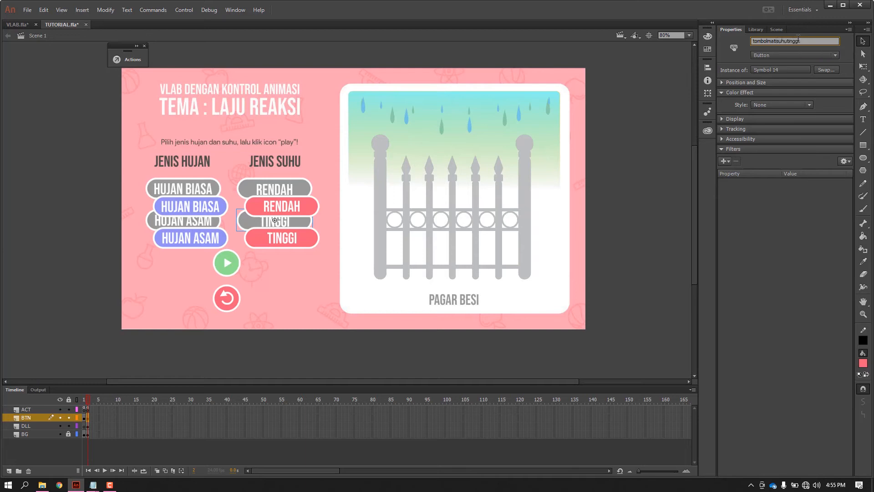
Give the red TINGGI button the instance name tombolhidupsuhutinggi.
click(303, 239)
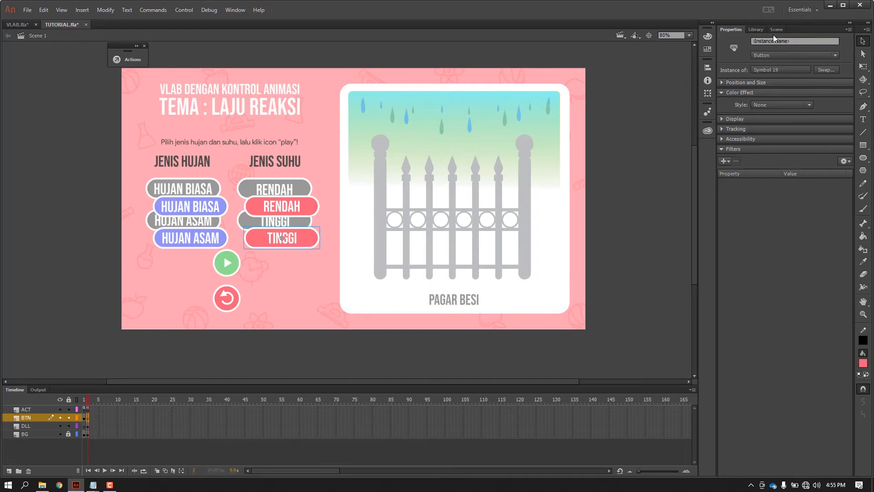
click(776, 41)
text(tombolhidup)
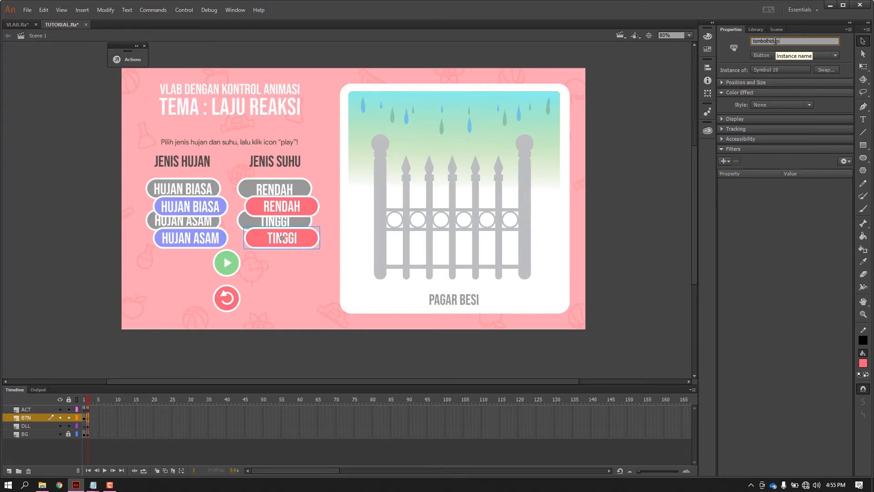
text(suhutinggi)
click(649, 240)
Check the play and reset buttons' instance names, and place the four coloured rain and temperature buttons exactly over their grey counterparts.
click(225, 266)
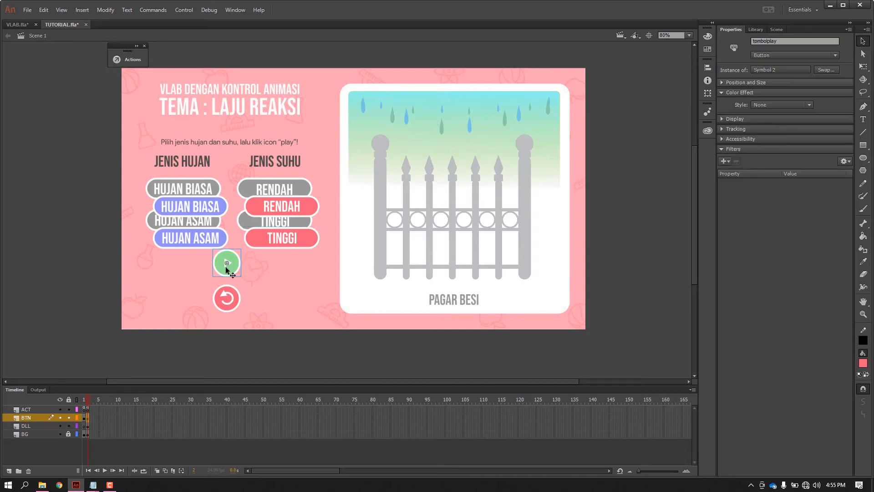
click(223, 299)
drag(207, 208, 200, 191)
drag(192, 233, 185, 215)
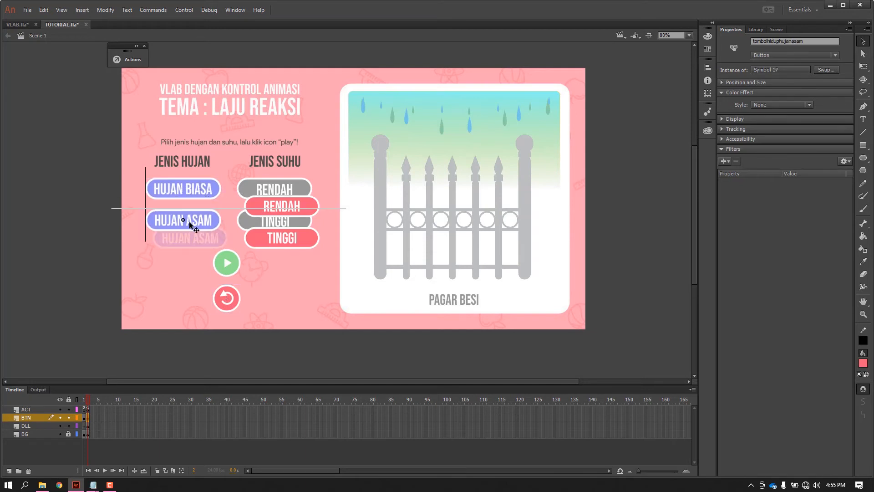
drag(301, 211, 293, 192)
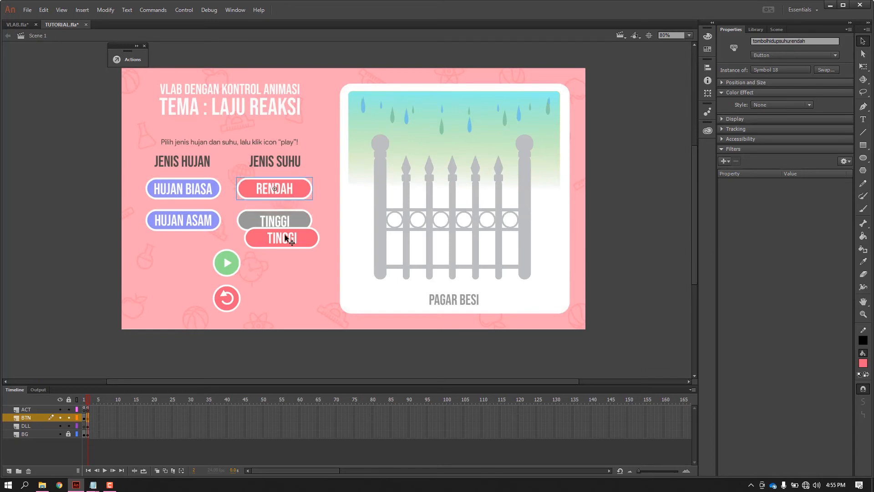
drag(290, 240, 282, 219)
click(621, 199)
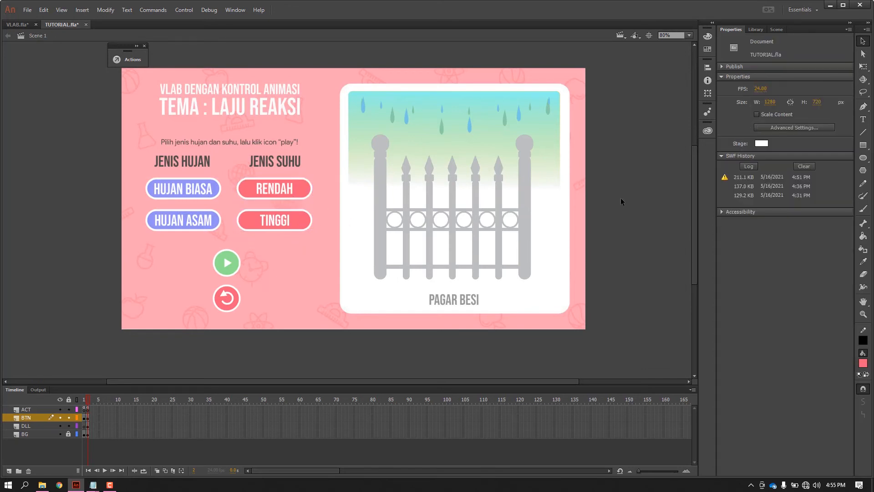
Open the script of frame 2 on the ACT layer and review its visibility and stop lines against the stage.
click(86, 409)
key(F9)
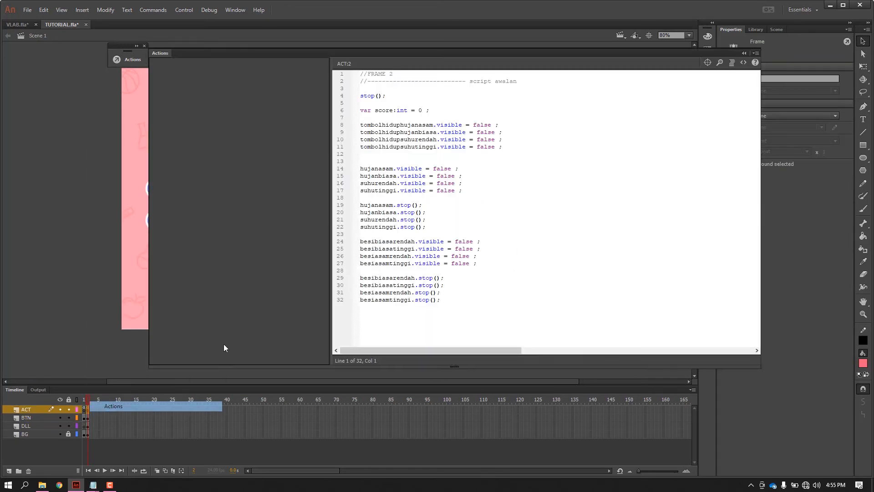
drag(511, 54, 662, 56)
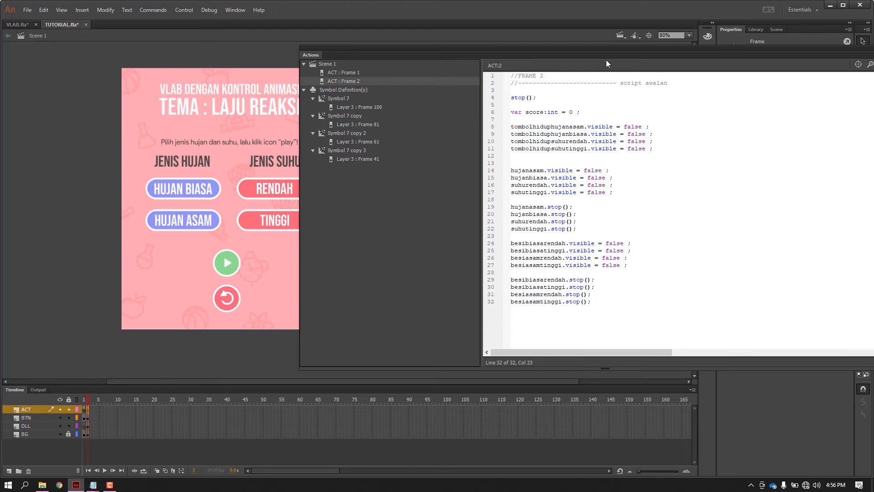
drag(605, 59, 339, 185)
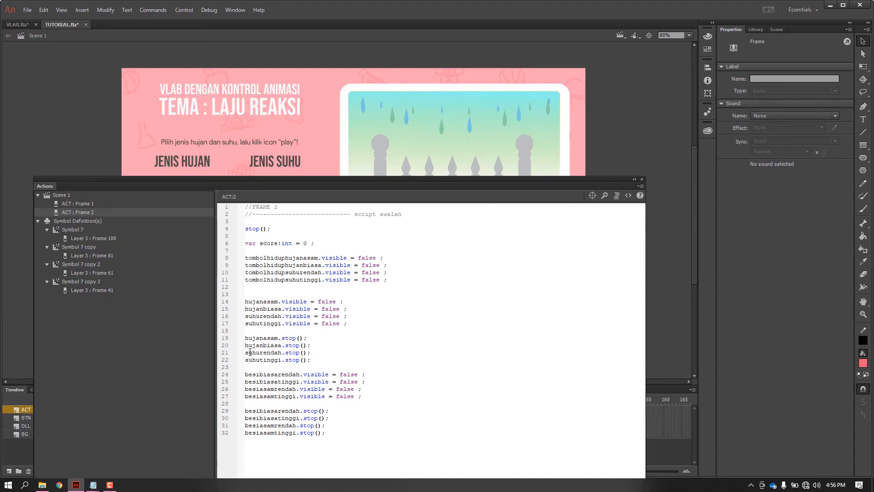
drag(413, 191, 417, 224)
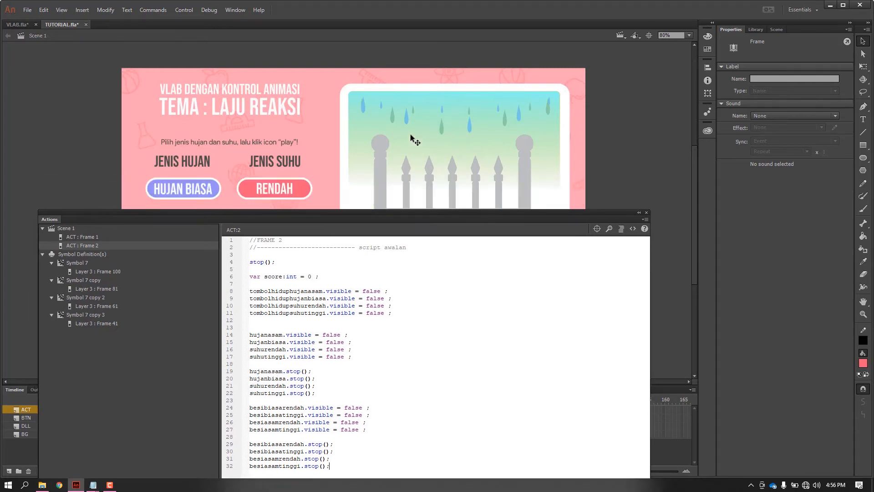
drag(526, 211, 400, 217)
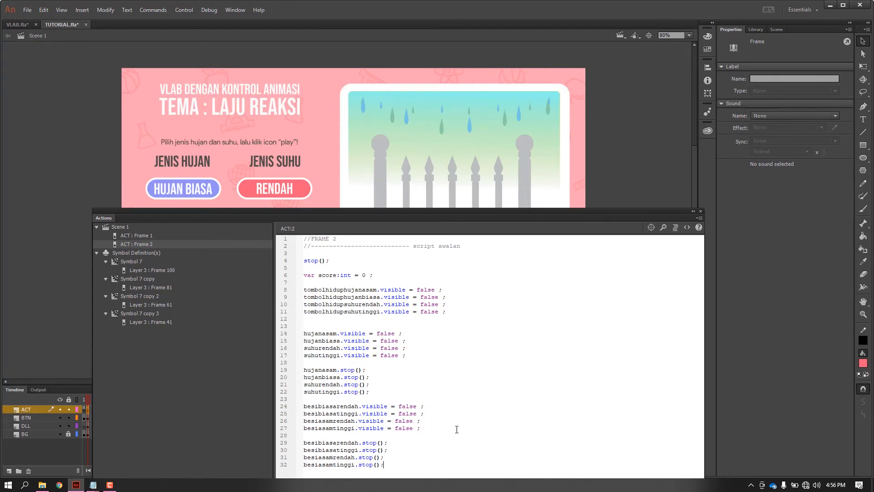
mouse_move(307, 370)
mouse_down()
mouse_move(381, 396)
mouse_move(304, 369)
mouse_up()
click(386, 377)
drag(431, 210, 432, 135)
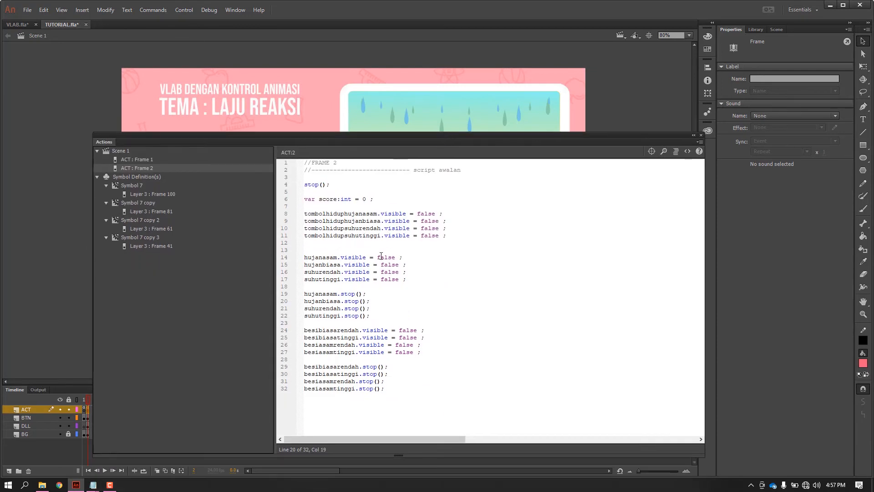
Collapse the script window, test the movie to check the buttons' starting state, and close the preview.
click(694, 136)
key(ctrl+Return)
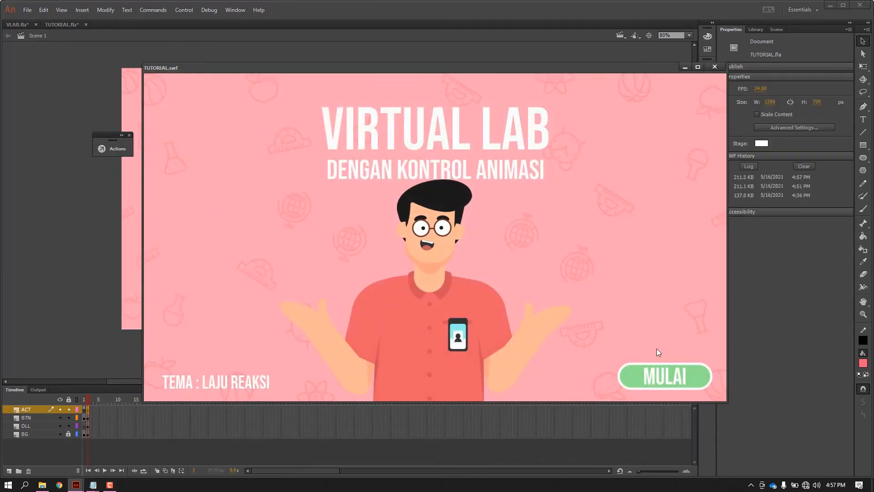
click(667, 377)
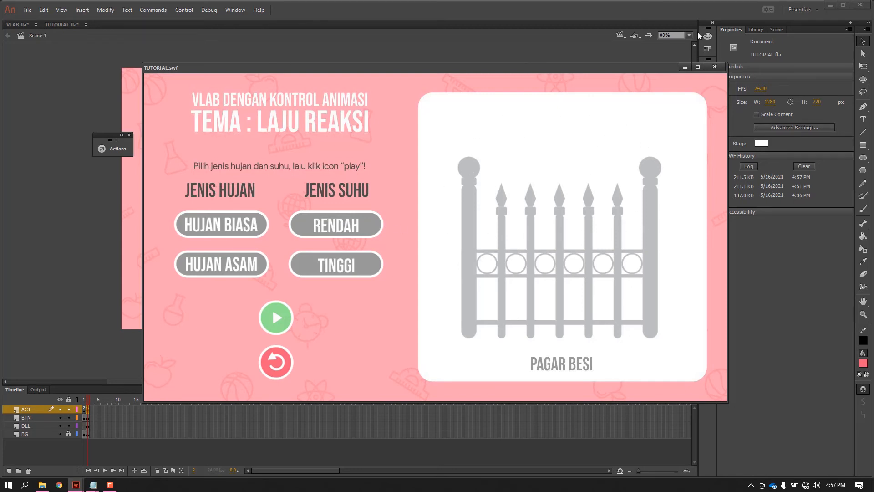
click(716, 67)
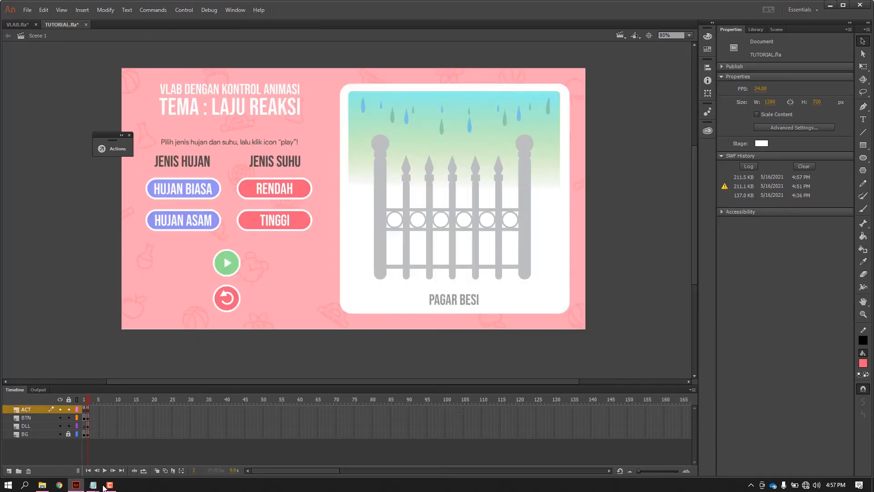
Switch to script.txt in Notepad and copy the "script kontrol animasi" block through the end of the tombolmatisuhutinggiklik function.
mouse_move(93, 484)
click(62, 448)
scroll(340, 201, down, 8)
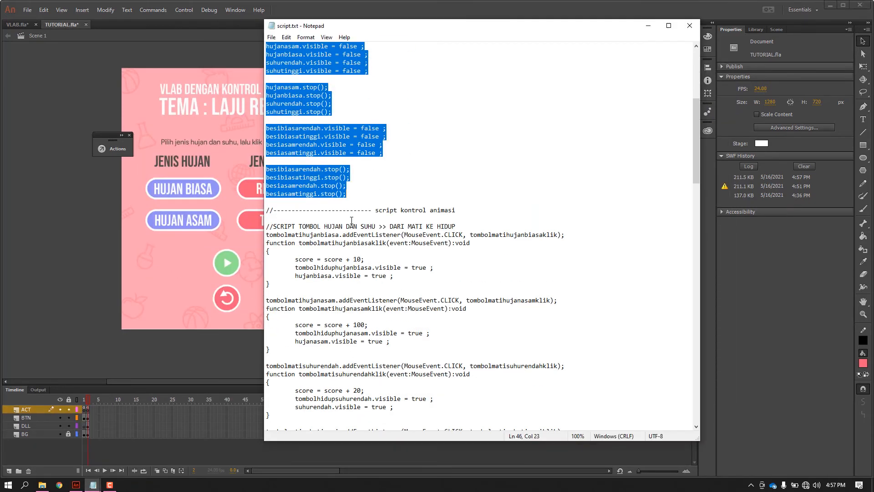
scroll(290, 142, down, 2)
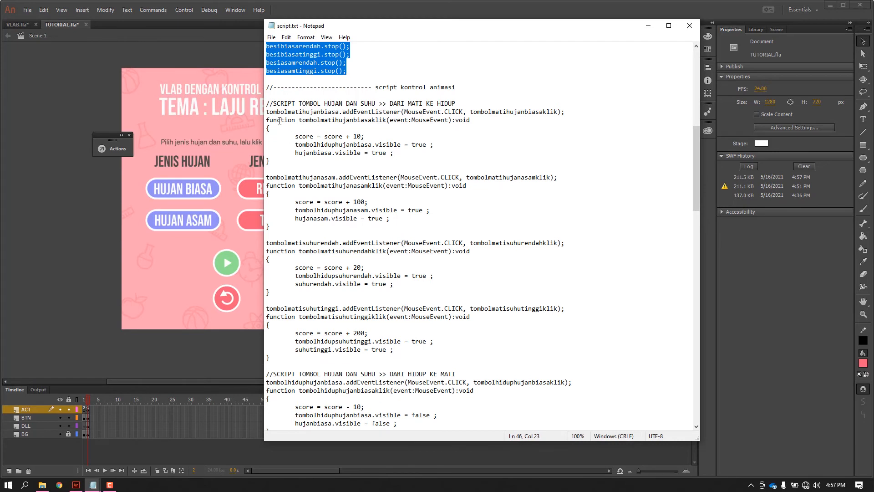
drag(269, 87, 432, 354)
key(ctrl+c)
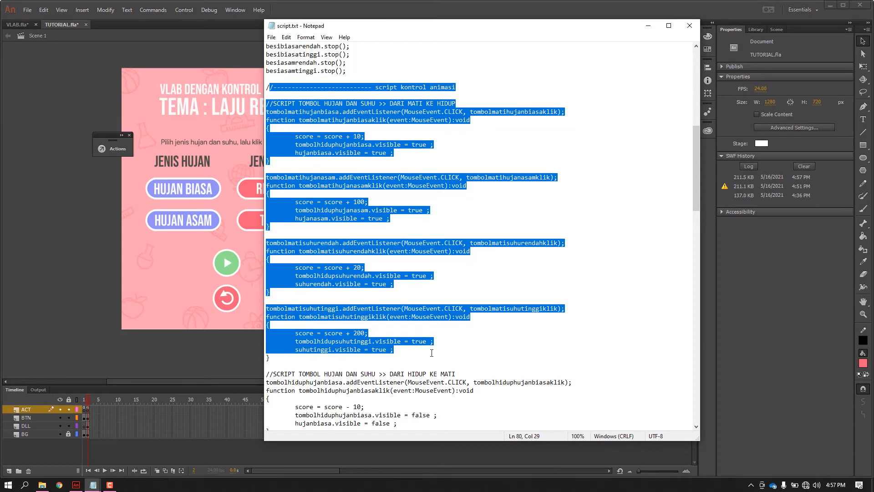
drag(431, 353, 448, 126)
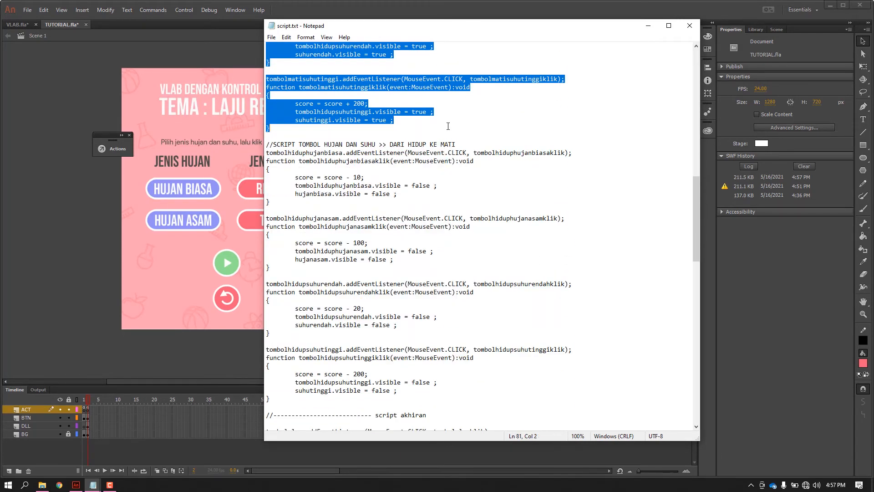
scroll(451, 136, up, 8)
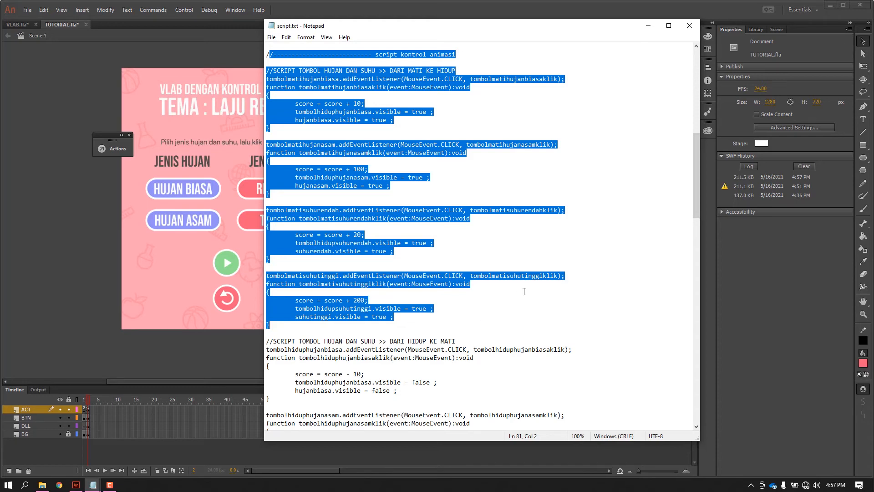
Paste the copied animation-control code at the end of the ACT layer's frame 2 script, separated by a blank line.
right_click(86, 409)
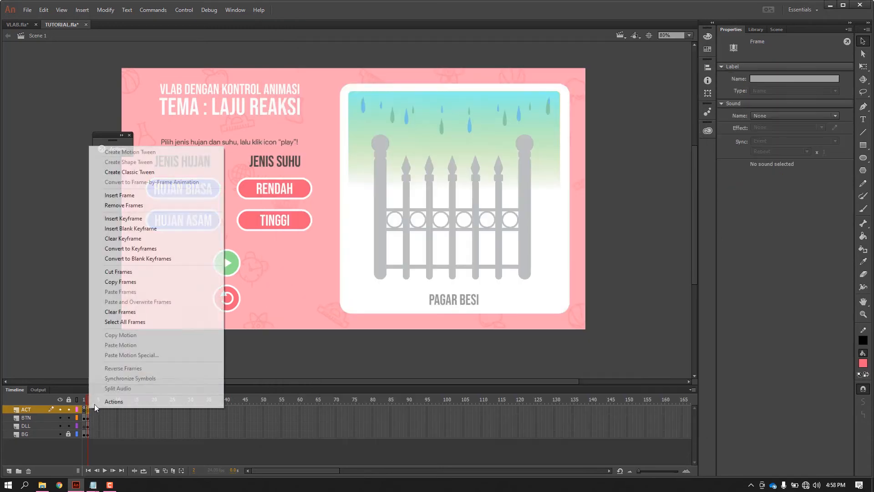
click(110, 404)
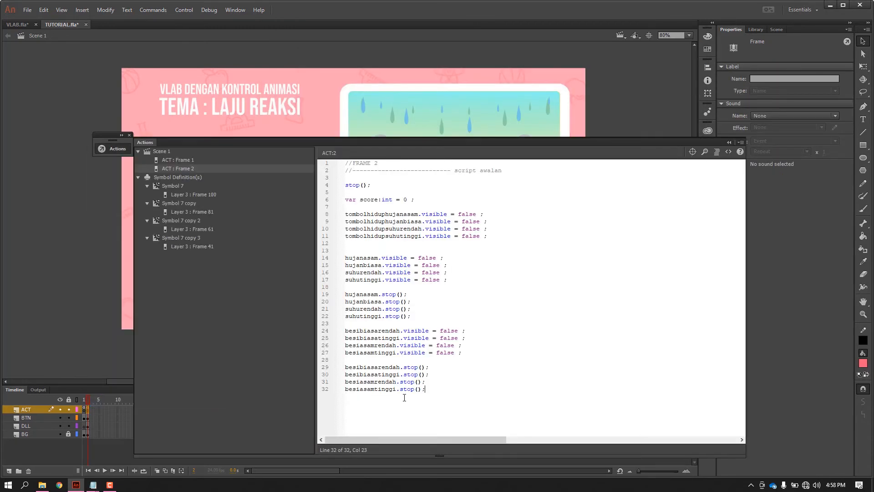
key(Return)
key(Return)
key(ctrl+v)
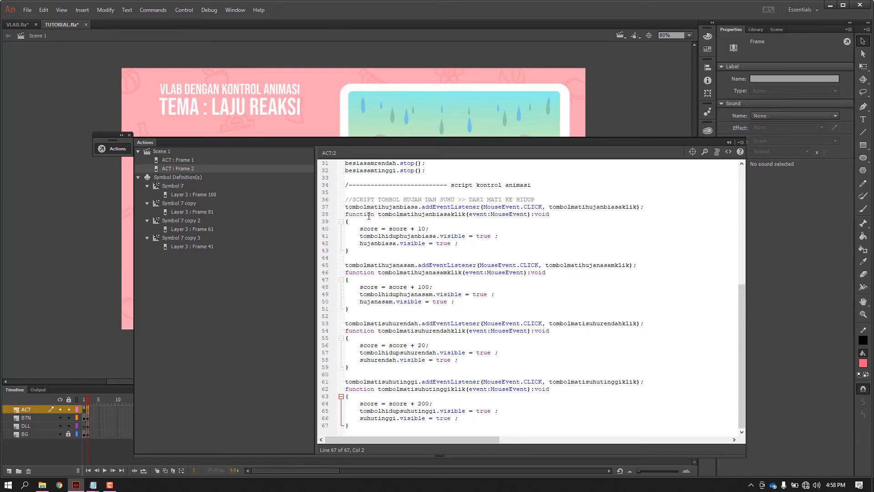
Examine the pasted off-to-on button functions beside the stage, including the score line in tombolmatihujanasamklik.
drag(423, 142, 622, 110)
drag(246, 189, 191, 196)
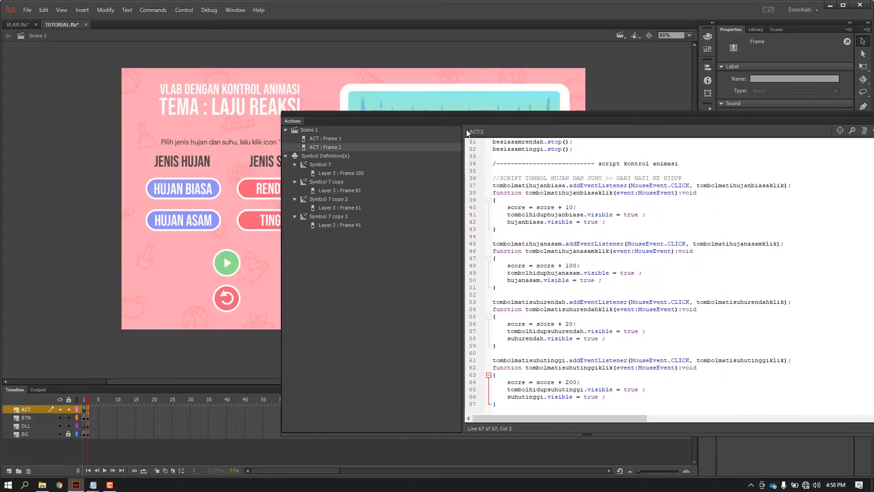
drag(536, 121, 441, 94)
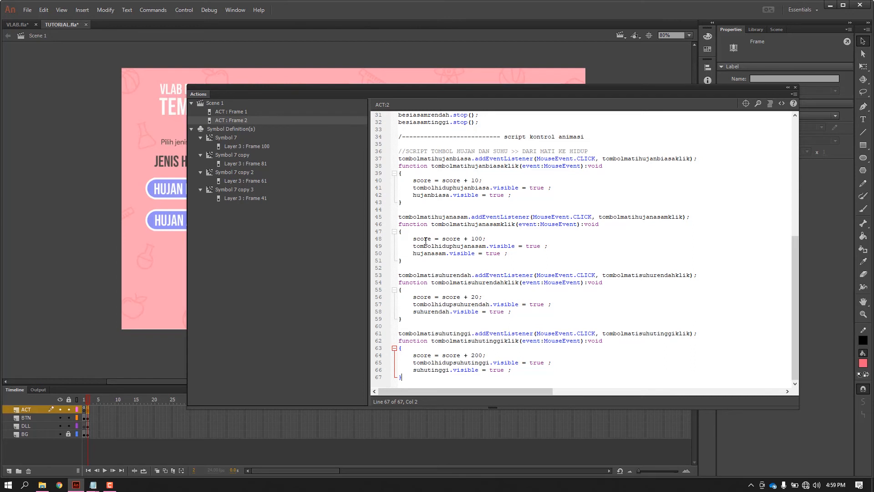
drag(413, 239, 486, 240)
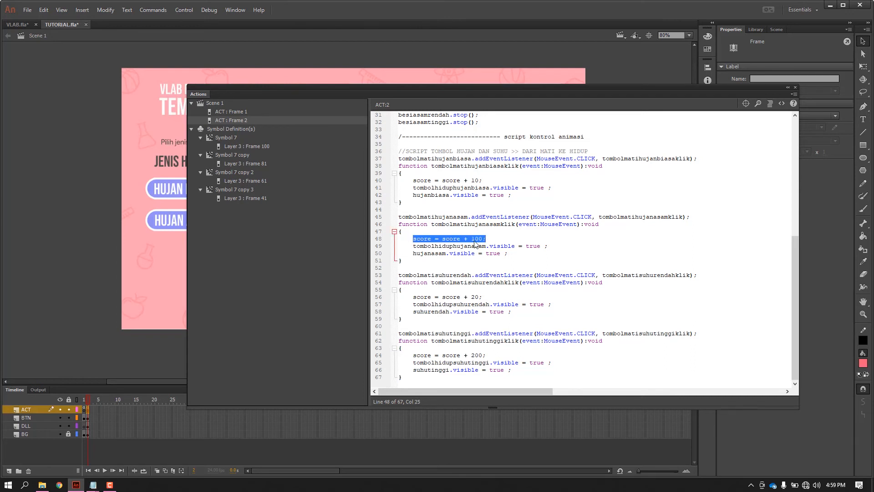
Examine the score and visibility lines of the four off-to-on rain and temperature button functions.
click(479, 238)
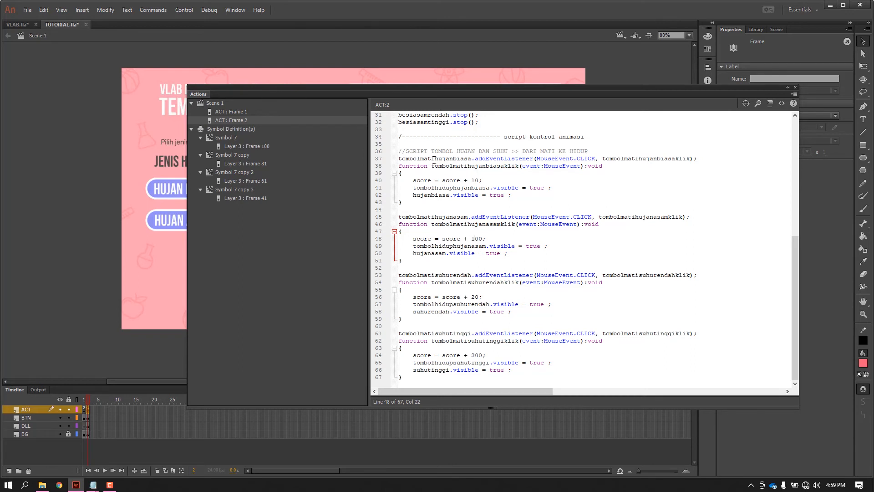
click(474, 181)
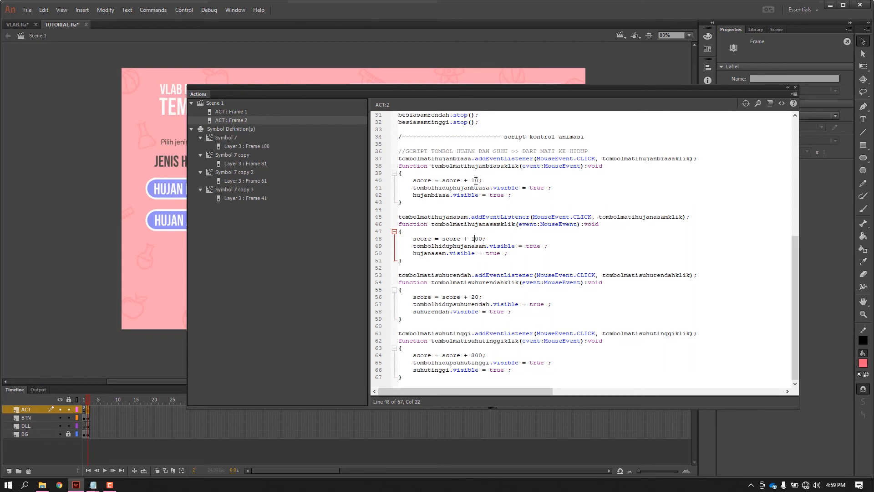
click(476, 239)
drag(413, 246, 484, 244)
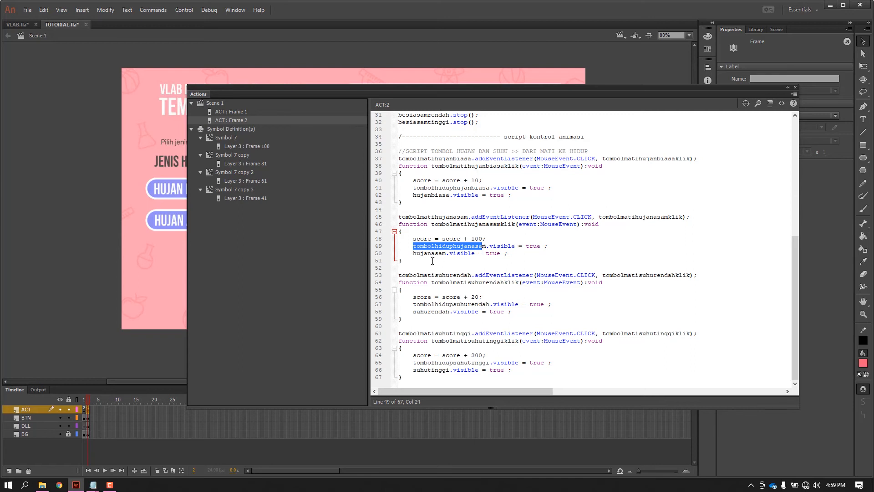
drag(428, 253, 507, 254)
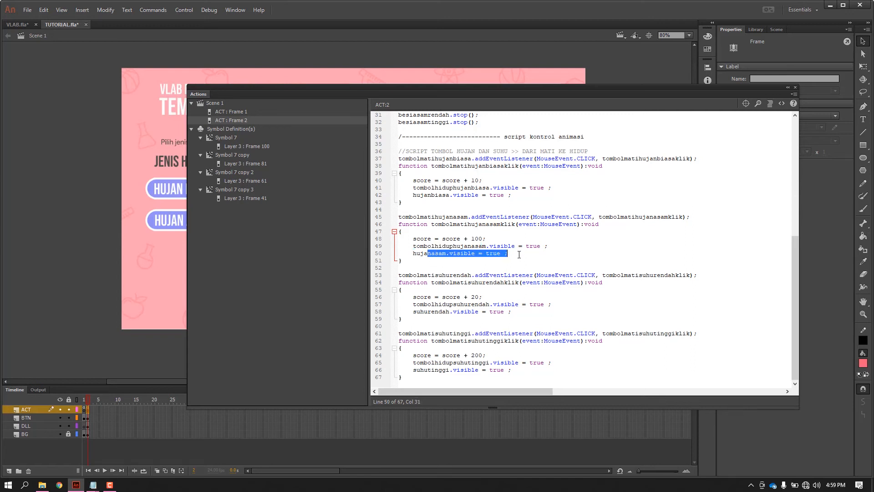
click(533, 282)
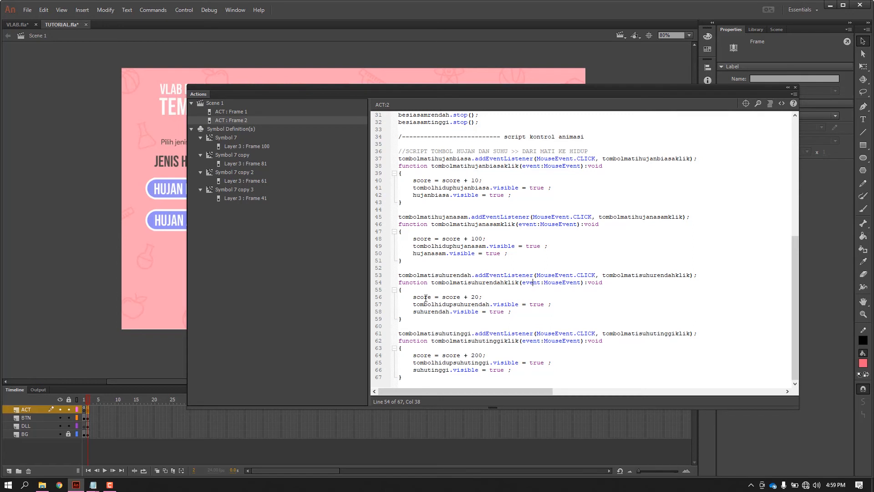
drag(413, 298, 490, 298)
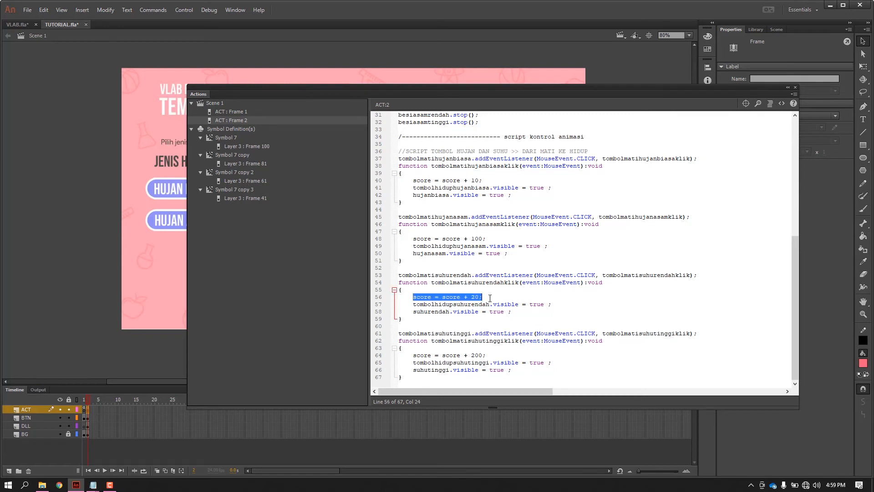
click(490, 298)
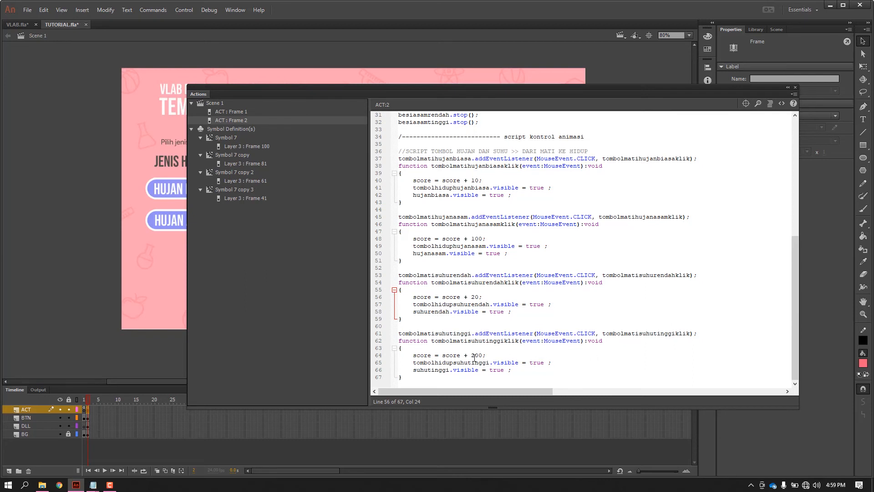
drag(413, 355, 492, 355)
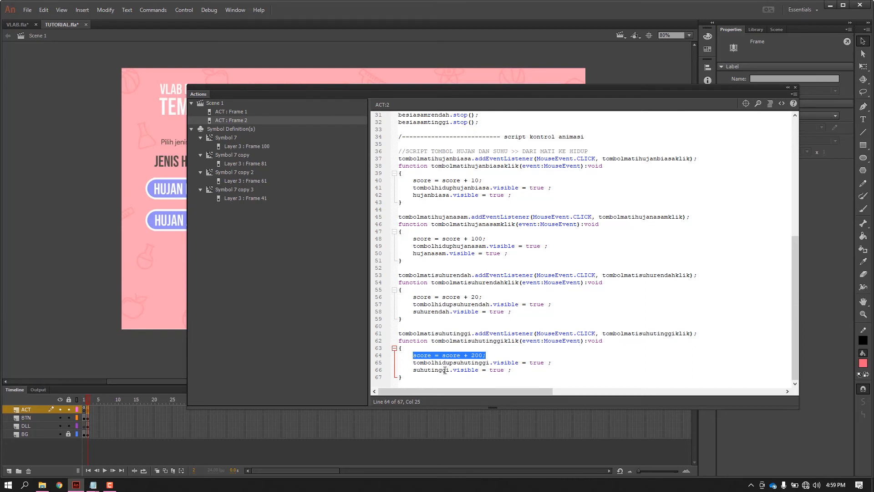
click(630, 329)
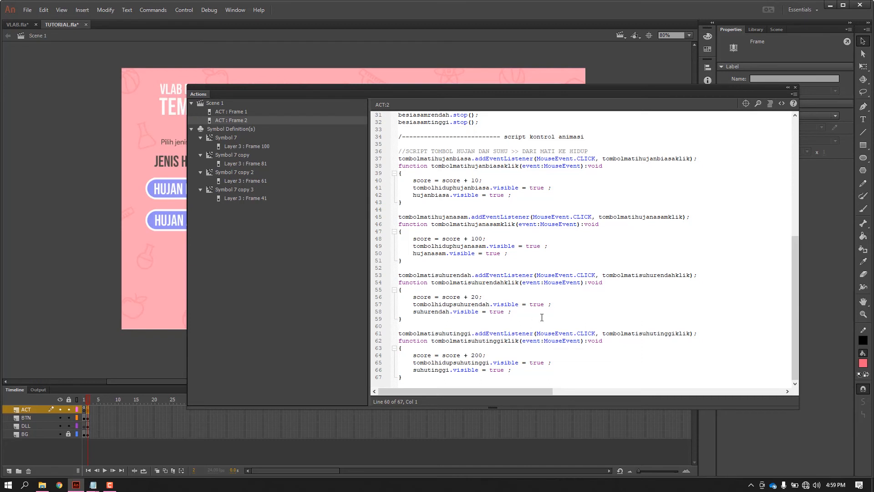
Test the movie by switching on HUJAN BIASA, RENDAH, HUJAN ASAM and TINGGI, and close the preview.
click(788, 87)
key(ctrl+Return)
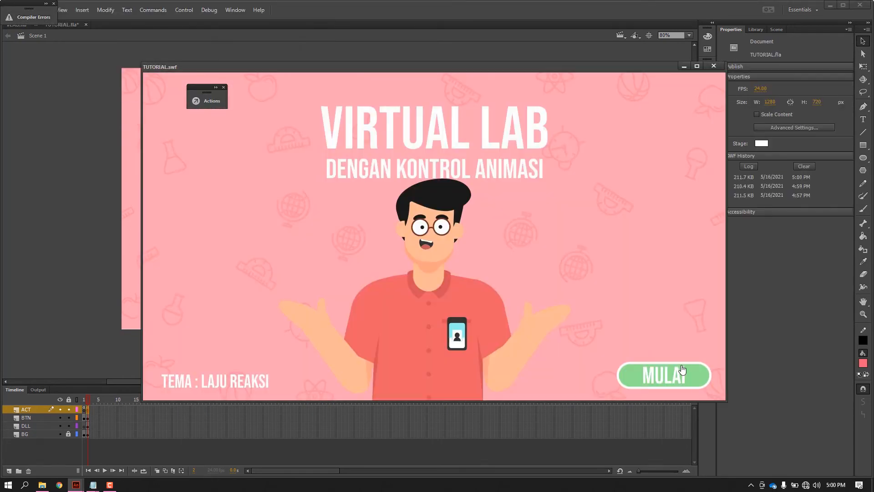
click(689, 375)
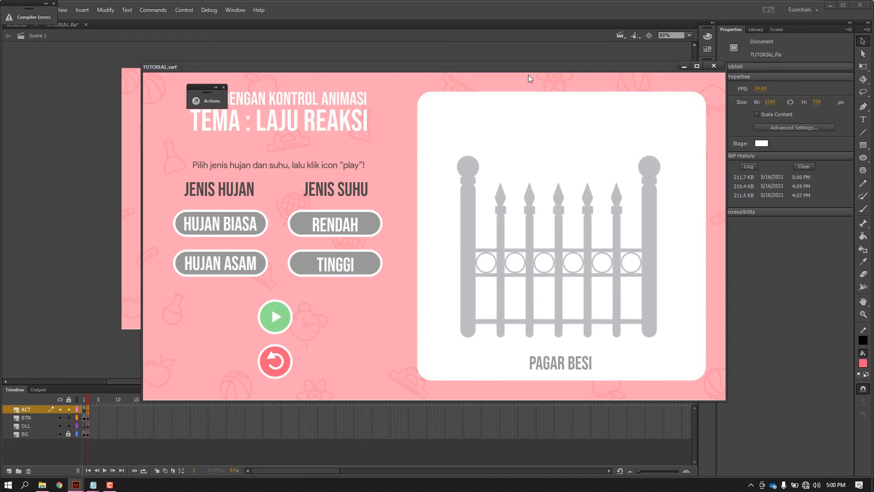
click(209, 234)
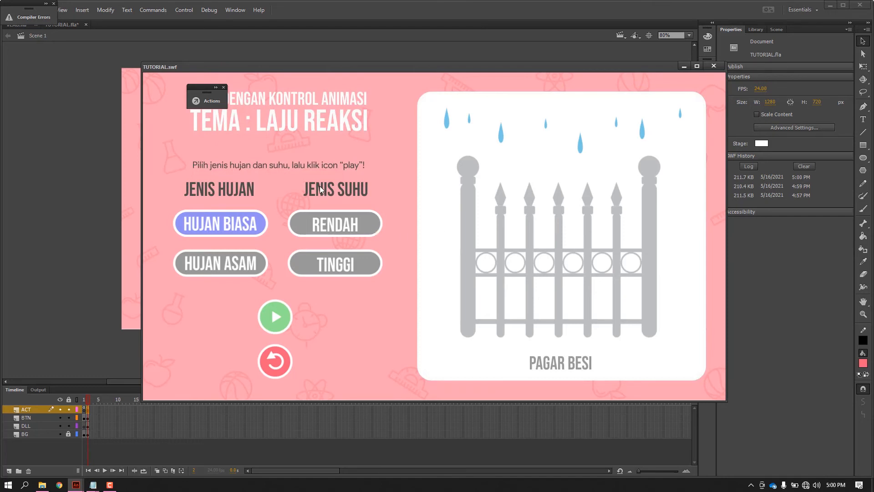
click(329, 226)
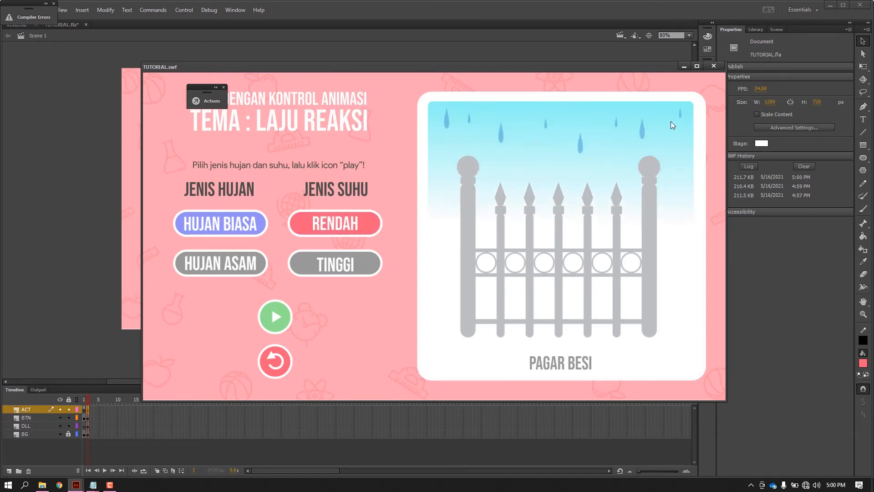
click(226, 263)
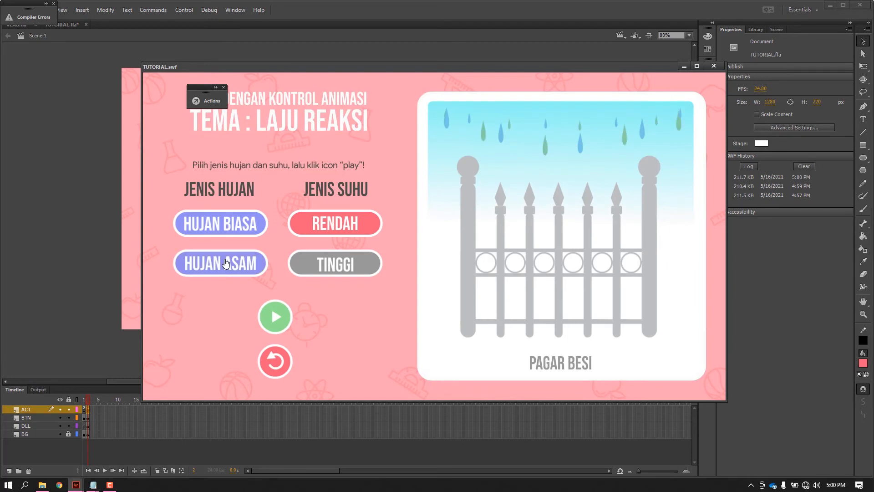
click(336, 268)
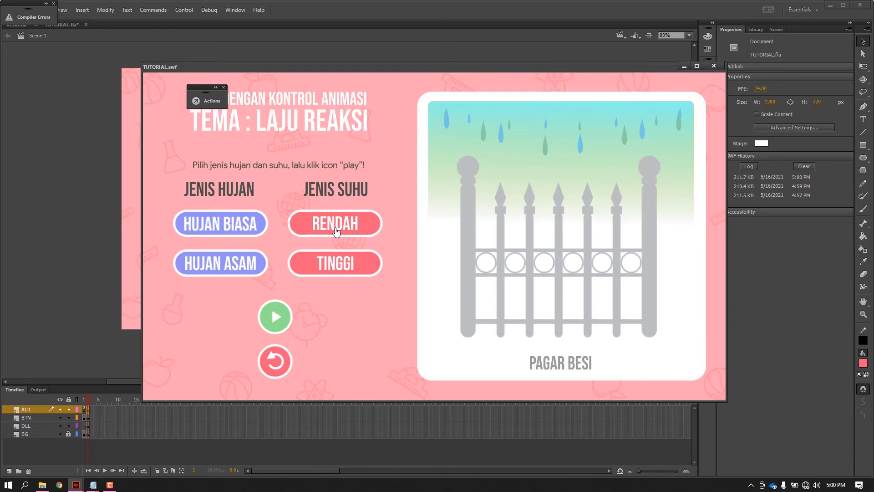
click(714, 66)
Switch to script.txt in Notepad and copy the "DARI HIDUP KE MATI" block through the end of the tombolhidupsuhutinggiklik function.
mouse_move(93, 485)
click(121, 444)
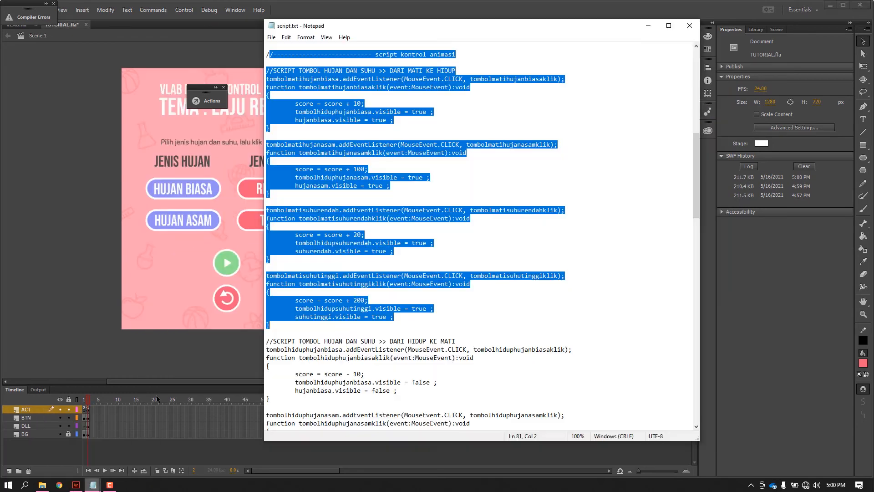
scroll(443, 265, down, 5)
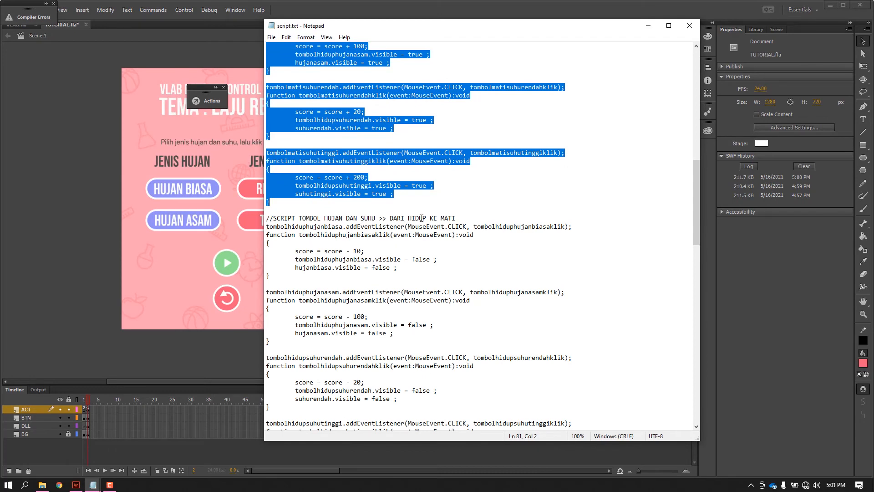
drag(267, 219, 317, 270)
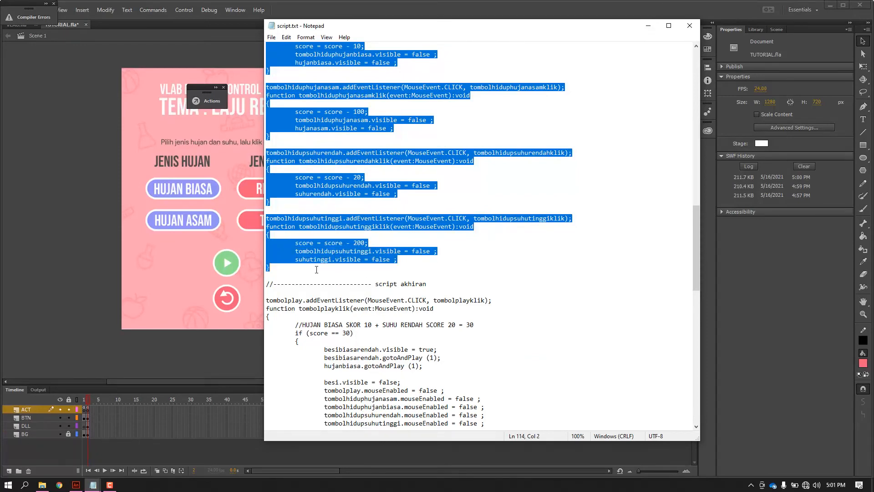
Paste the copied on-to-off button code at the end of the ACT layer's frame 2 script.
click(88, 411)
right_click(88, 411)
click(108, 405)
scroll(395, 280, down, 8)
click(421, 364)
text(//SCRIPT TOMBOL HUJAN DAN SUHU >> DARI HIDUP KE MATI tombolhiduphujanbiasa.addEventListener(MouseEvent.CLICK, tombolhiduphujanbiasaklik); function tombolhiduphujanbiasaklik(event:MouseEvent):void { 	score = score - 10; 	tombolhiduphujanbiasa.visible = false ; 	hujanbiasa.visible = false ; }  tombolhiduphujanasam.addEventListener(MouseEvent.CLICK, tombolhiduphujanasamklik); function tombolhiduphujanasamklik(event:MouseEvent):void { 	score = score - 100; 	tombolhiduphujanasam.visible = false ; 	hujanasam.visible = false ; }  tombolhidupsuhurendah.addEventListener(MouseEvent.CLICK, tombolhidupsuhurendahklik); function tombolhidupsuhurendahklik(event:MouseEvent):void { 	score = score - 20; 	tombolhidupsuhurendah.visible = false ; 	suhurendah.visible = false ; }  tombolhidupsuhutinggi.addEventListener(MouseEvent.CLICK, tombolhidupsuhutinggiklik); function tombolhidupsuhutinggiklik(event:MouseEvent):void { 	score = score - 200; 	tombolhidupsuhutinggi.visible = false ; 	suhutinggi.visible = false ; })
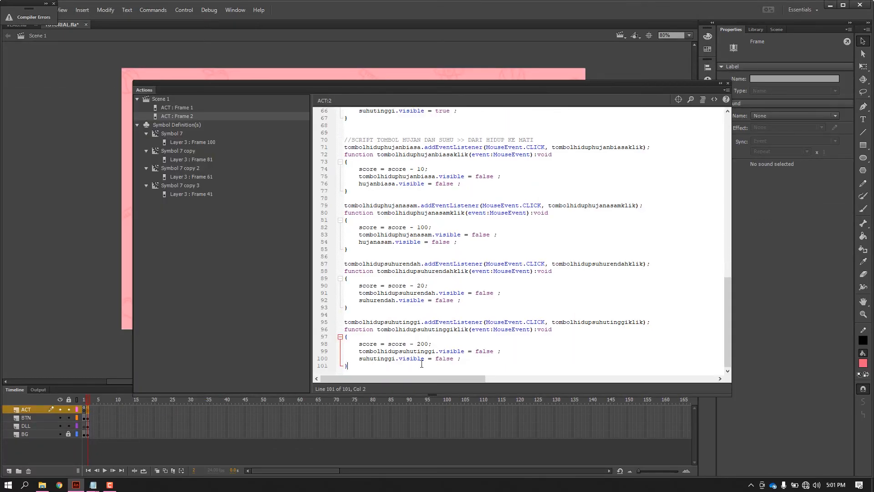
Examine the pasted "DARI HIDUP KE MATI" functions, including the score line in tombolhiduphujanbiasaklik.
scroll(430, 233, up, 2)
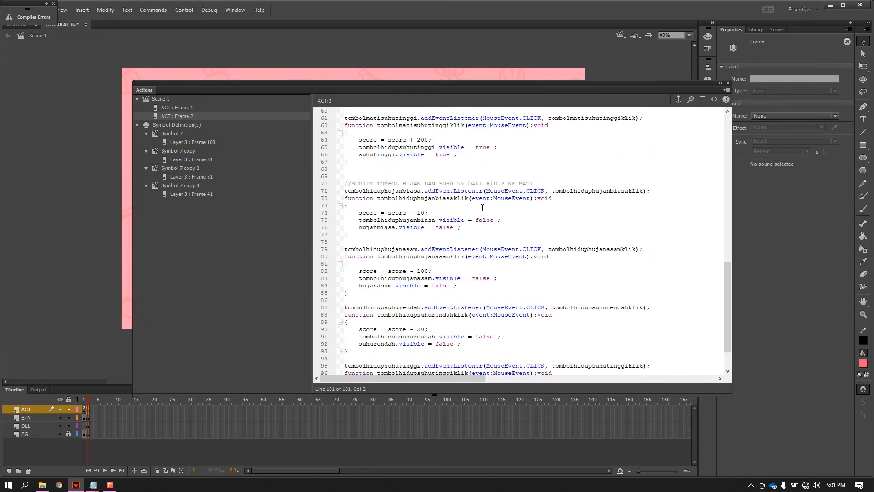
scroll(482, 208, down, 1)
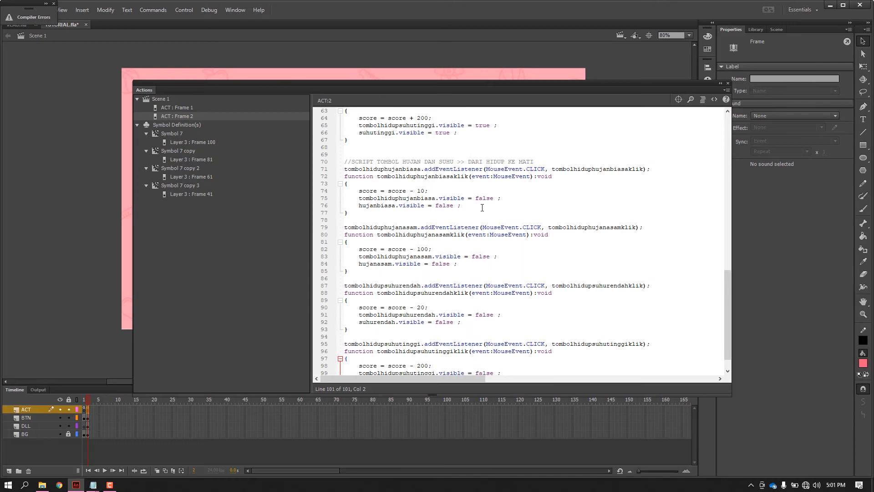
drag(468, 161, 544, 160)
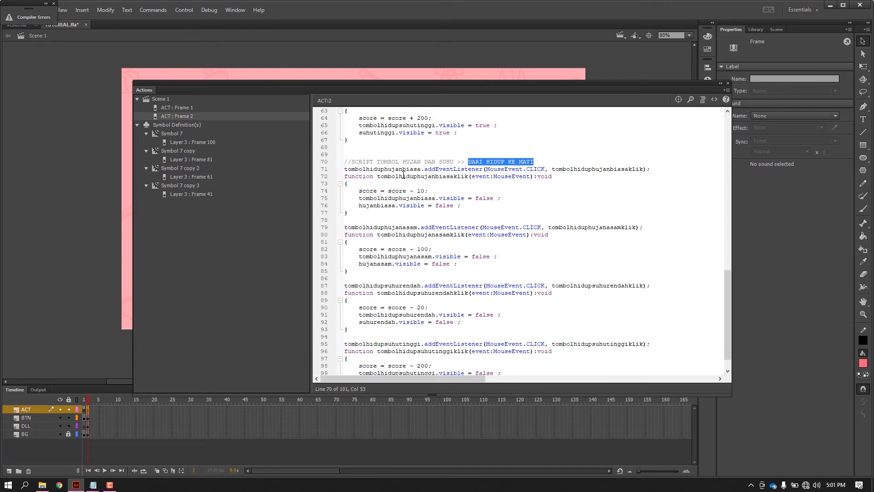
click(410, 182)
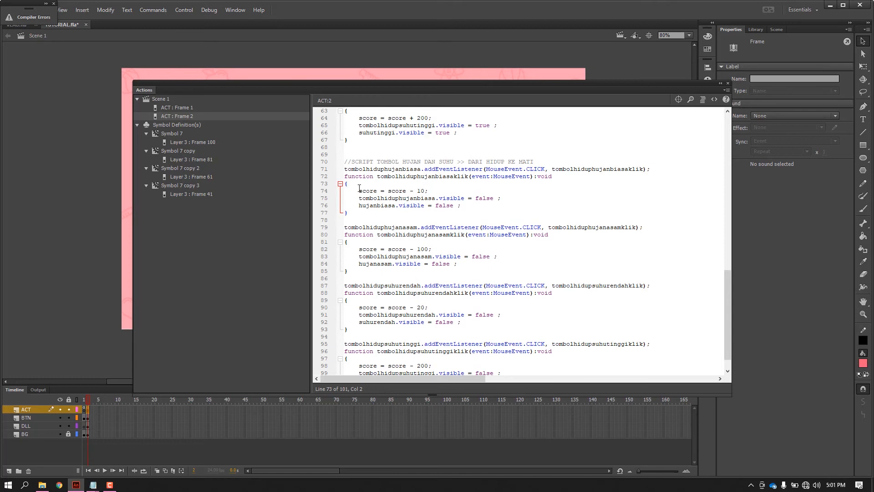
click(431, 190)
drag(358, 191, 435, 192)
click(435, 192)
Shift the purple HUJAN BIASA button aside to expose the grey one beneath, move it back, and return to the ACT frame 2 script.
drag(553, 93, 754, 196)
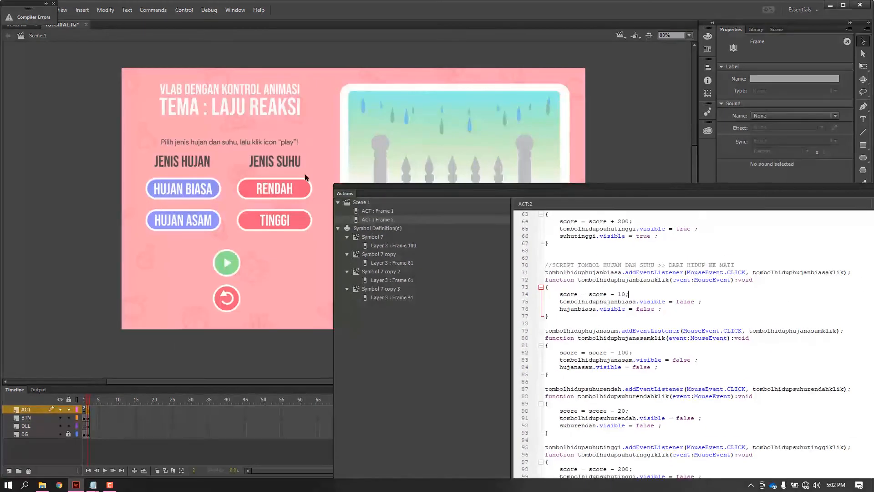
drag(208, 185, 230, 193)
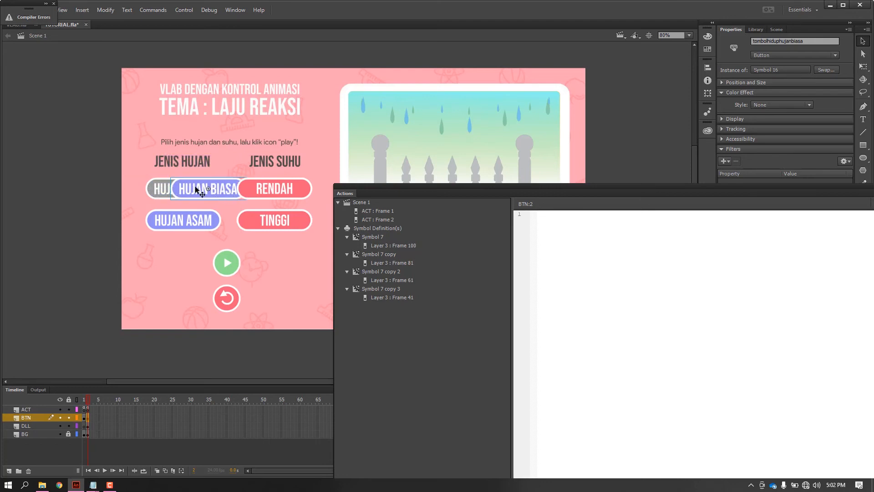
drag(197, 189, 171, 189)
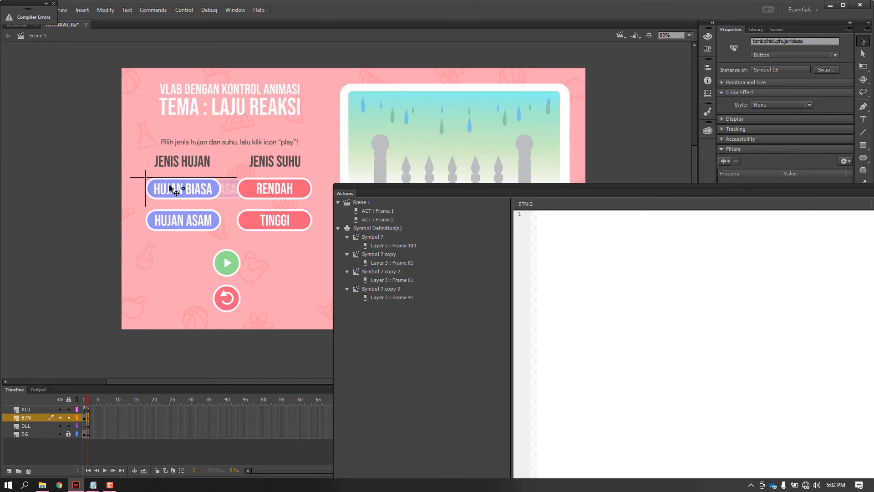
drag(486, 197, 287, 83)
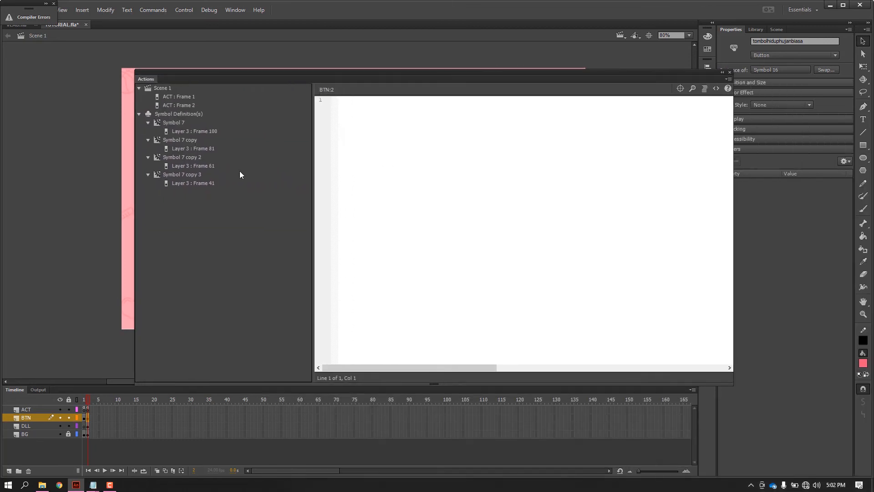
click(88, 410)
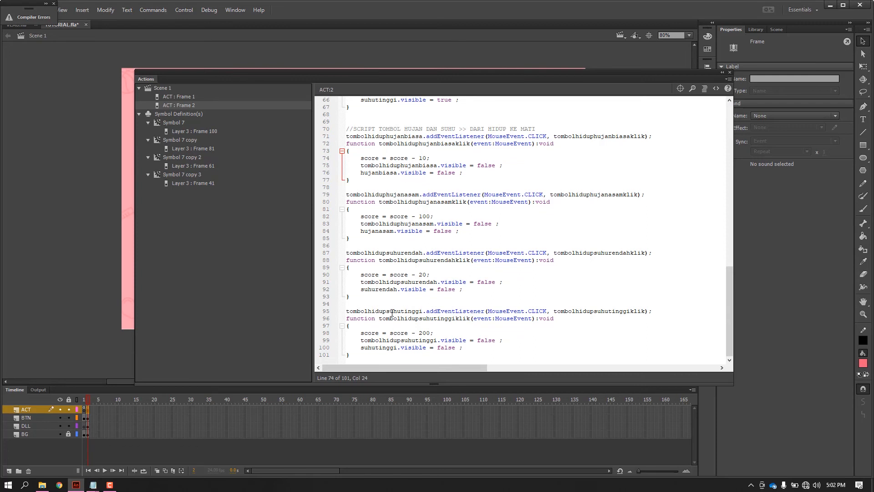
Collapse the script window, test the movie again, and enter the lab screen from the opening page.
click(722, 73)
click(580, 127)
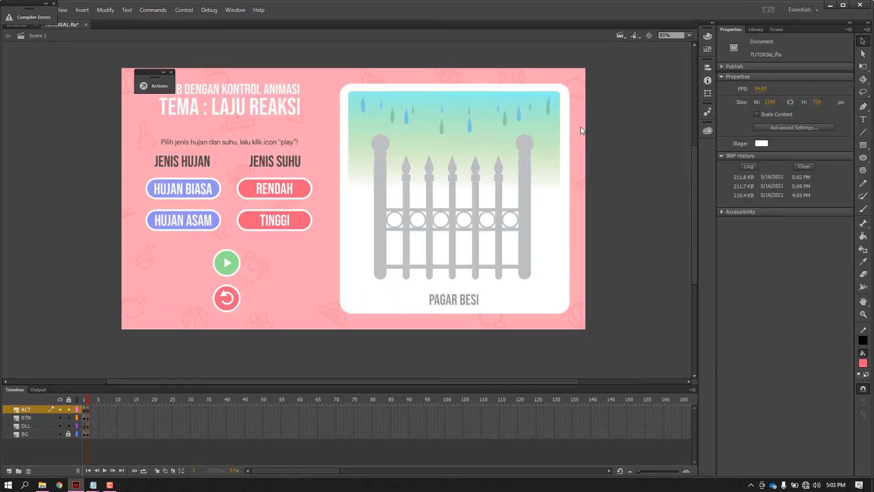
key(ctrl+Return)
drag(580, 67, 562, 37)
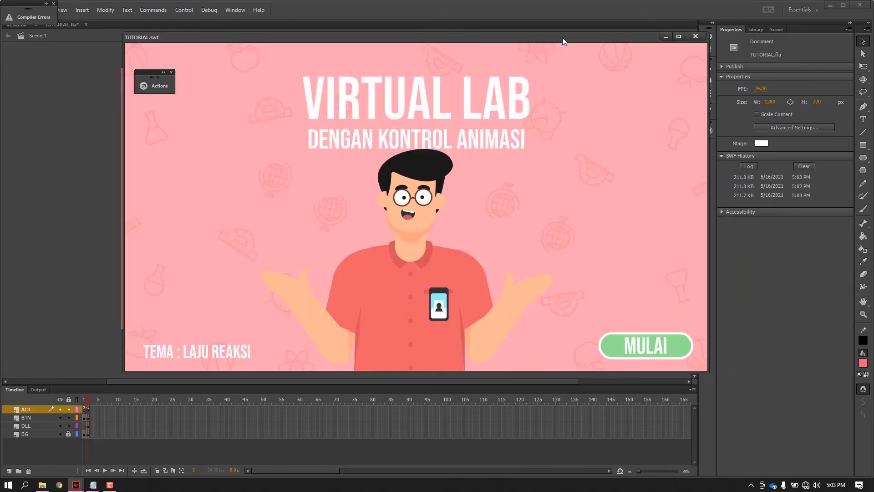
click(644, 359)
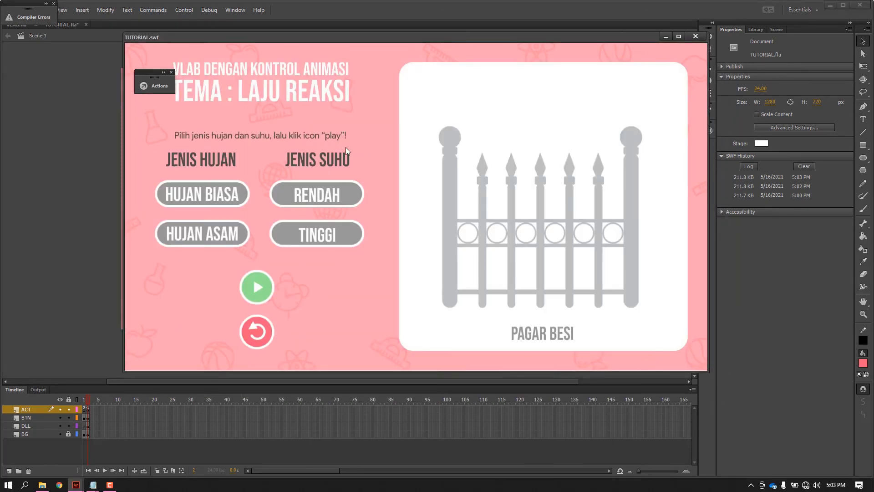
Switch on HUJAN BIASA and RENDAH in the preview, and toggle HUJAN BIASA off and on several times, ending with it off.
click(228, 193)
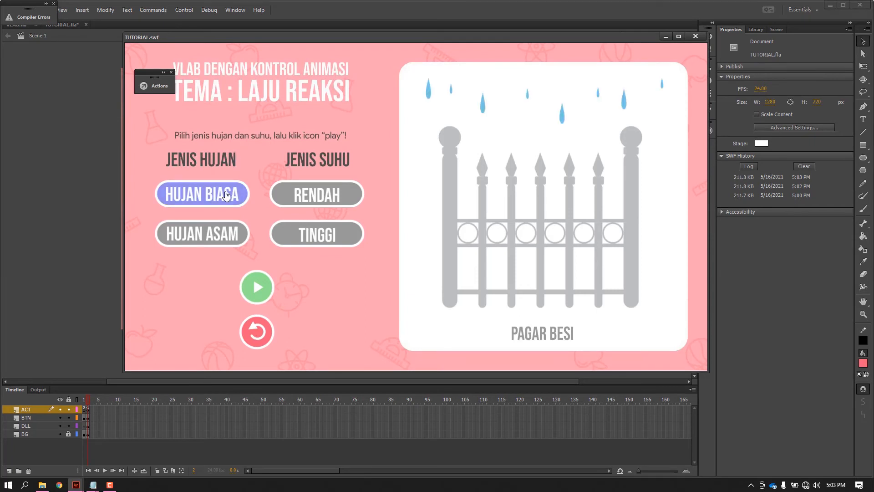
click(345, 195)
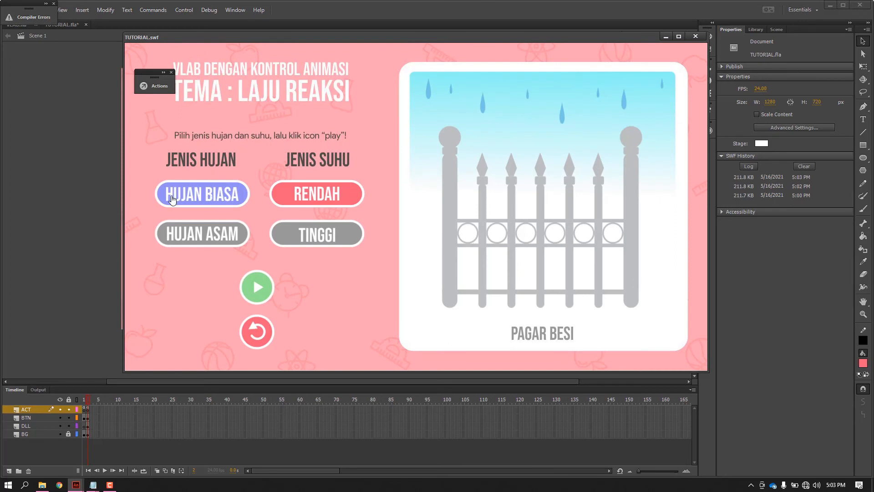
click(198, 196)
click(198, 197)
click(204, 198)
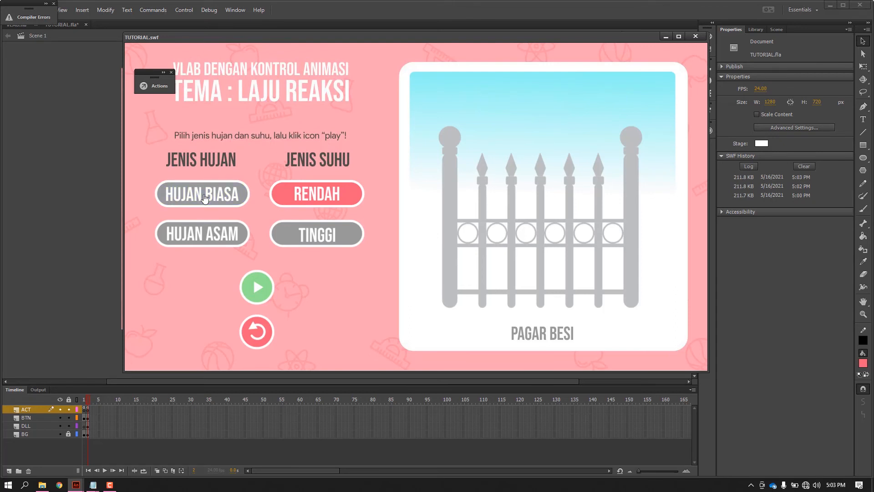
click(192, 201)
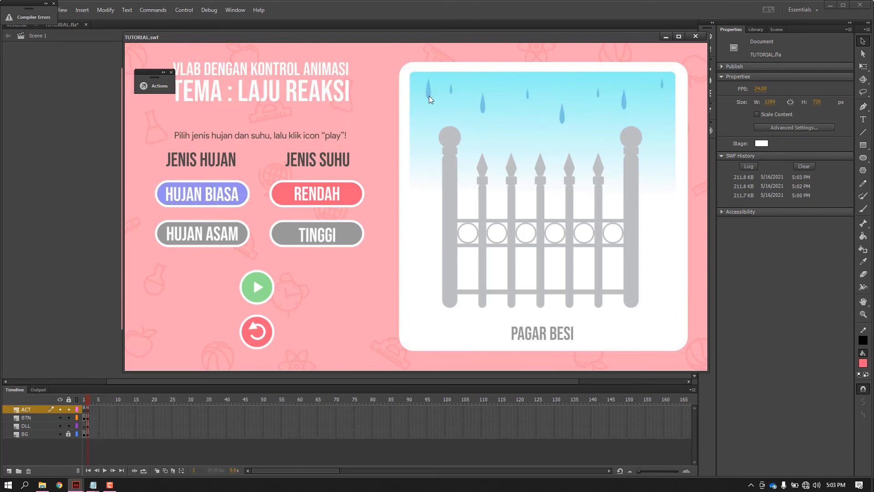
click(234, 192)
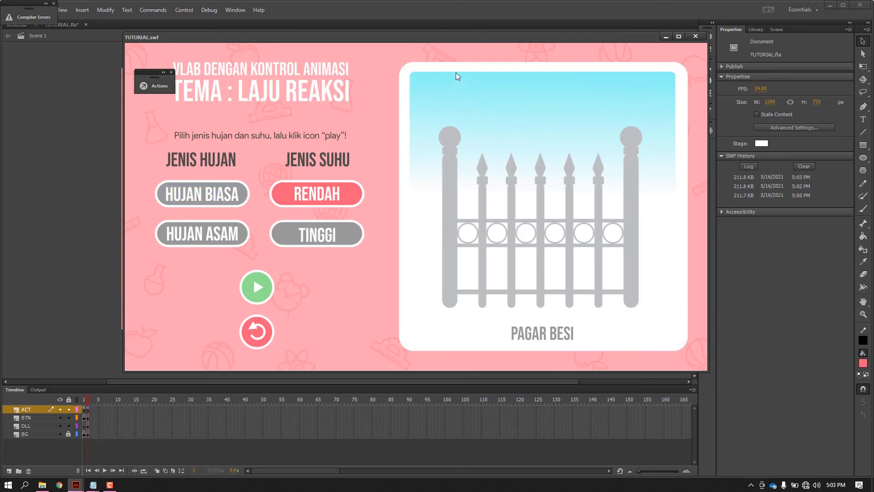
Switch off RENDAH in the preview, turn on HUJAN ASAM and TINGGI, and switch both off again.
click(308, 200)
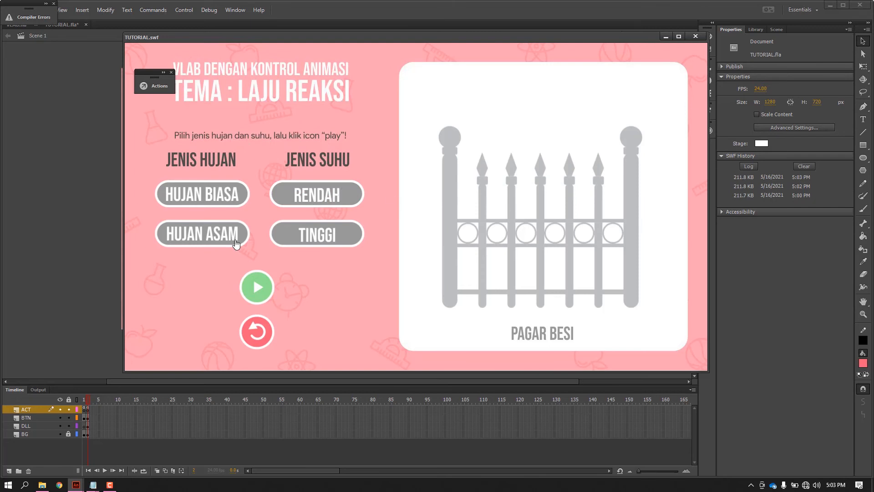
click(215, 240)
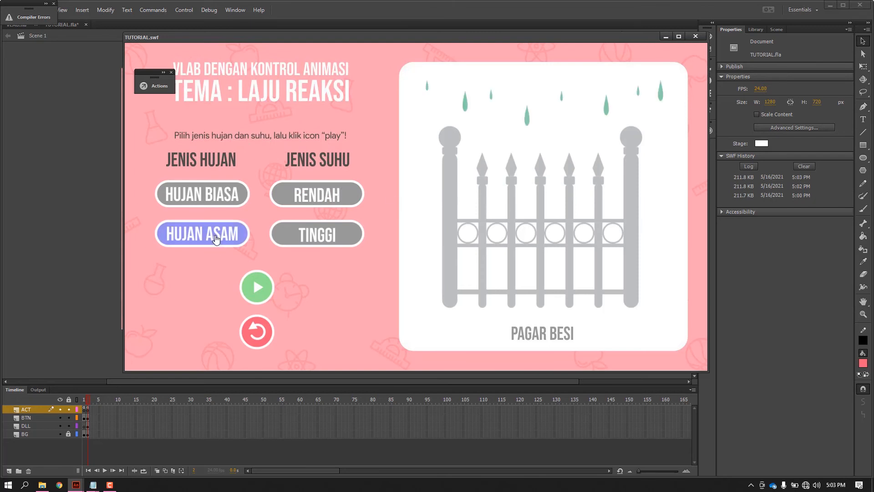
click(332, 241)
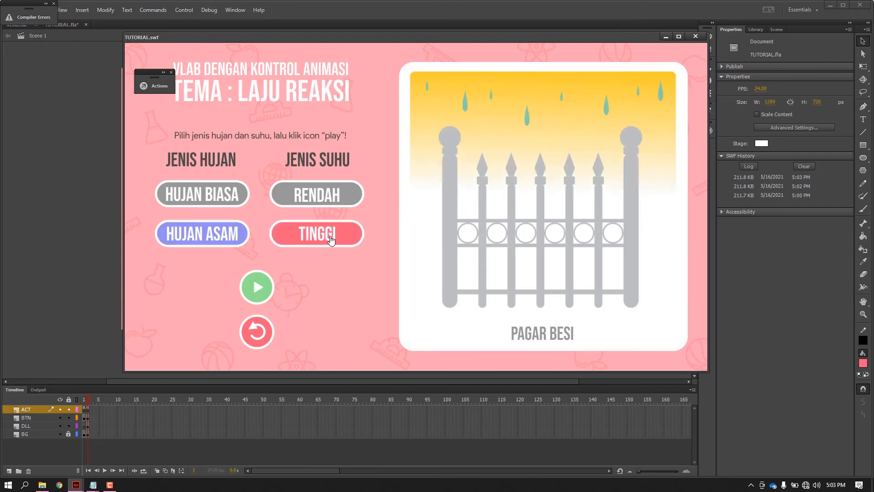
click(331, 241)
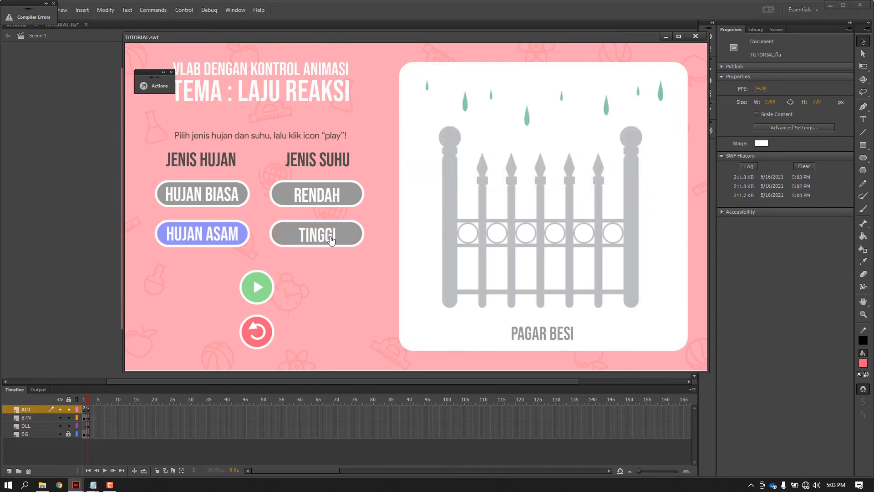
click(190, 235)
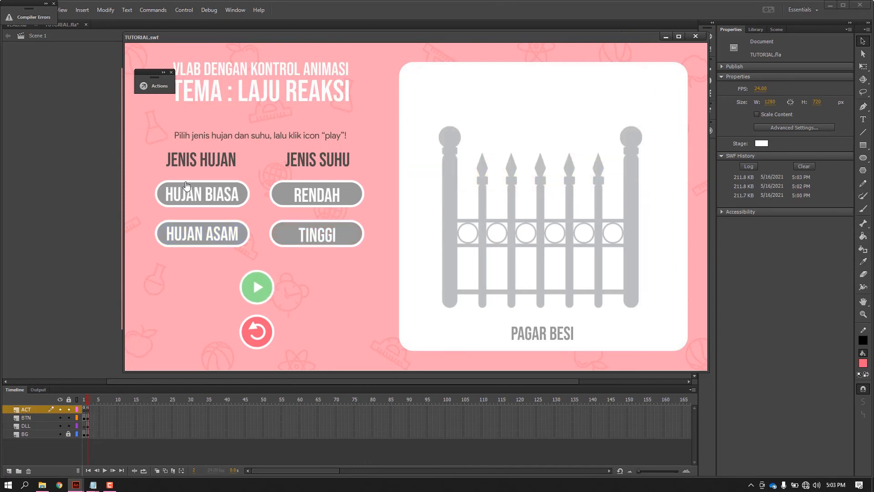
Switch on HUJAN BIASA and RENDAH in the preview, and close the test movie.
click(209, 197)
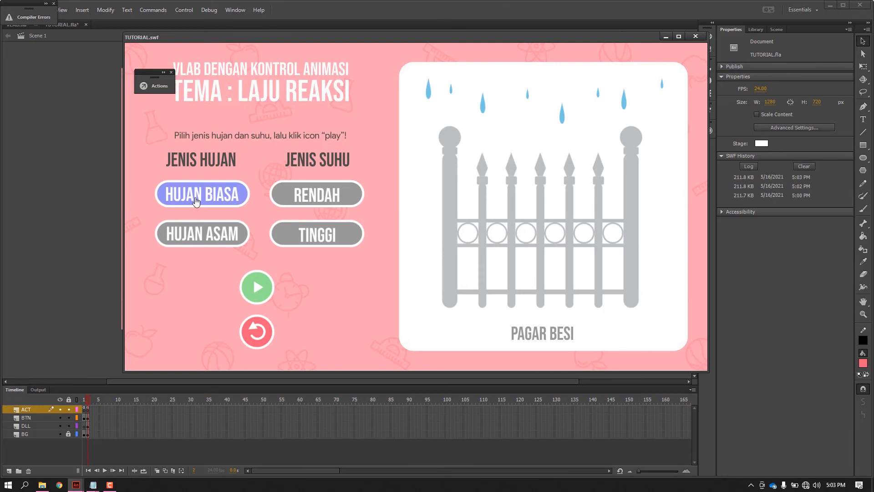
click(329, 203)
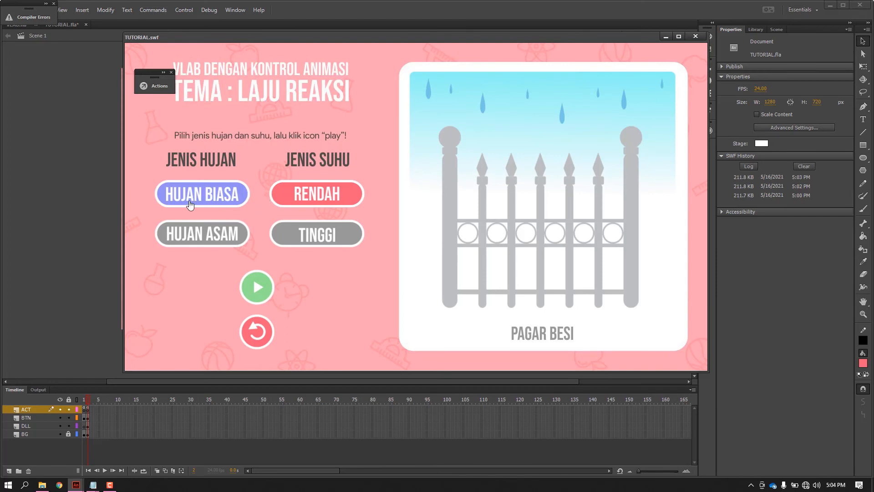
click(696, 37)
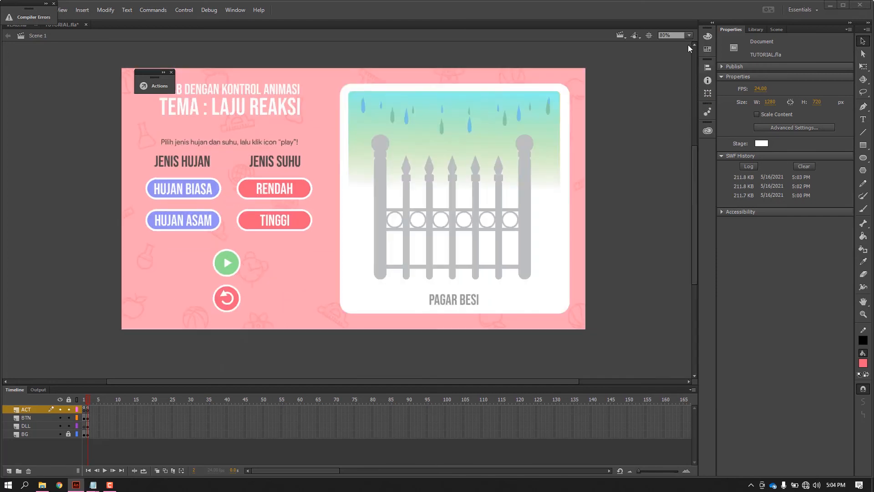
Copy the "script akhiran" block from script.txt in Notepad, from its comment line through the end of the file, and minimise Notepad.
mouse_move(96, 486)
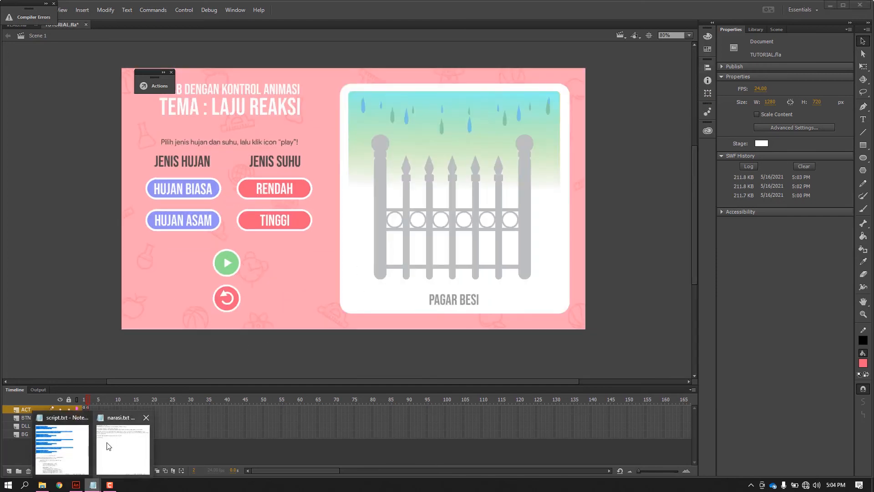
click(109, 444)
scroll(446, 271, down, 7)
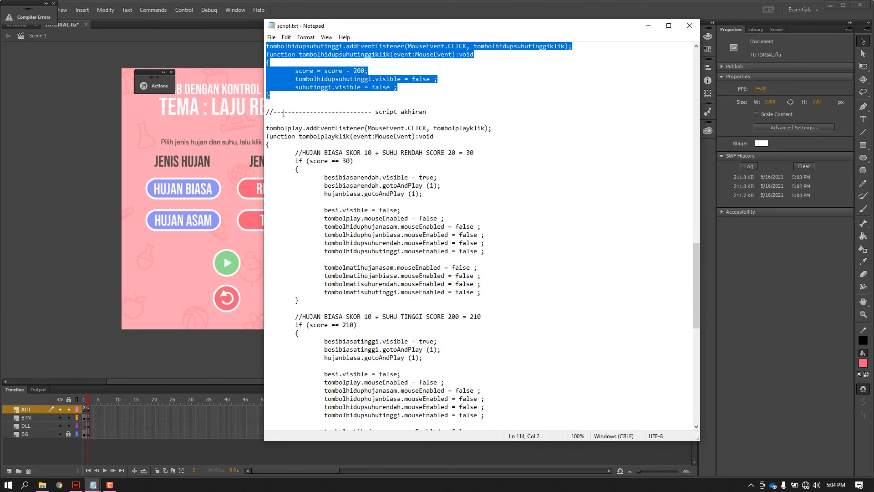
drag(267, 112, 427, 435)
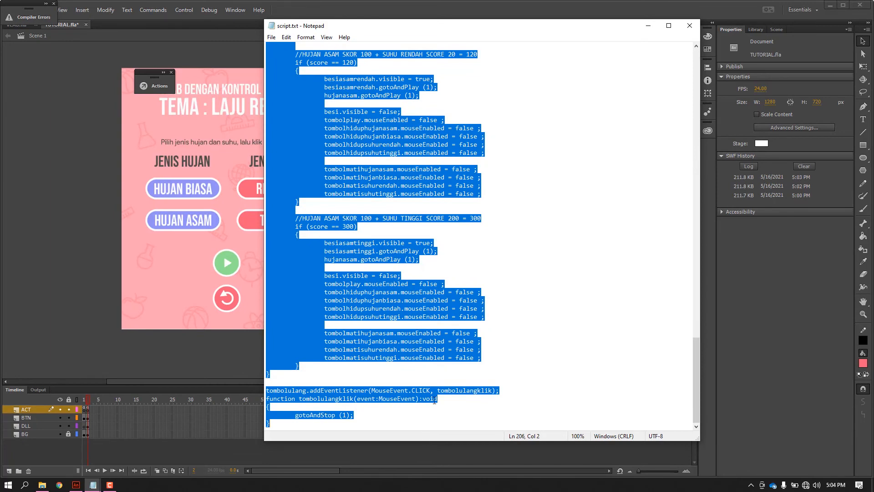
click(648, 26)
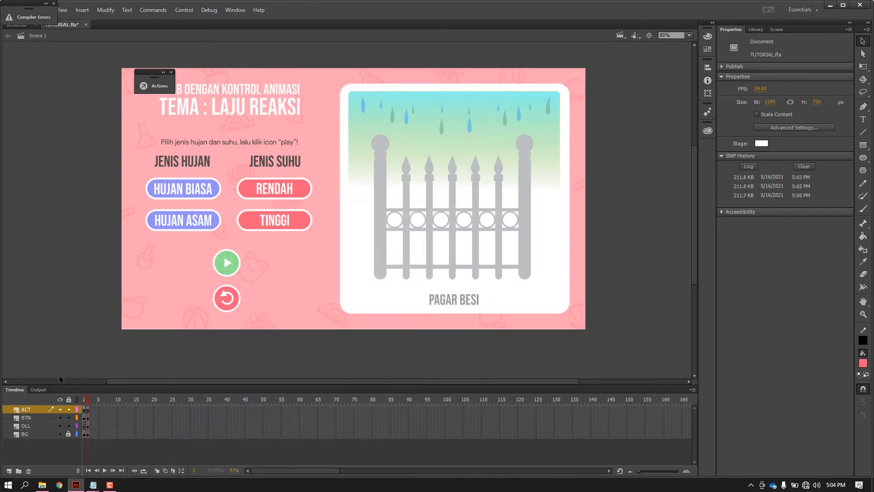
Paste the "script akhiran" code at the end of the ACT frame 2 script, below a few blank lines.
click(86, 409)
right_click(86, 409)
click(109, 397)
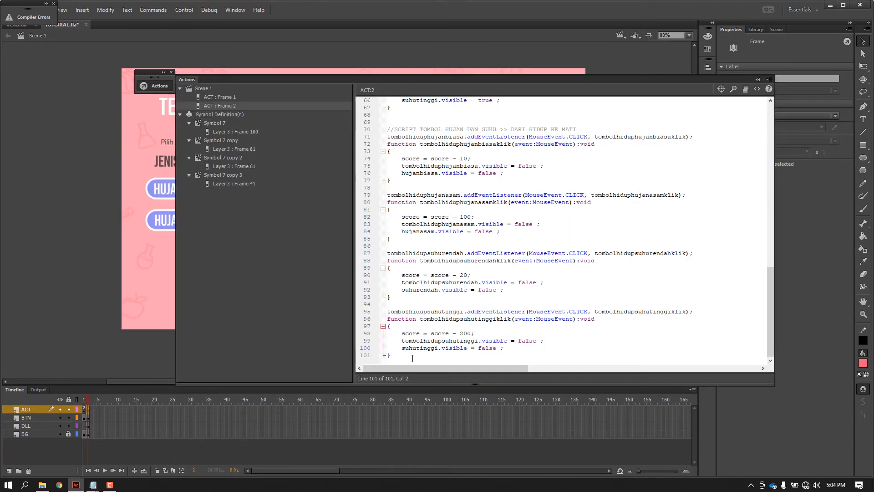
key(Return)
key(Return)
key(Return)
key(Return)
key(ctrl+v)
Return to the start of the pasted "script akhiran" code and shift the script window aside to expose the play button on the stage.
scroll(446, 256, up, 7)
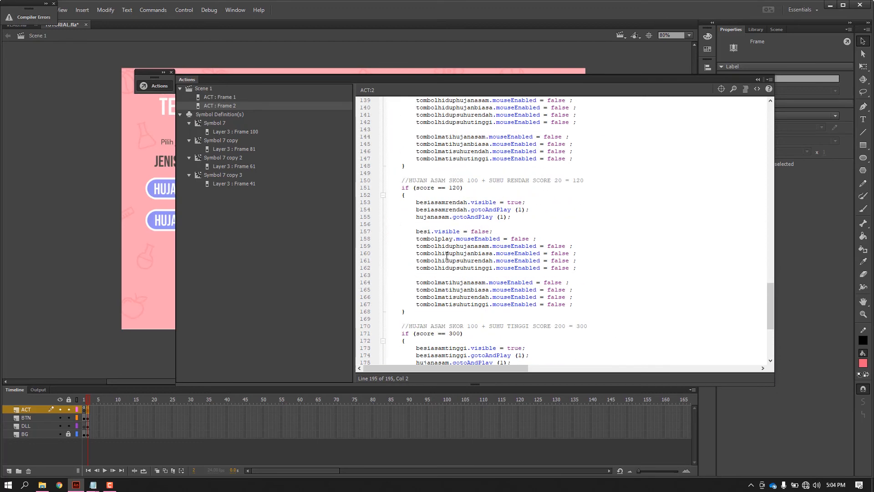
scroll(447, 255, up, 13)
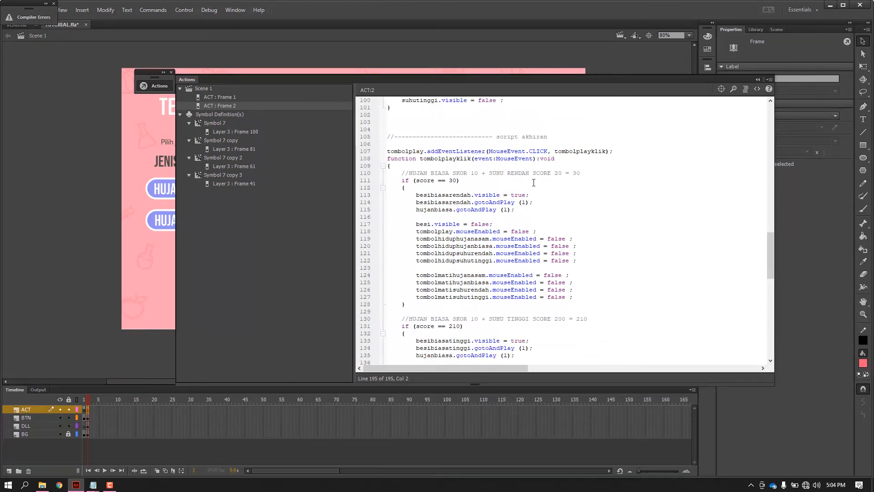
drag(501, 80, 661, 65)
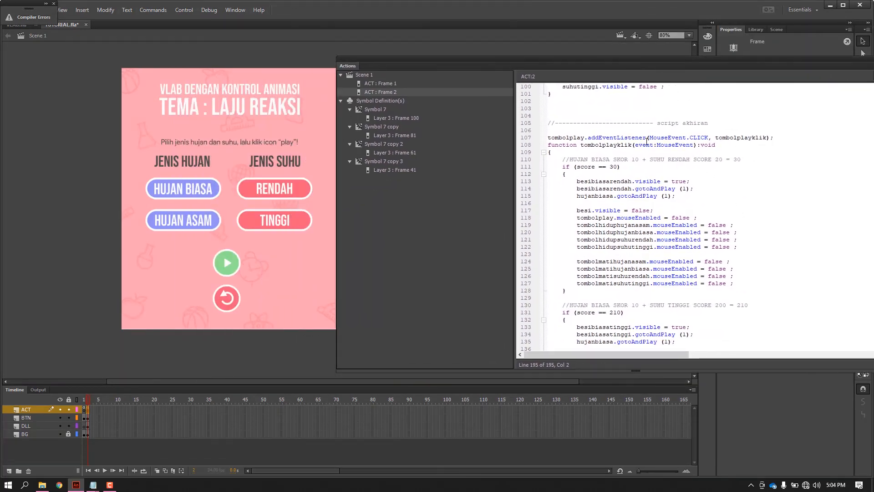
scroll(675, 201, up, 2)
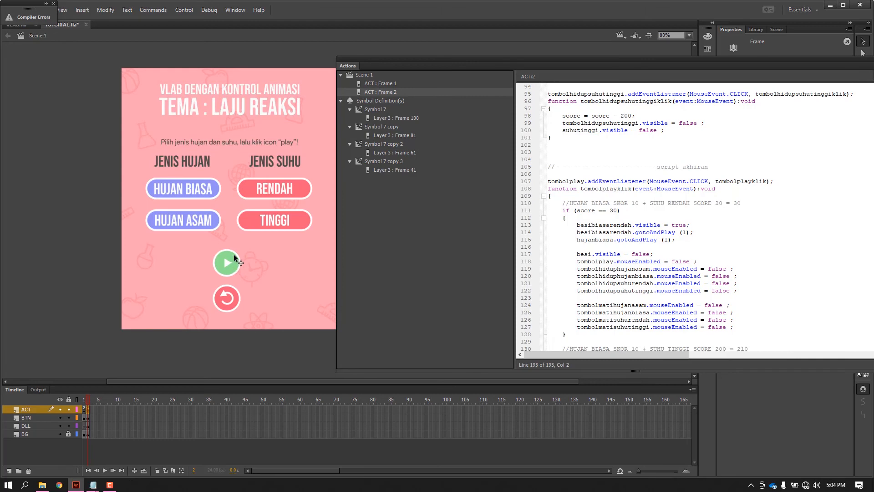
drag(510, 77, 480, 75)
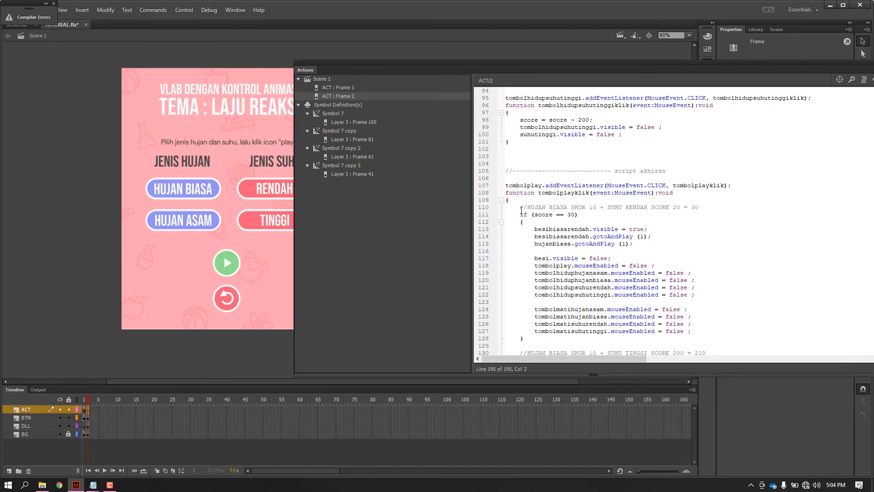
Examine the if (score == 30) condition in tombolplayklik and the HUJAN BIASA plus SUHU RENDAH comment above it.
drag(521, 213, 531, 214)
click(621, 213)
drag(567, 214, 579, 214)
click(584, 215)
drag(694, 208, 700, 209)
click(704, 213)
Examine the score == 30 block's lines that show besibiasarendah, play the animations, hide besi, and disable the buttons.
scroll(627, 218, down, 2)
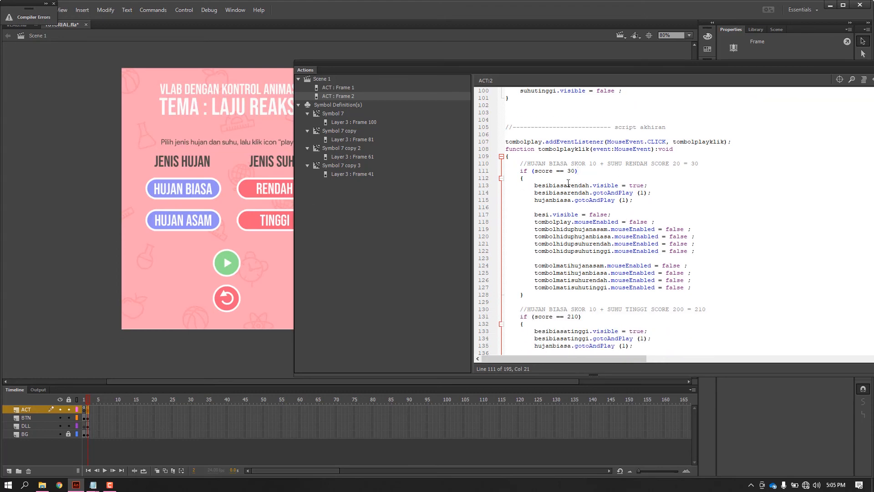
drag(647, 185, 535, 186)
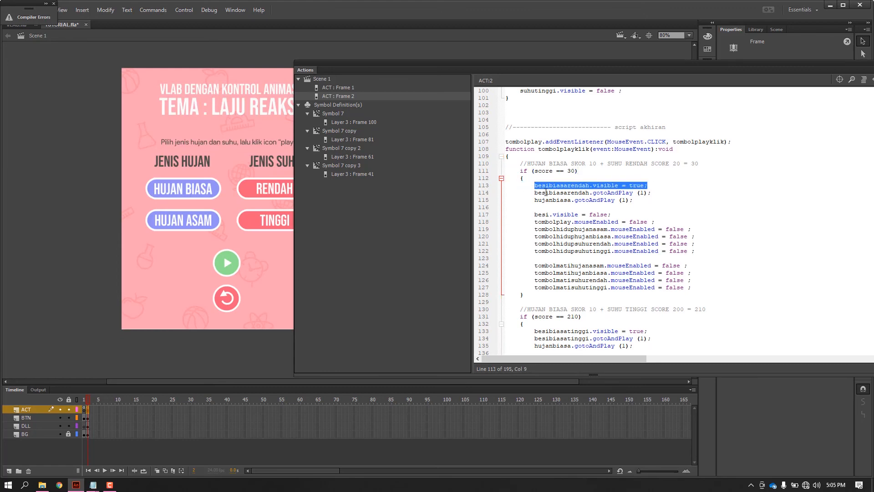
drag(536, 193, 648, 197)
click(650, 194)
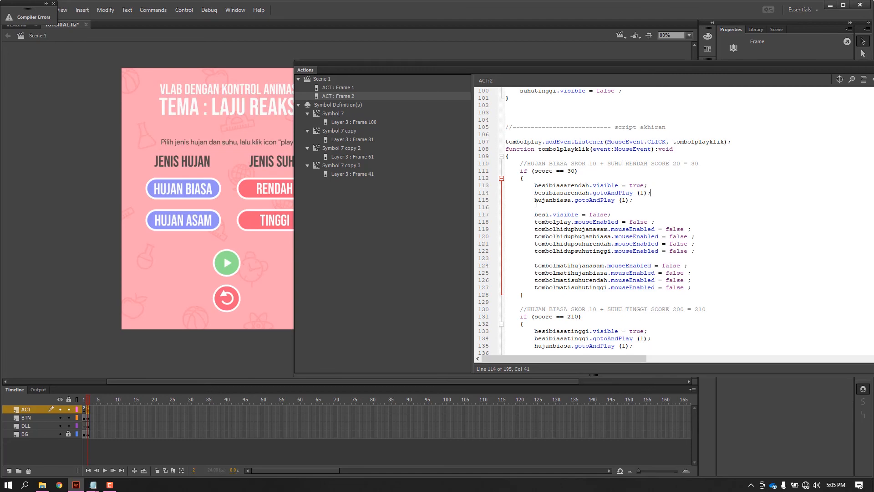
drag(535, 200, 573, 201)
drag(633, 203, 578, 201)
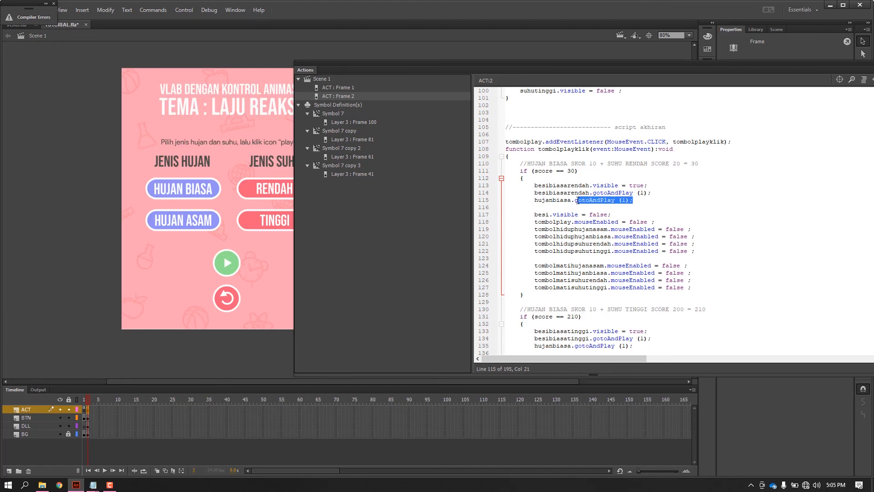
click(592, 208)
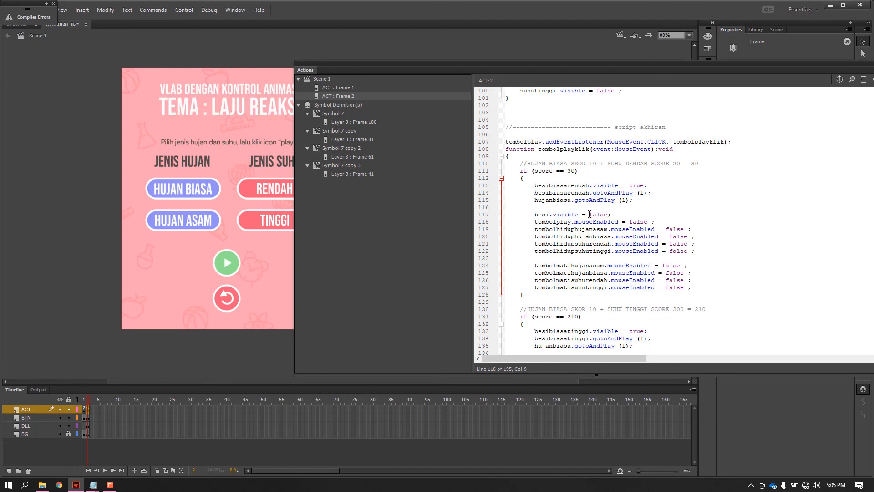
drag(535, 214, 613, 215)
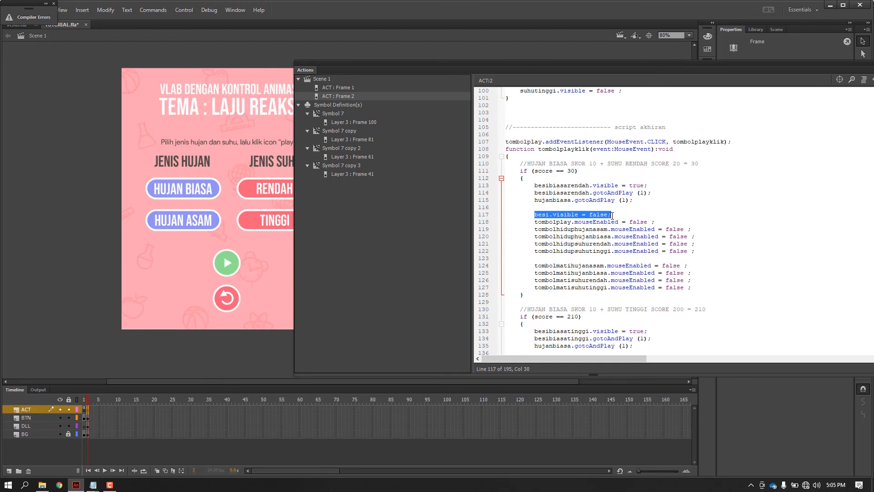
click(612, 215)
scroll(572, 222, down, 1)
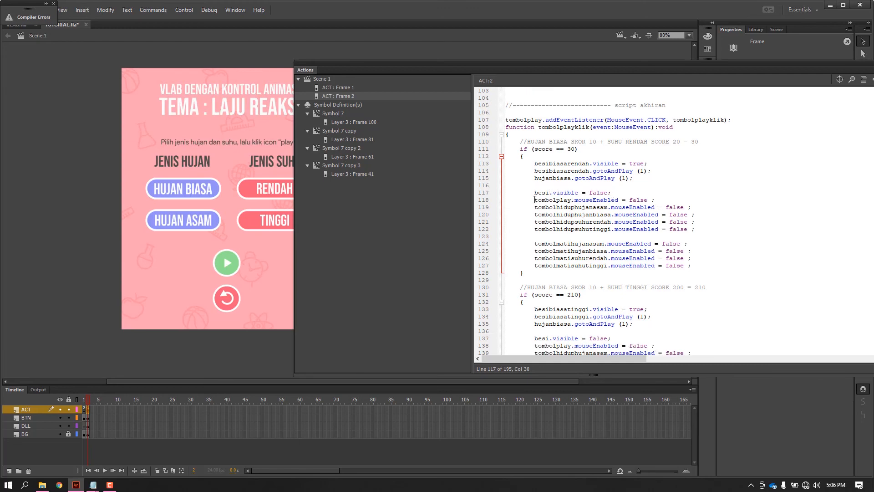
drag(535, 201, 692, 269)
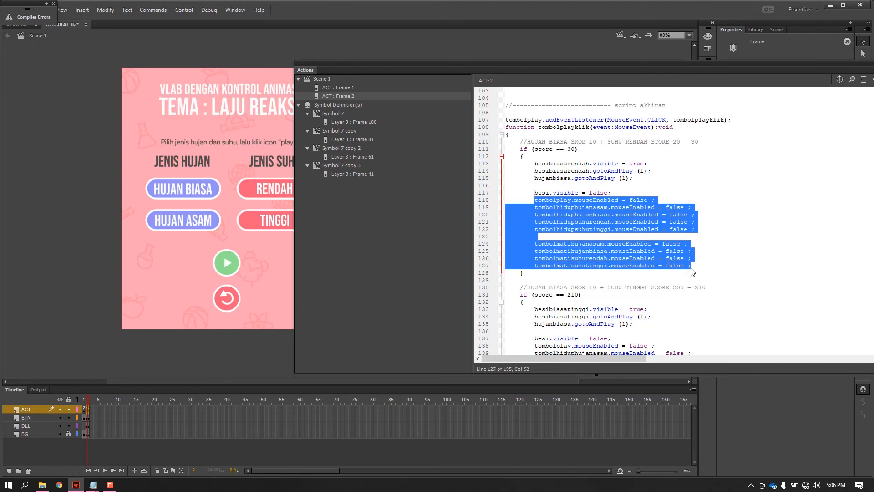
click(692, 270)
Compare the score == 30 block with the HUJAN BIASA plus SUHU TINGGI block, examining the latter's comment and score condition.
scroll(649, 242, down, 4)
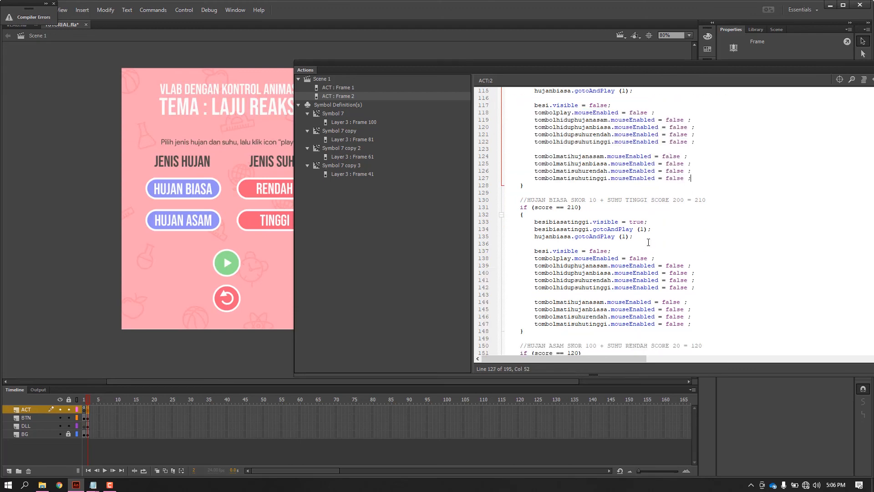
scroll(648, 242, down, 3)
scroll(634, 209, up, 7)
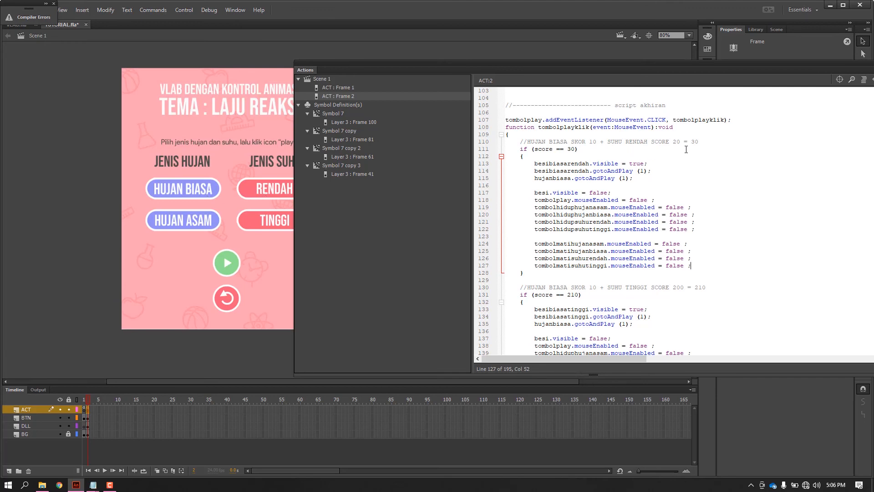
scroll(674, 164, down, 2)
scroll(652, 191, up, 3)
scroll(630, 210, down, 5)
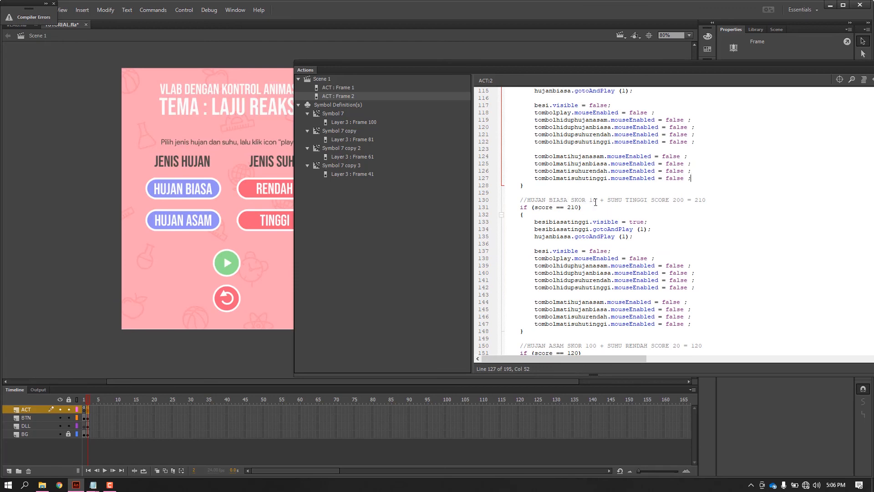
drag(515, 200, 707, 200)
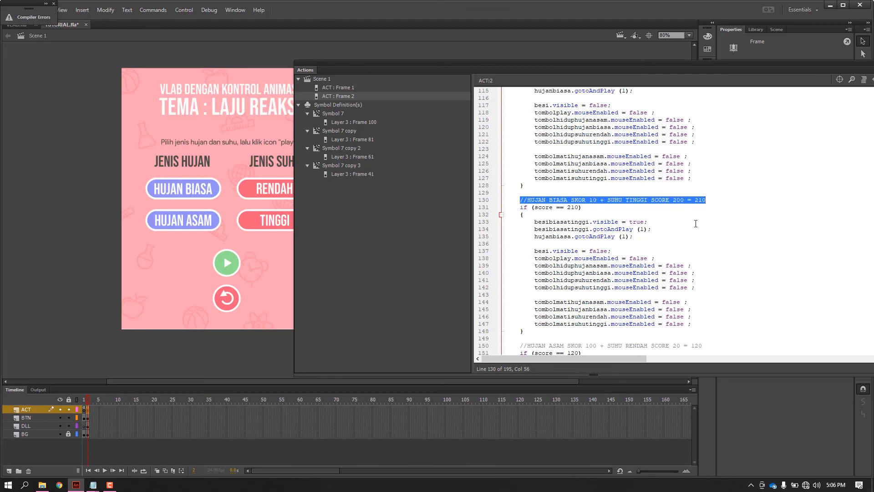
click(703, 203)
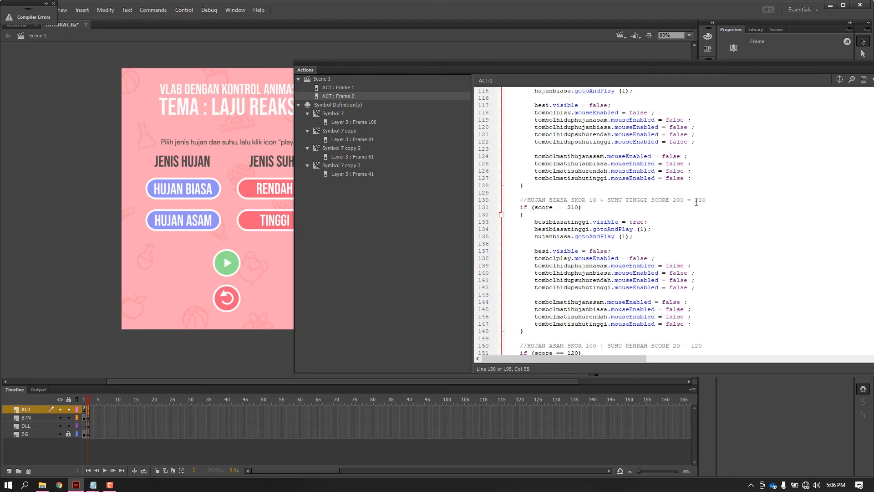
double_click(696, 201)
drag(568, 208, 579, 208)
Examine the besibiasatinggi and hujanbiasa lines in the score == 210 block, and continue down to the HUJAN ASAM plus SUHU RENDAH block.
scroll(586, 240, down, 2)
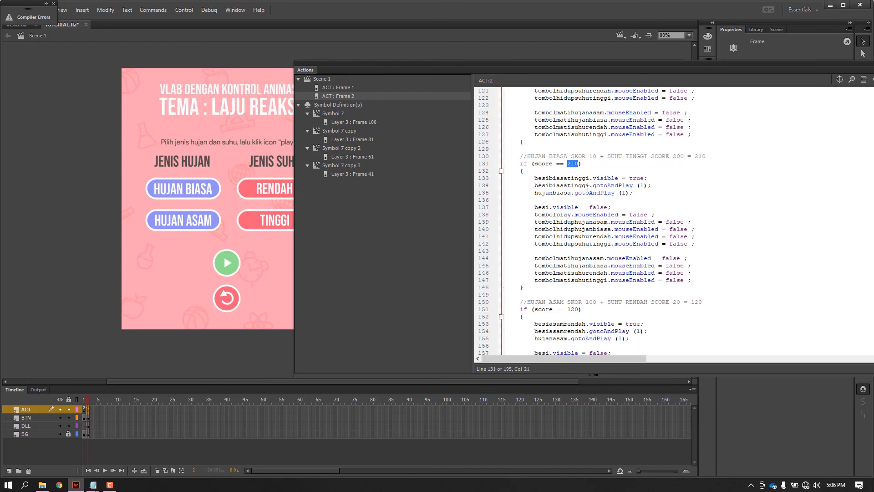
click(572, 193)
drag(534, 178, 590, 178)
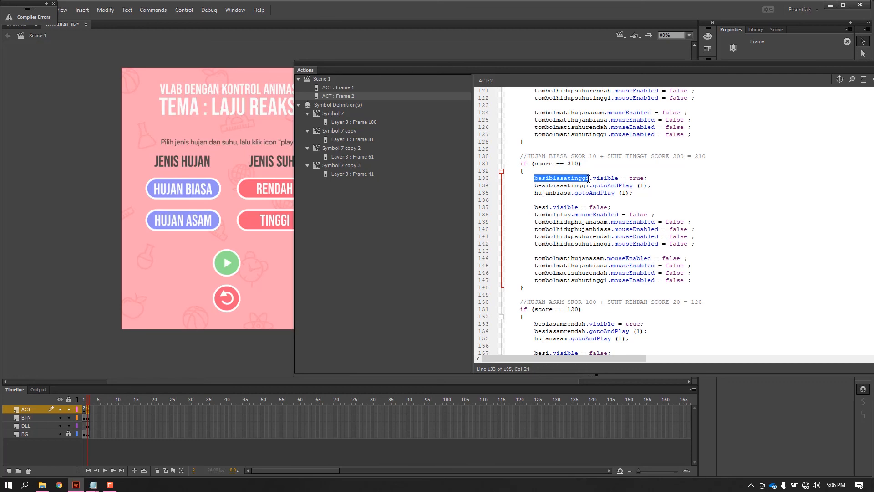
drag(539, 186, 627, 198)
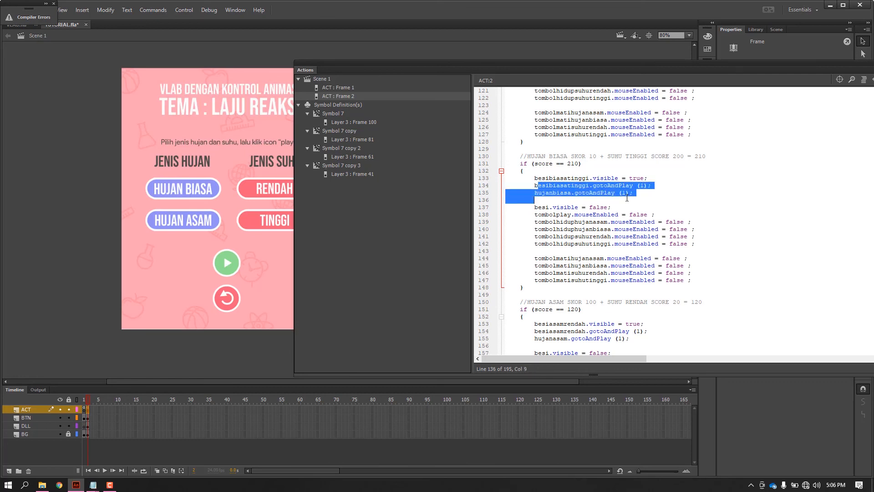
click(672, 223)
scroll(676, 222, down, 4)
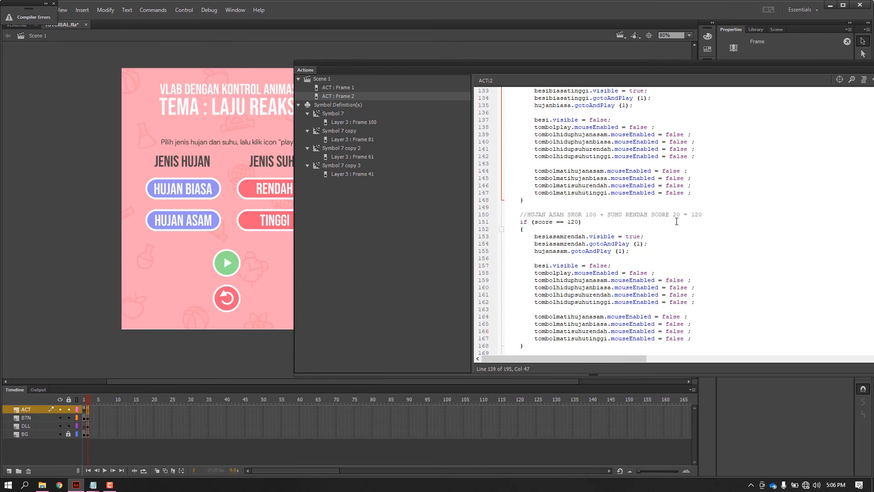
Examine the HUJAN ASAM plus SUHU RENDAH comment and the besiasamrendah line in the score == 120 block.
scroll(677, 222, down, 3)
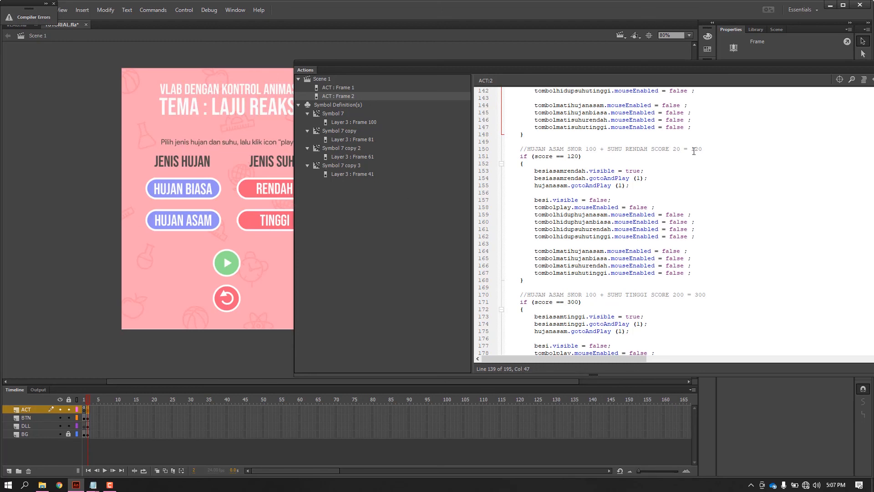
drag(692, 150, 696, 151)
click(560, 162)
drag(533, 169, 554, 171)
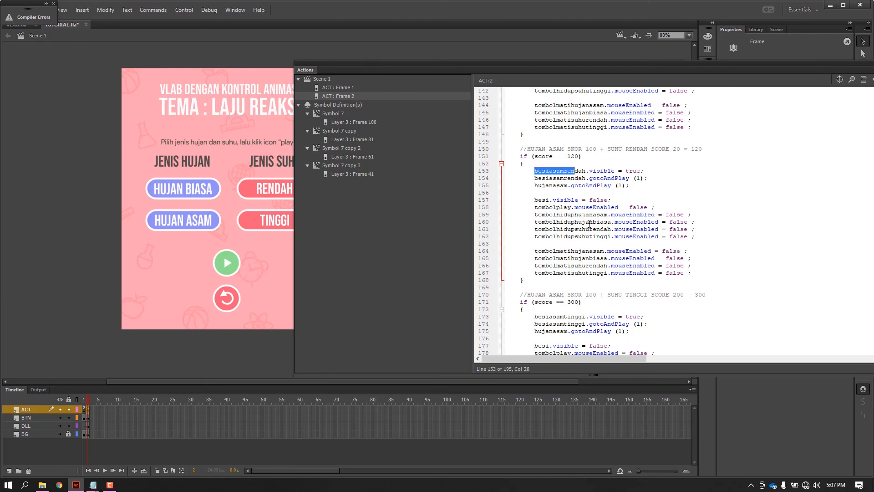
Examine the HUJAN ASAM plus SUHU TINGGI comment and its score == 300 block, and collapse the Actions panel.
scroll(579, 221, down, 4)
scroll(550, 224, down, 2)
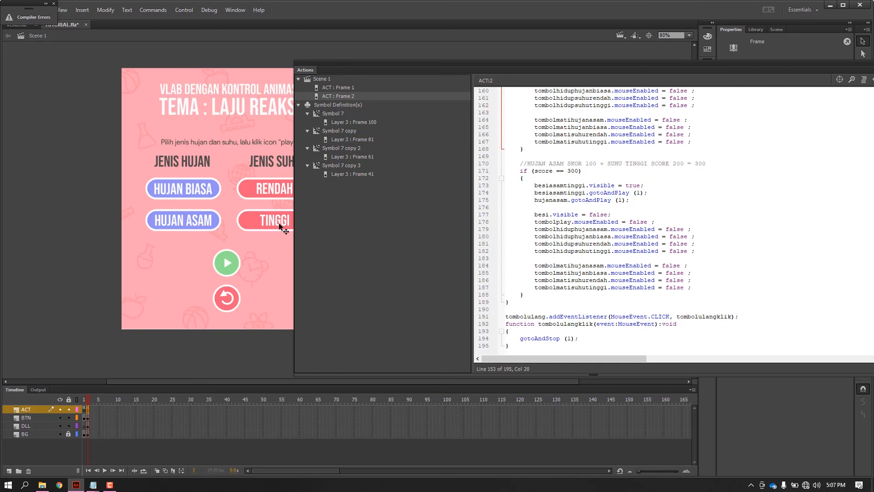
click(712, 177)
drag(752, 64, 680, 64)
click(811, 63)
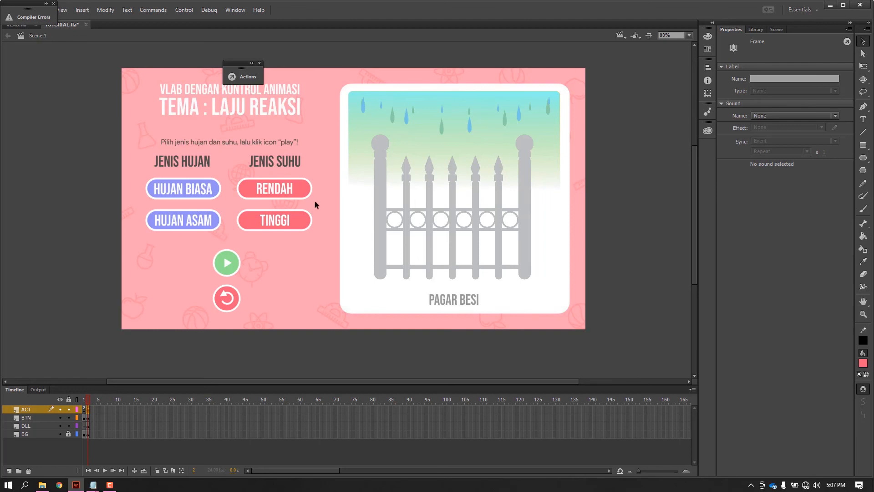
Reopen the ACT layer's frame 2 code, check the HUJAN BIASA and RENDAH button instances, and collapse the Actions panel.
right_click(90, 410)
click(105, 404)
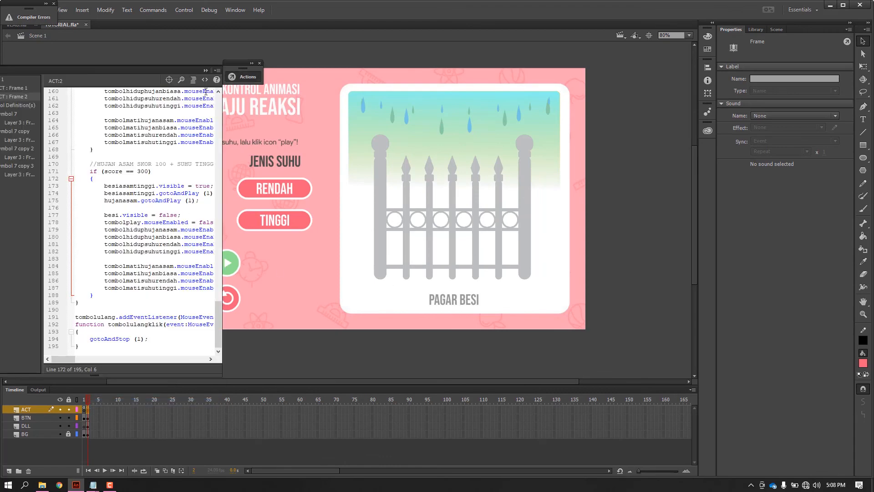
drag(187, 73, 727, 104)
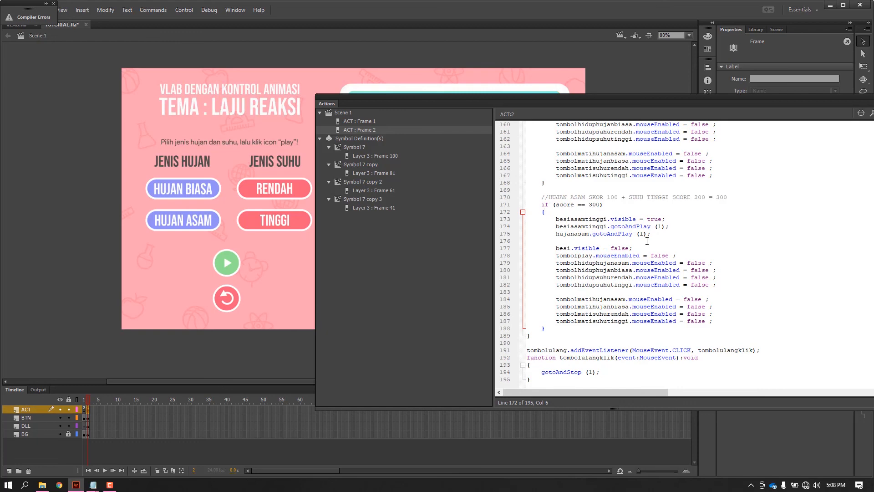
click(201, 192)
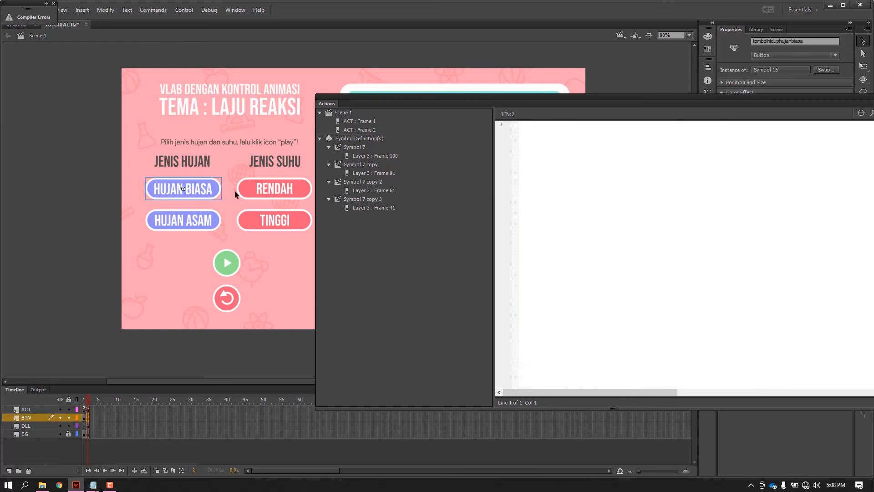
click(250, 192)
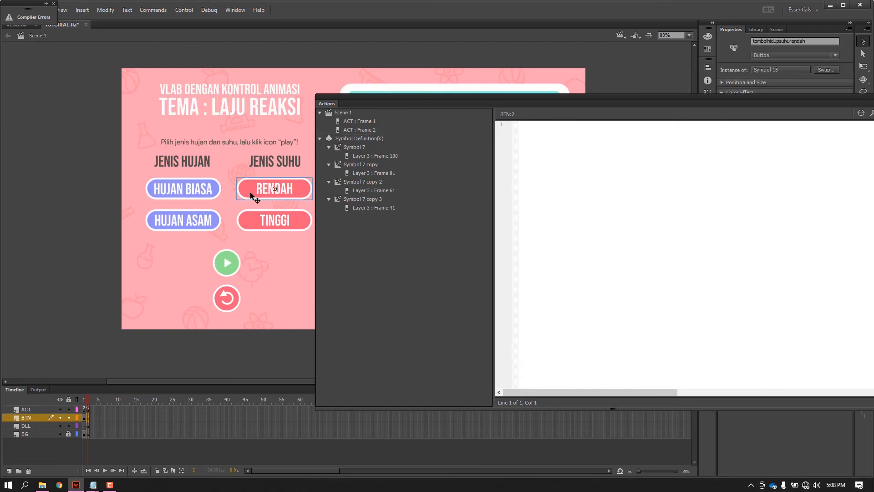
drag(755, 96, 569, 92)
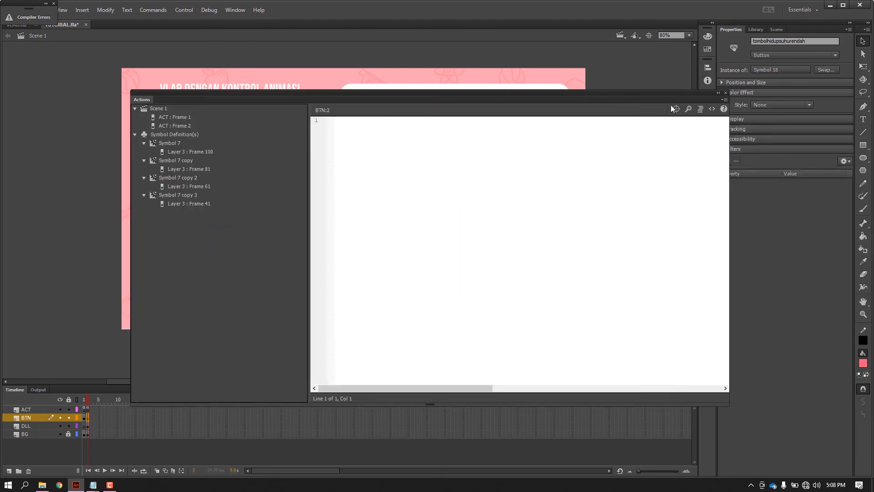
click(719, 93)
click(606, 158)
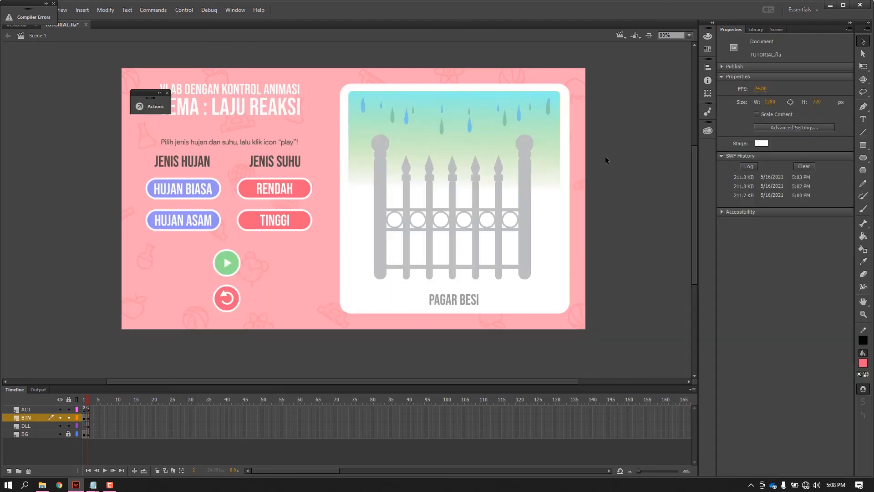
Test the movie in a maximized window, enter the lab with MULAI, and try playing with only HUJAN BIASA chosen.
key(ctrl+Return)
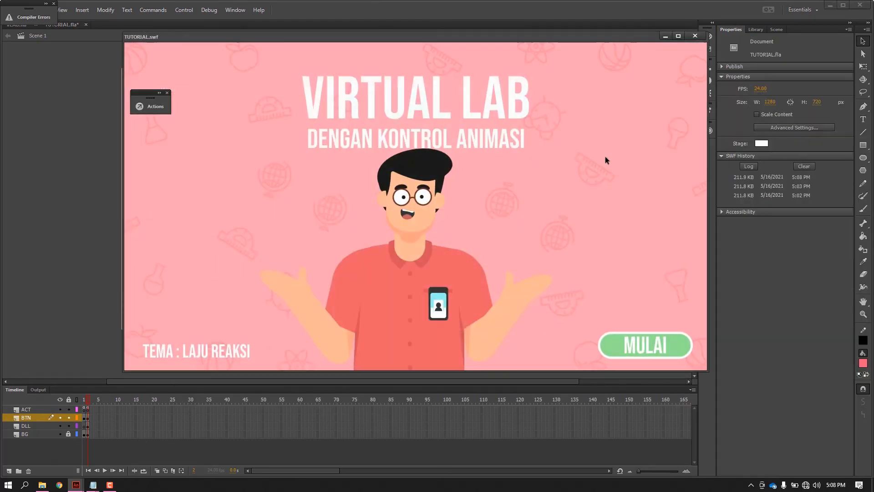
double_click(685, 40)
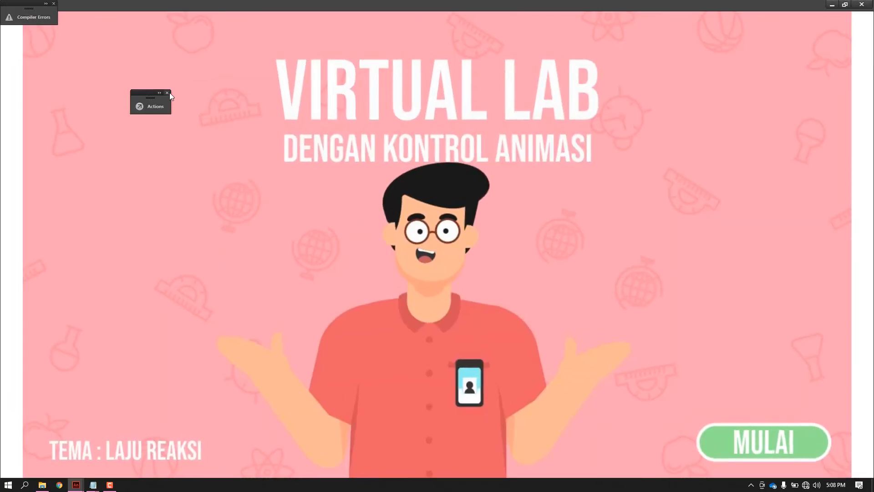
click(759, 453)
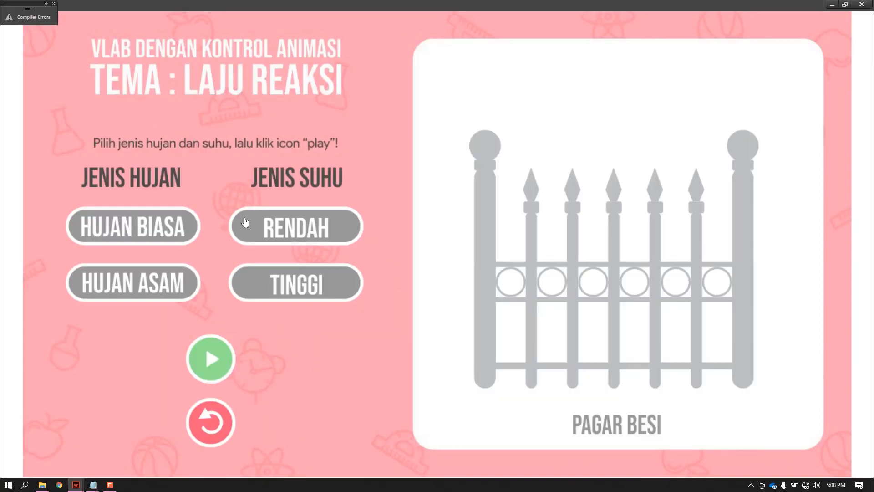
click(136, 234)
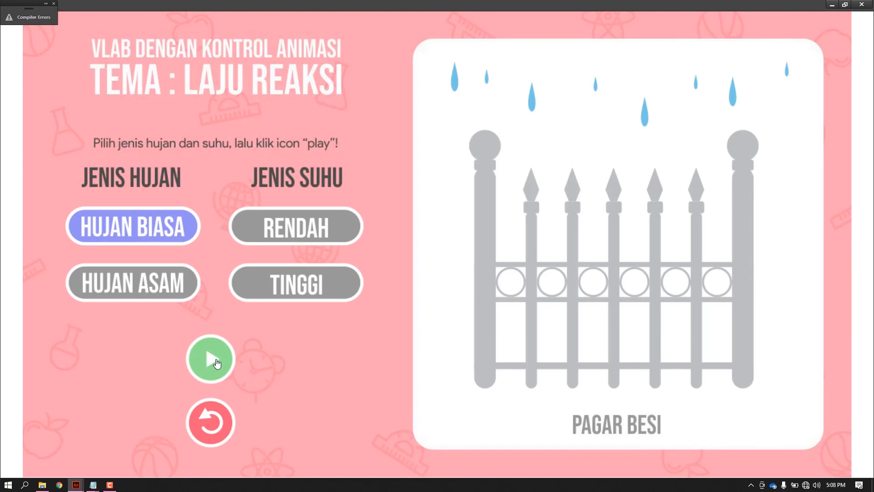
click(217, 363)
Toggle HUJAN ASAM on and off, and play the animation for HUJAN BIASA combined with RENDAH.
click(141, 291)
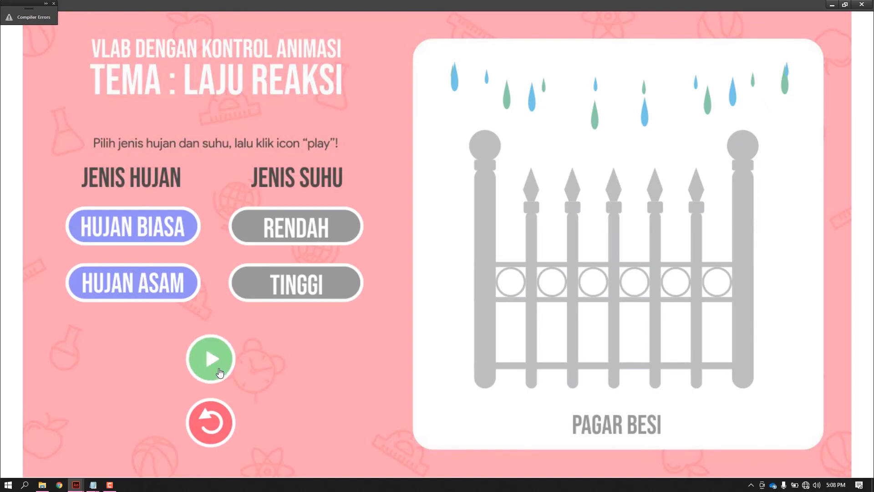
click(155, 293)
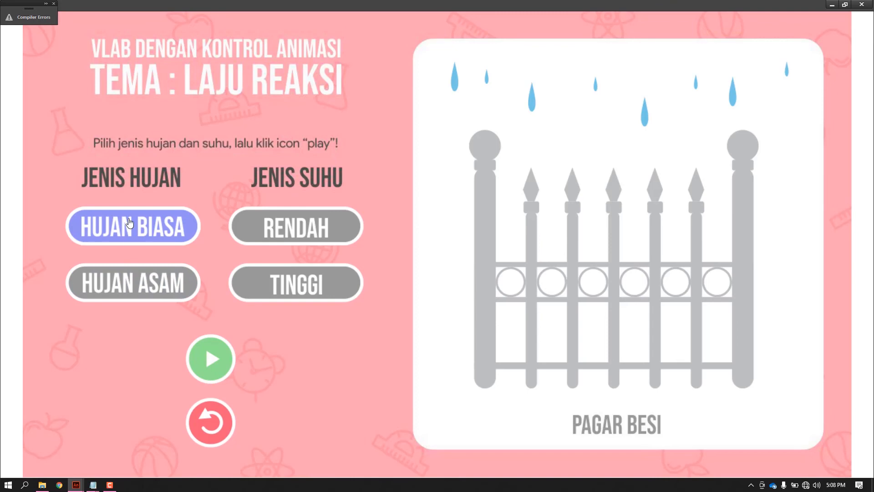
click(277, 233)
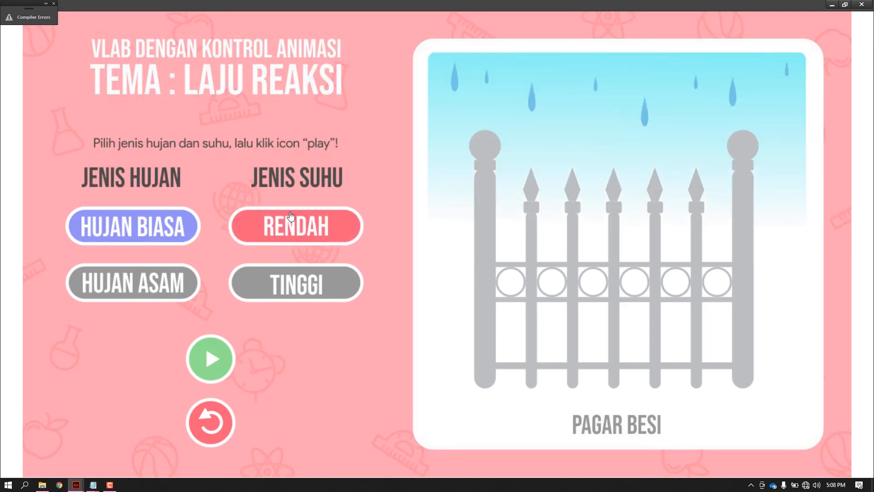
click(218, 365)
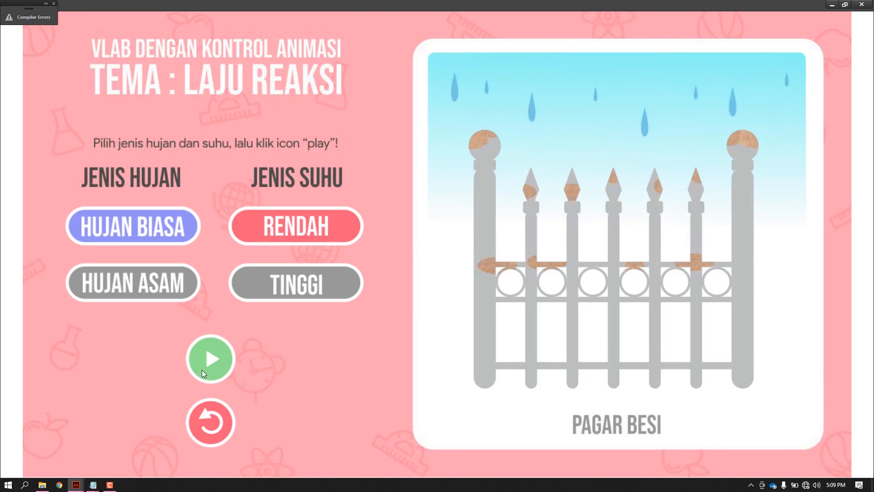
Examine the tombolplay and button mouseEnabled = false lines of the score == 300 block in Notepad's script.txt, and minimize the file.
mouse_move(93, 485)
click(61, 439)
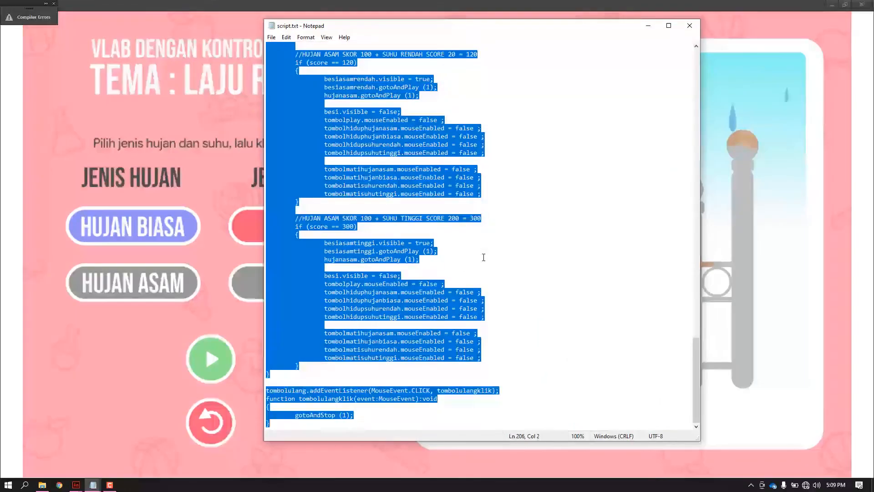
click(483, 258)
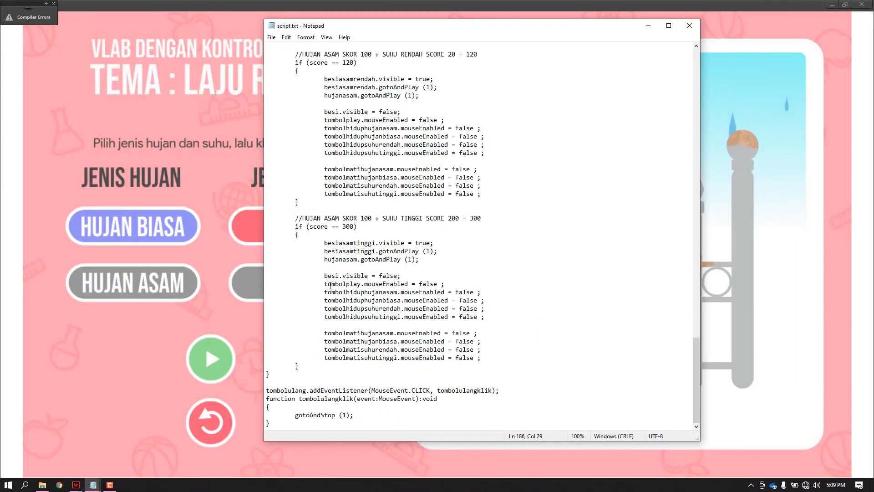
drag(330, 286, 325, 325)
click(387, 301)
drag(366, 285, 448, 284)
click(448, 300)
click(648, 26)
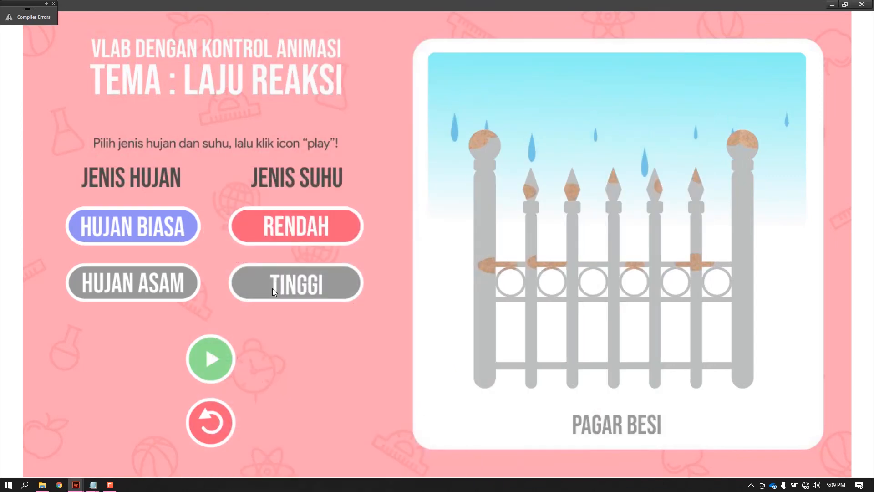
Restart the lab with the replay button and MULAI, and play the animation for HUJAN BIASA combined with TINGGI.
click(212, 414)
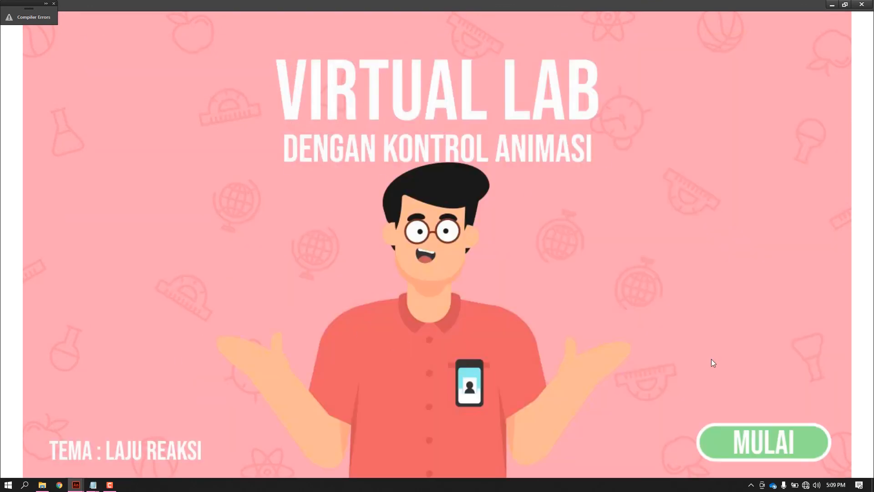
click(762, 440)
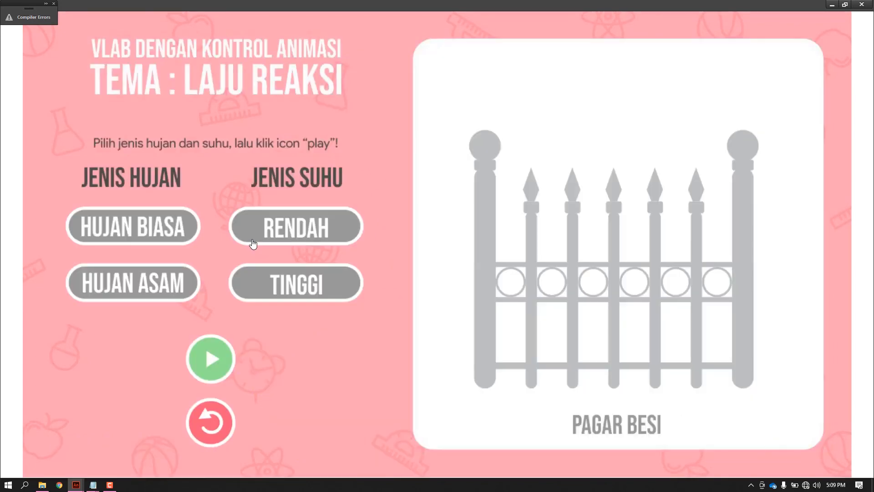
click(139, 233)
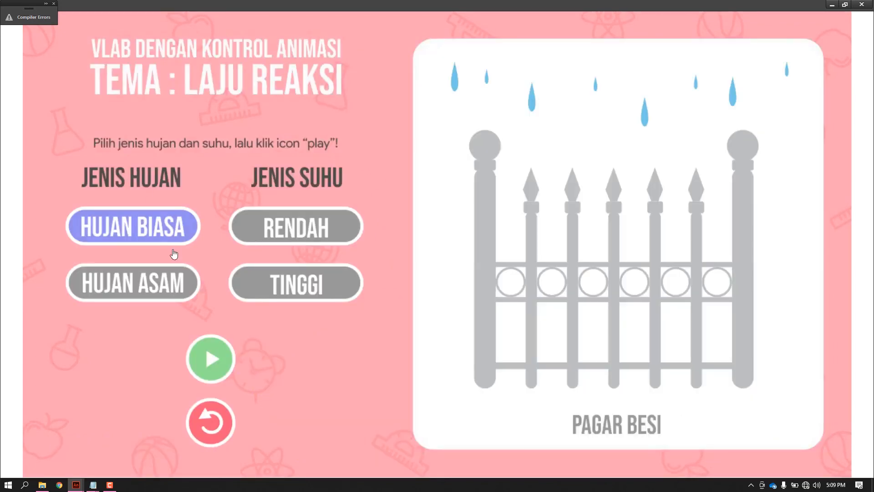
click(281, 286)
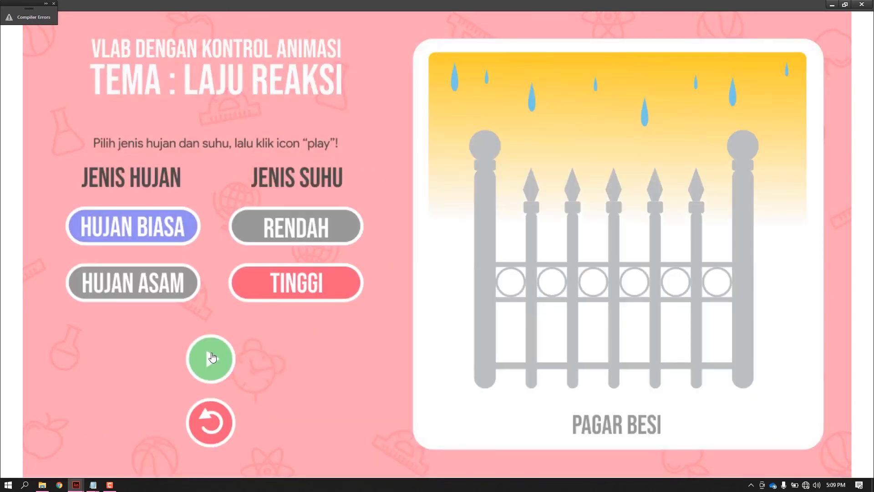
click(213, 358)
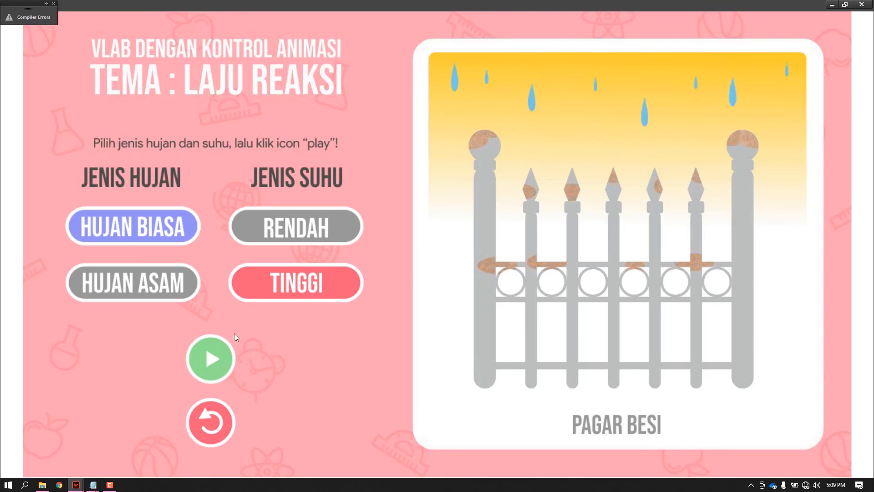
Restart the lab with the replay button and MULAI, and play the animation for HUJAN ASAM combined with RENDAH.
click(229, 421)
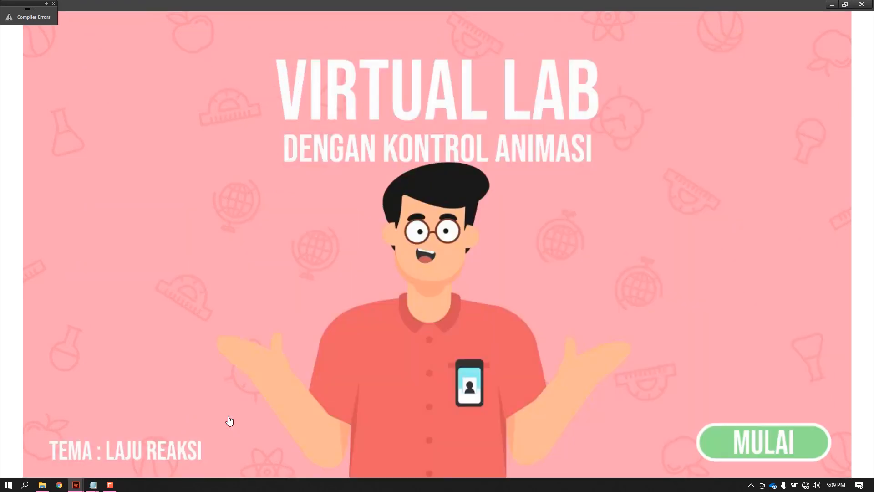
click(792, 454)
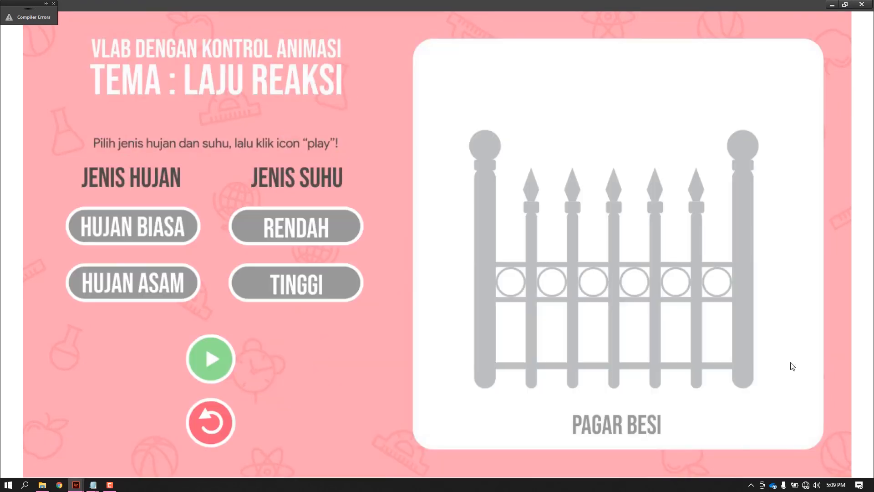
click(178, 286)
click(304, 220)
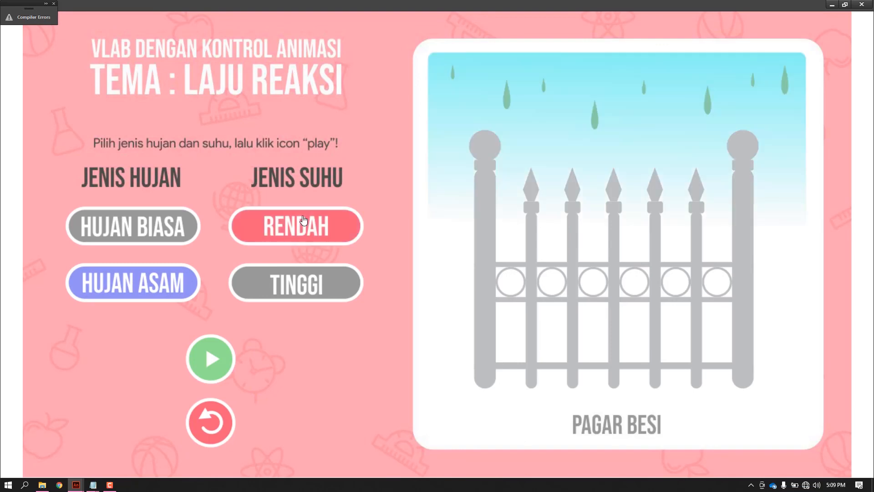
click(232, 376)
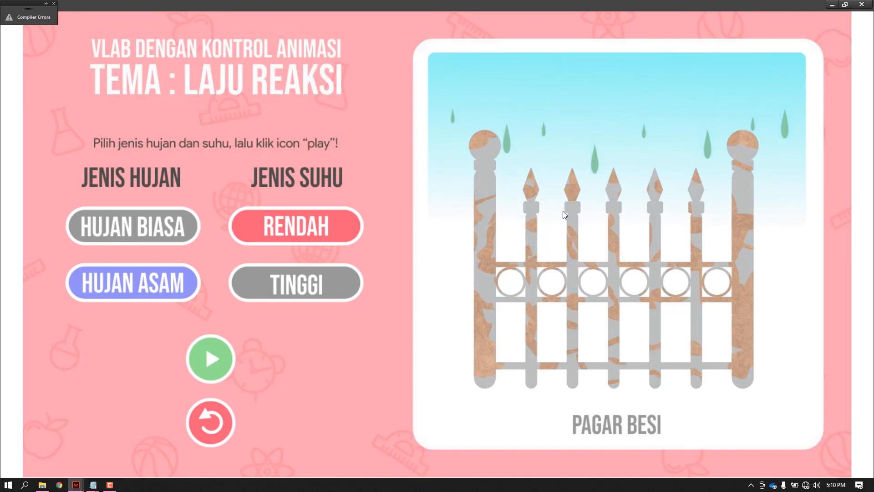
Restart the lab with the replay button and MULAI, and play the animation for HUJAN ASAM combined with TINGGI.
click(211, 422)
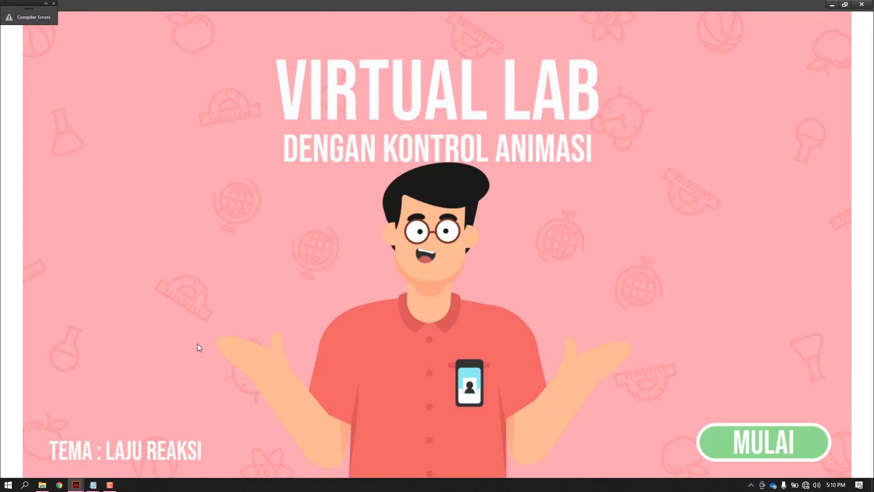
click(793, 436)
click(141, 279)
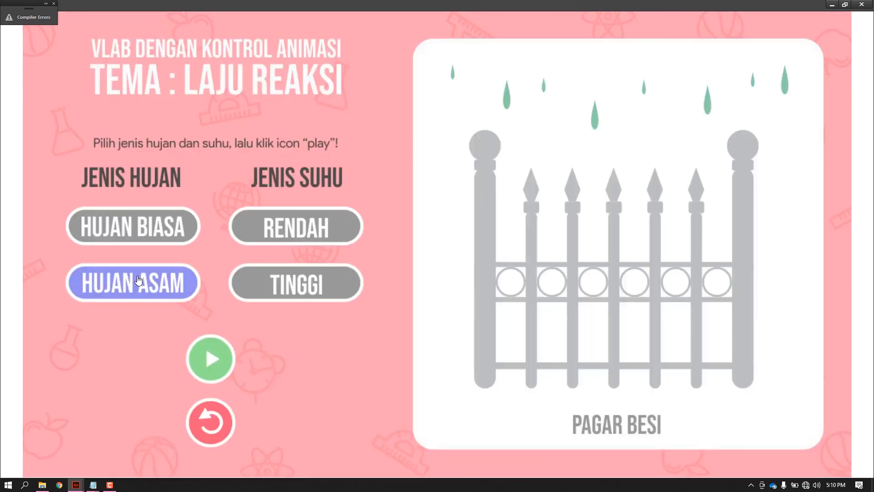
click(324, 283)
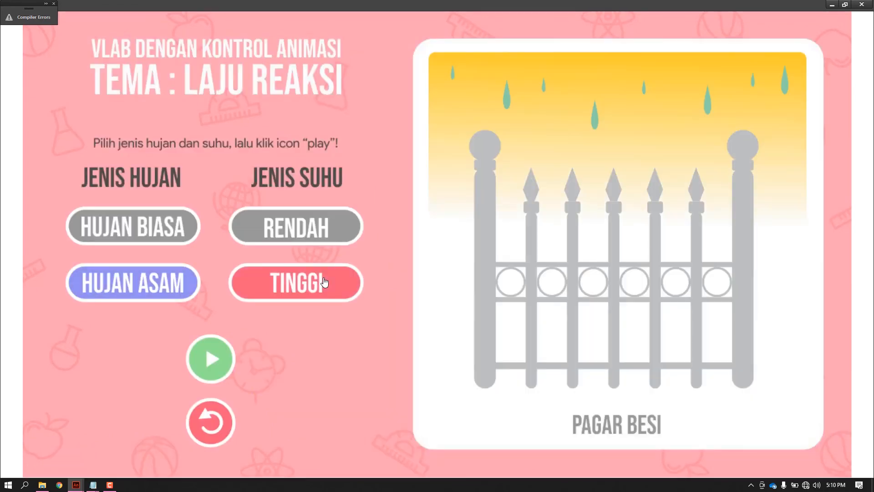
click(216, 367)
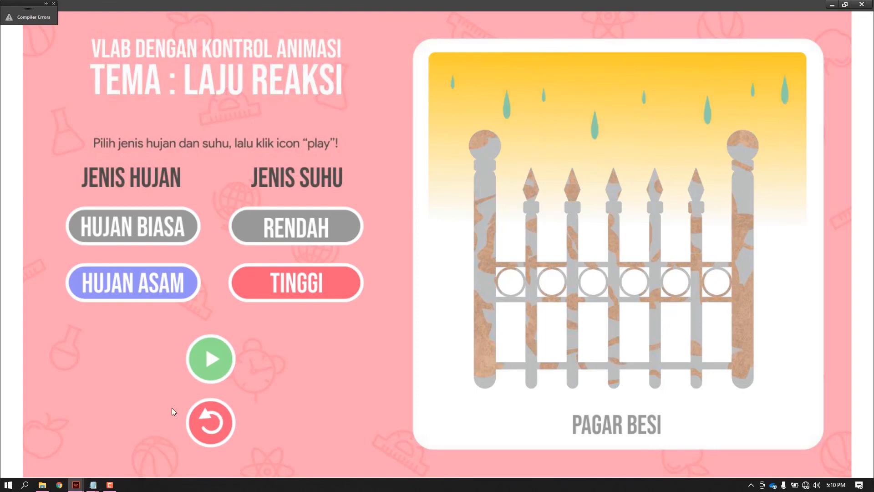
Examine the FRAME 2 opening script and the first rain and temperature button functions in Notepad's script.txt, and minimize the file.
click(93, 485)
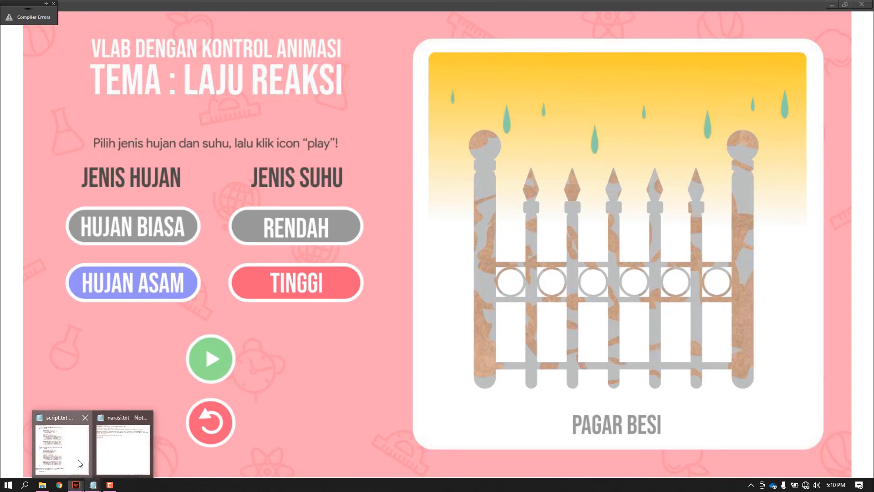
click(80, 463)
scroll(443, 264, up, 7)
scroll(443, 264, up, 20)
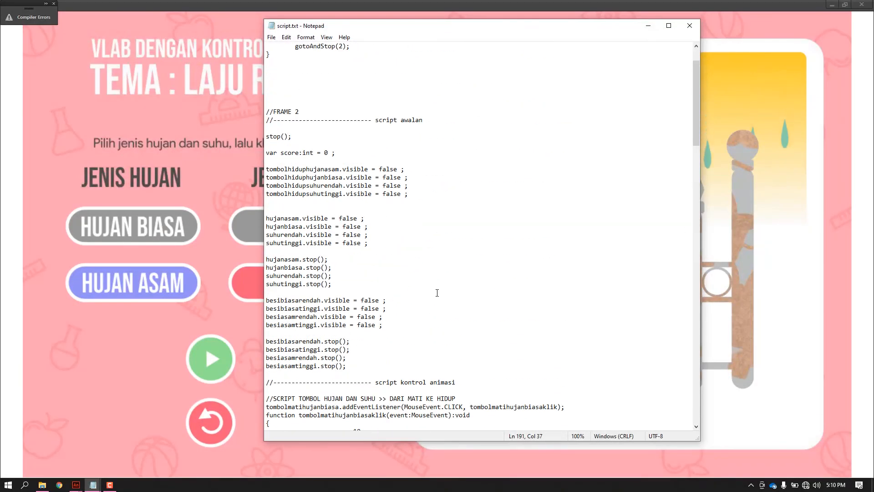
scroll(443, 264, up, 2)
scroll(423, 316, down, 7)
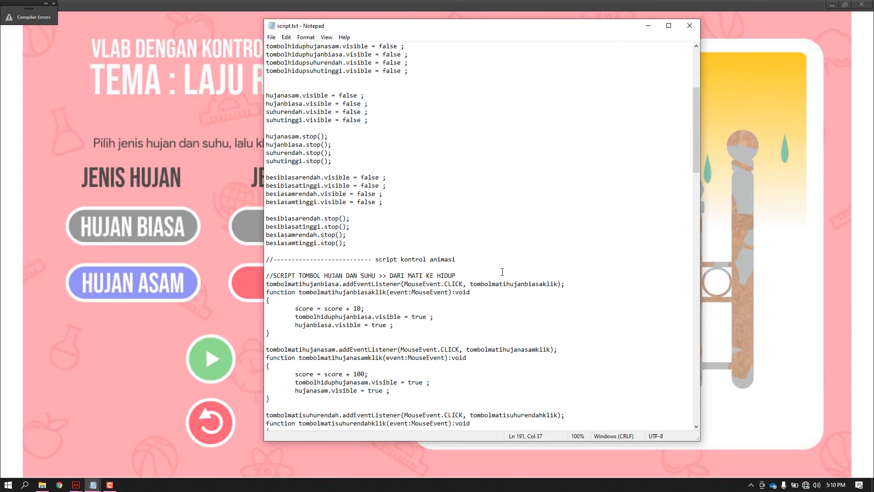
scroll(449, 274, up, 7)
click(648, 26)
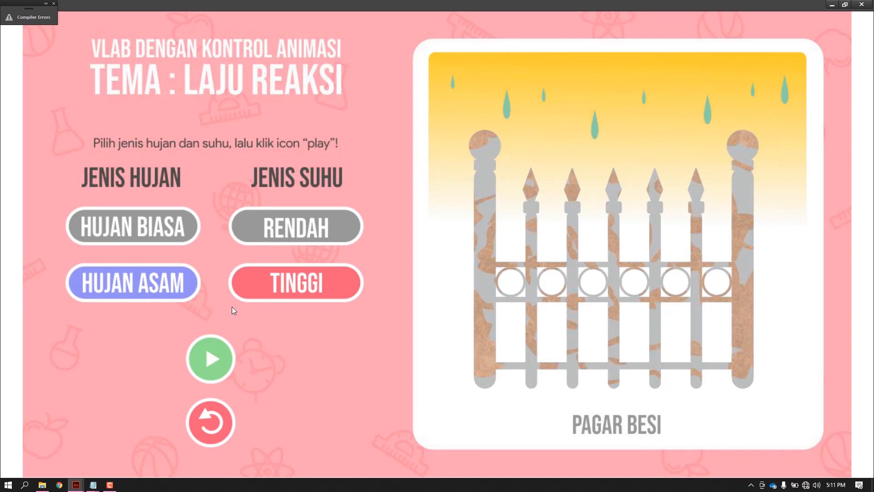
Restart the lab with the replay button and MULAI, and turn on HUJAN BIASA and TINGGI without playing the animation.
click(217, 424)
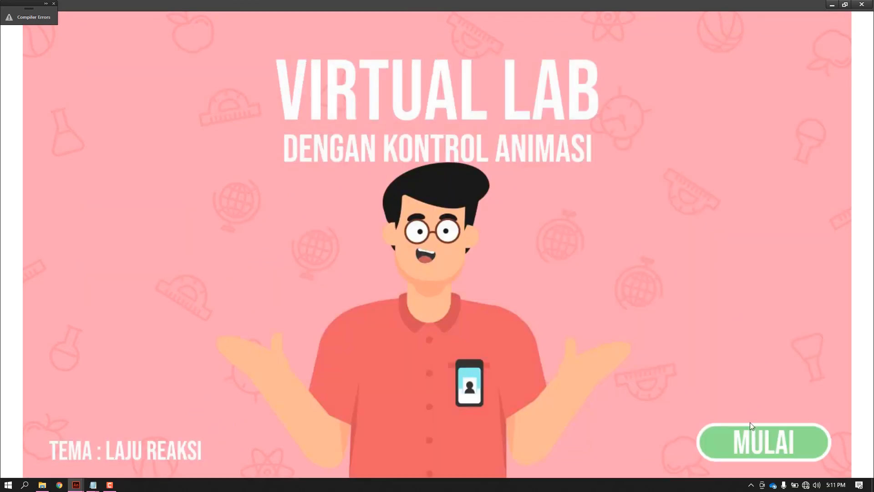
click(746, 451)
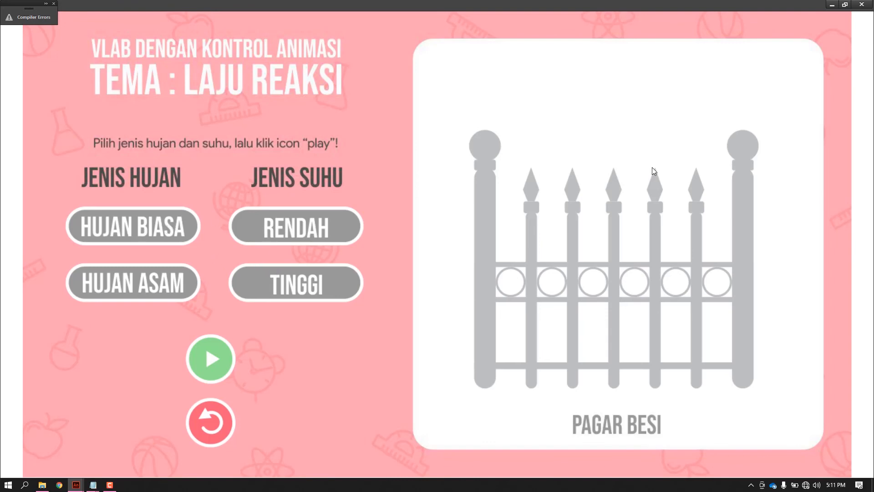
click(147, 223)
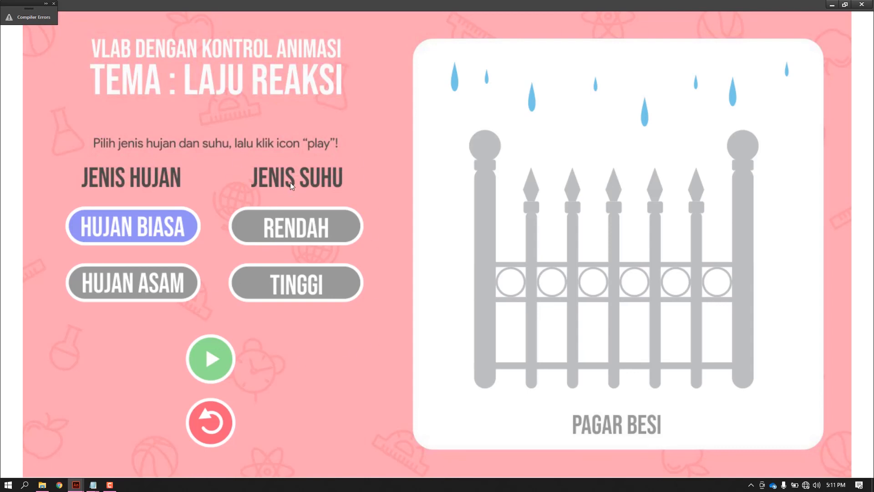
click(332, 298)
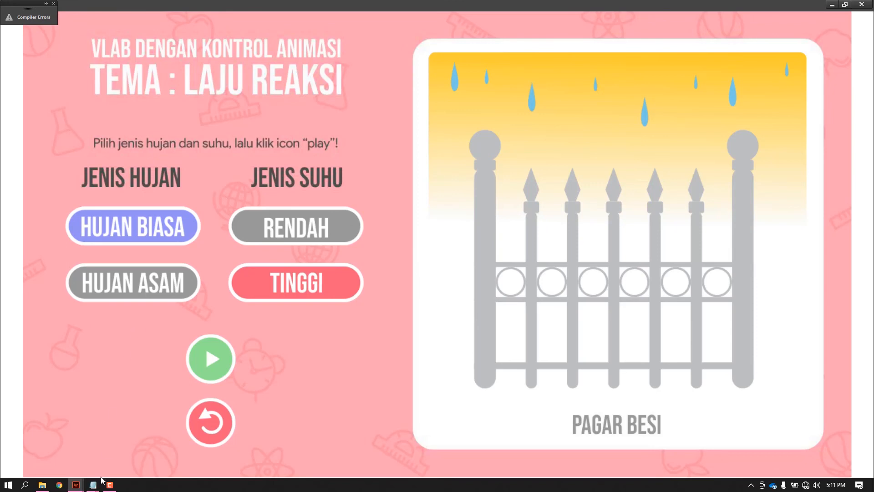
mouse_move(95, 486)
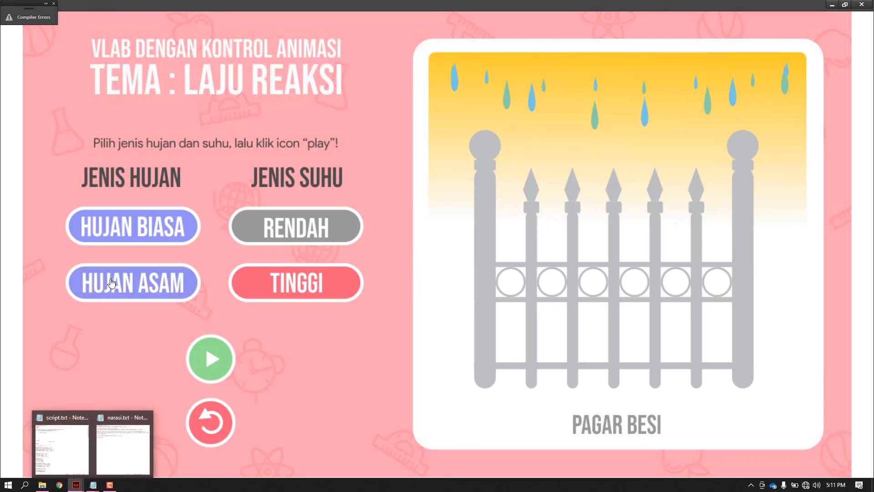